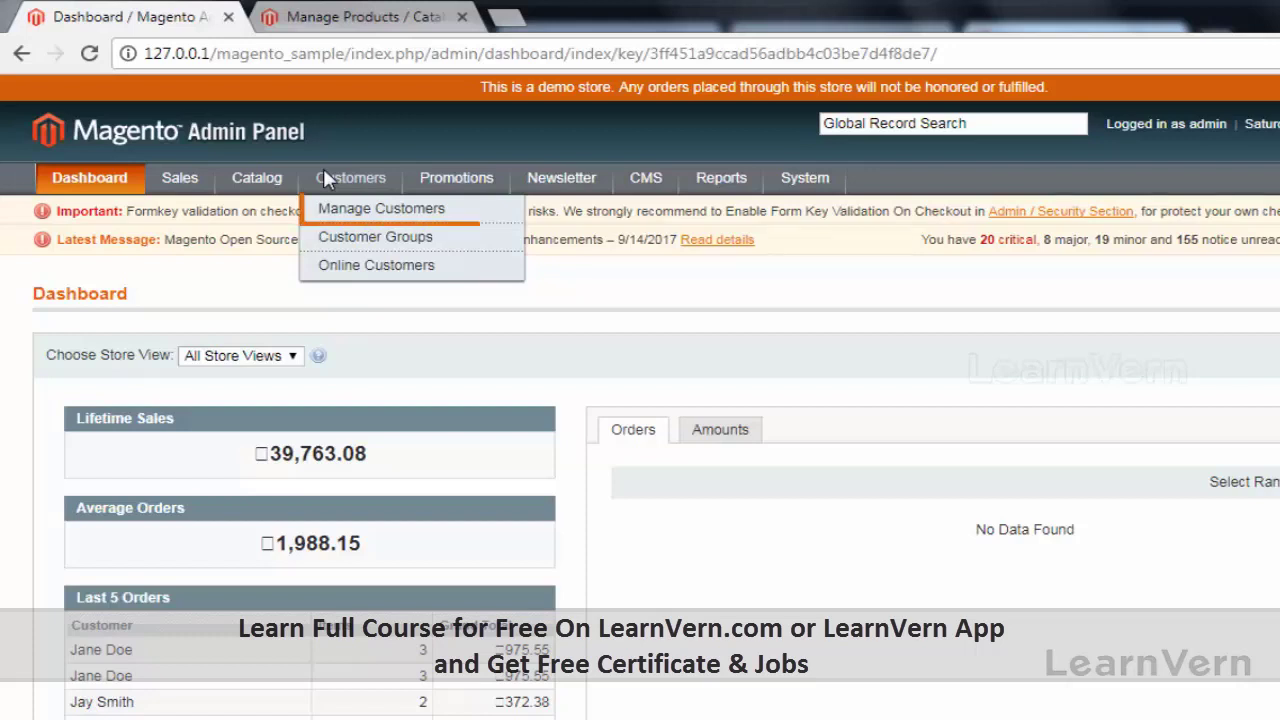
Step: Open Customers > Manage Customers to list the 52 customer records
left_click(322, 212)
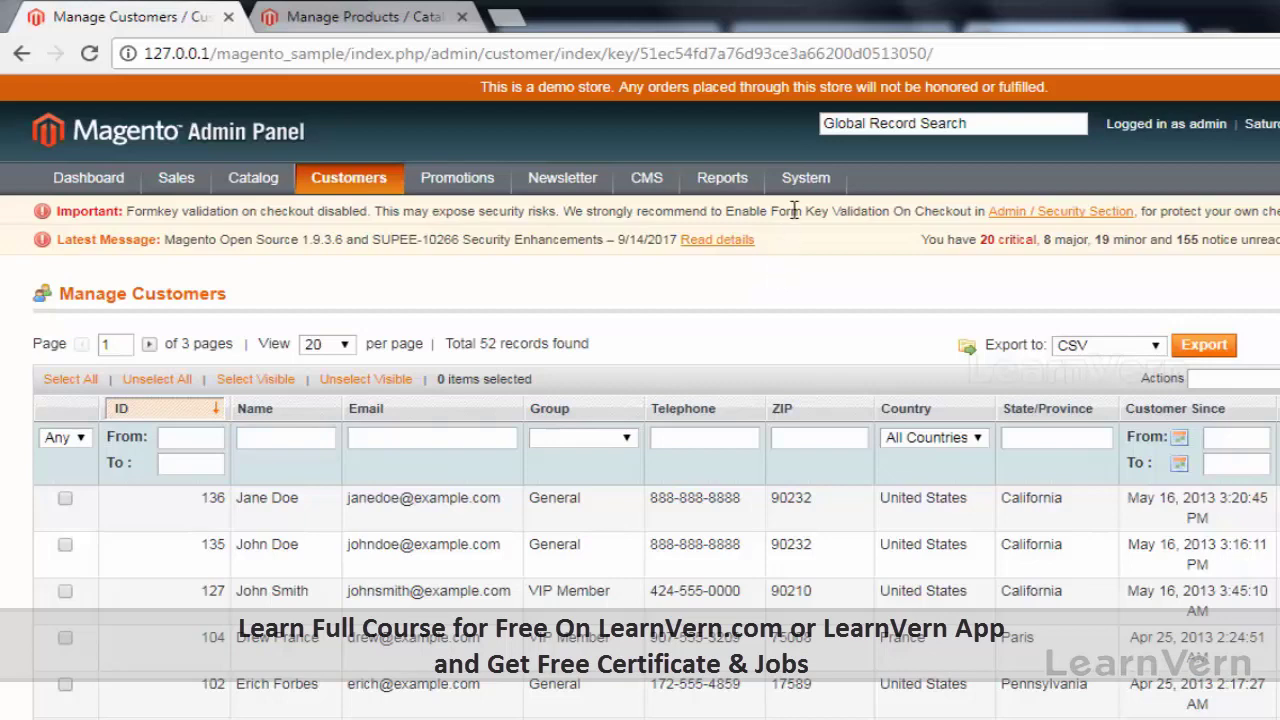
Step: Reveal the System > Import/Export submenu with its Import, Export and Dataflow items
mouse_move(806, 182)
mouse_move(826, 368)
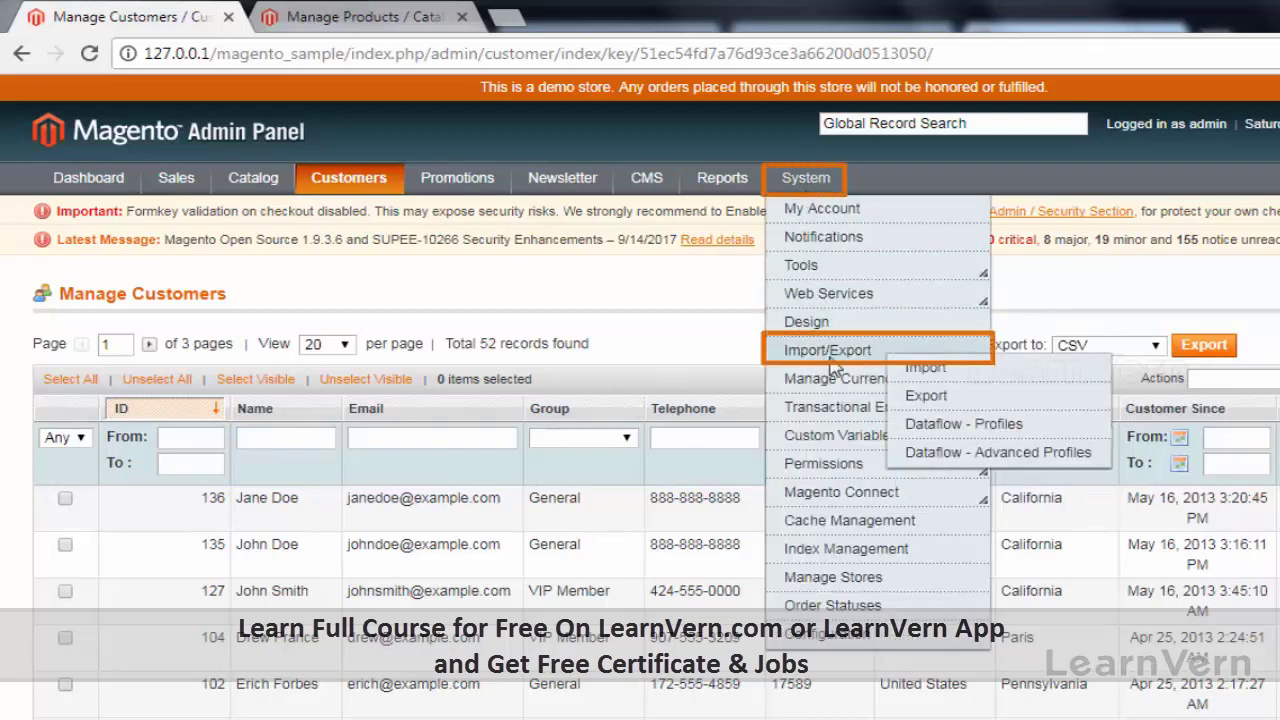
Step: Export Customers in CSV format and open the downloaded customer_20170923_085058.csv
left_click(926, 397)
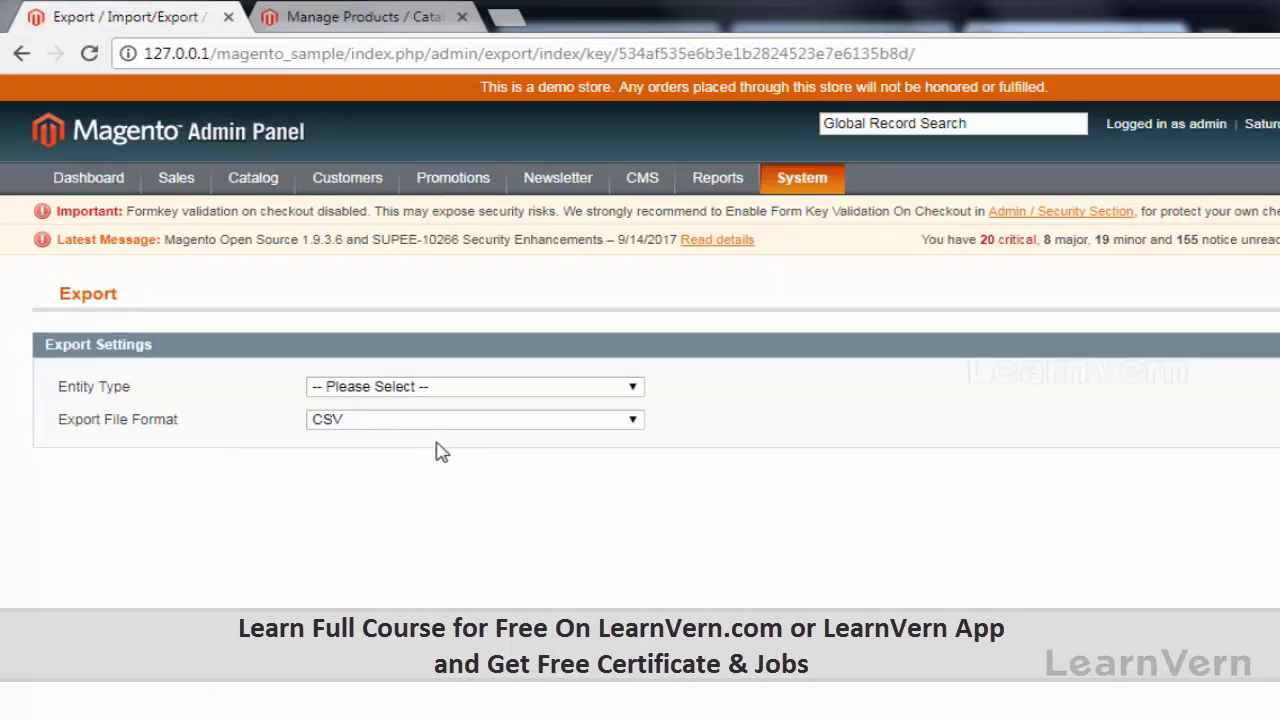
left_click(522, 386)
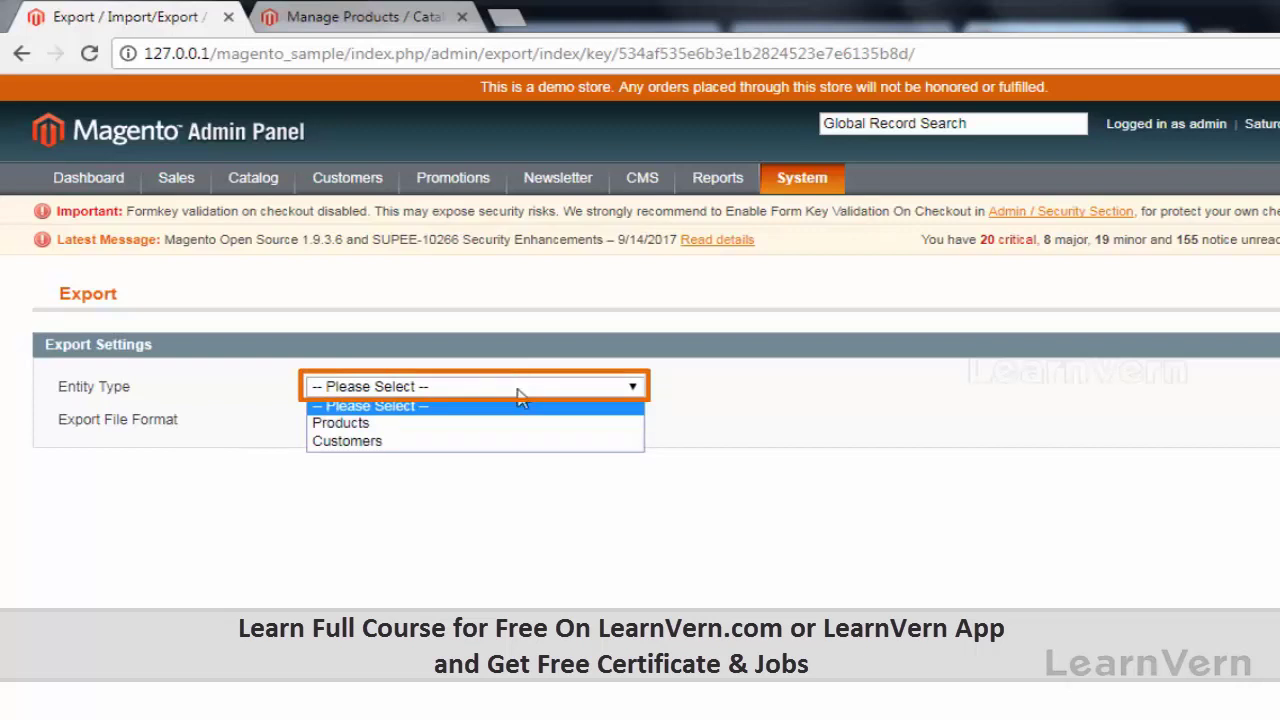
left_click(479, 443)
left_click(374, 424)
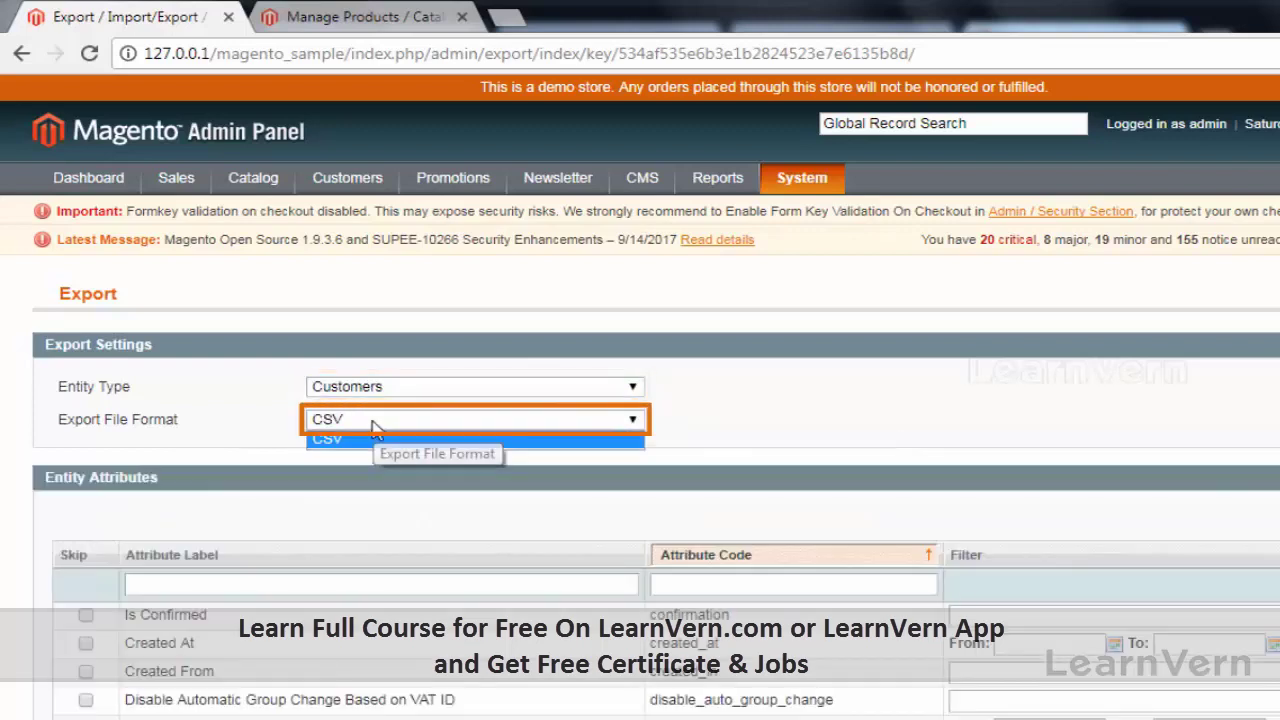
left_click(373, 440)
scroll(150, 261, "down", 4)
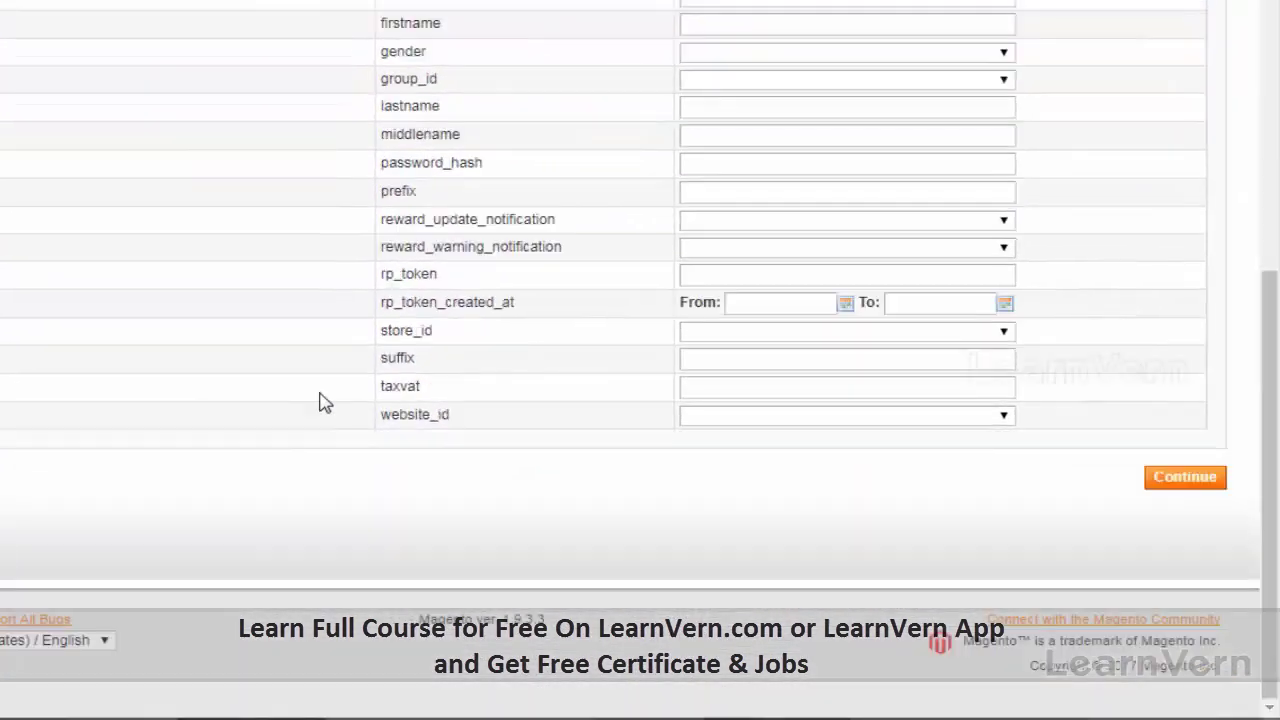
left_click(1168, 478)
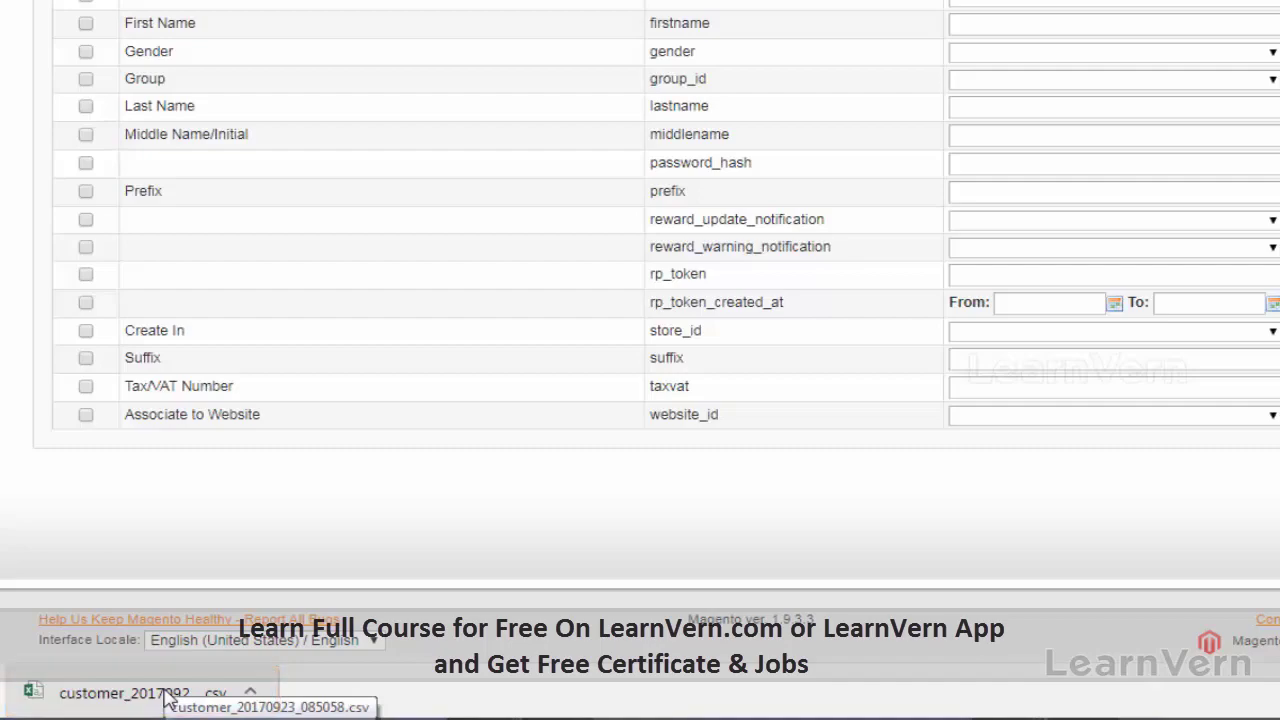
left_click(168, 700)
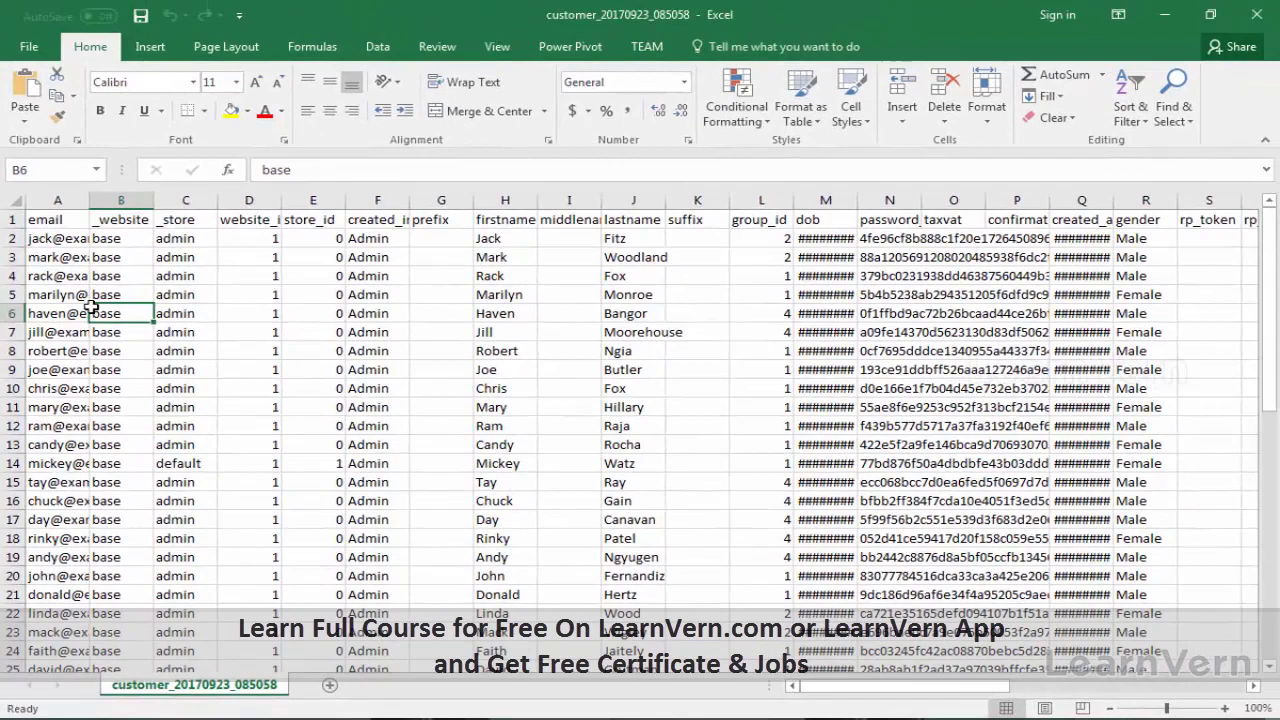
Step: Browse down the customer rows of the email column and back to its header
key("Down")
key("Down")
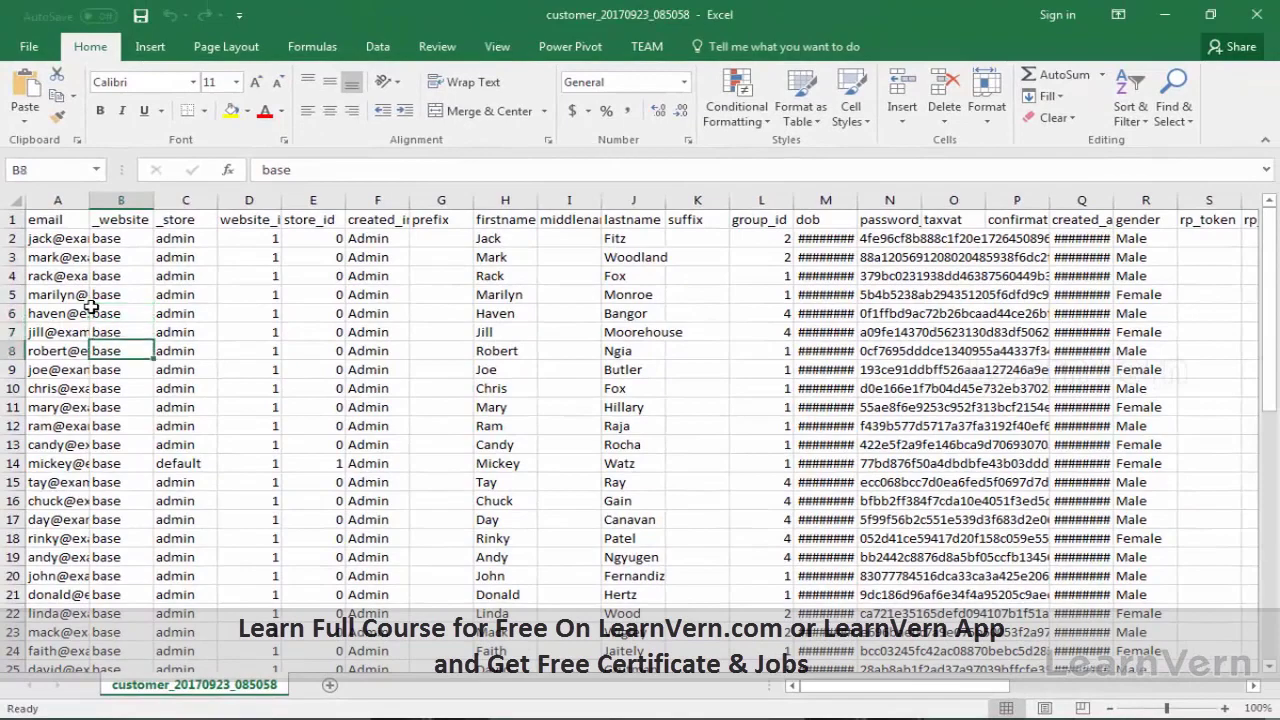
key("Left")
key("Down")
key("Down")
key("Down")
key("Down")
key("Down")
key("Down")
key("Down")
key("Down")
key("Down")
key("Down")
key("Down")
key("Down")
key("Down")
key("Down")
key("Down")
key("Down")
key("Down")
key("Down")
key("Down")
key("Down")
key("Down")
key("Down")
key("Down")
key("Down")
key("Down")
key("Down")
key("Down")
key("Down")
key("Down")
key("Down")
key("Down")
key("Down")
key("Down")
key("Down")
key("Down")
key("Down")
key("Down")
key("Down")
key("Down")
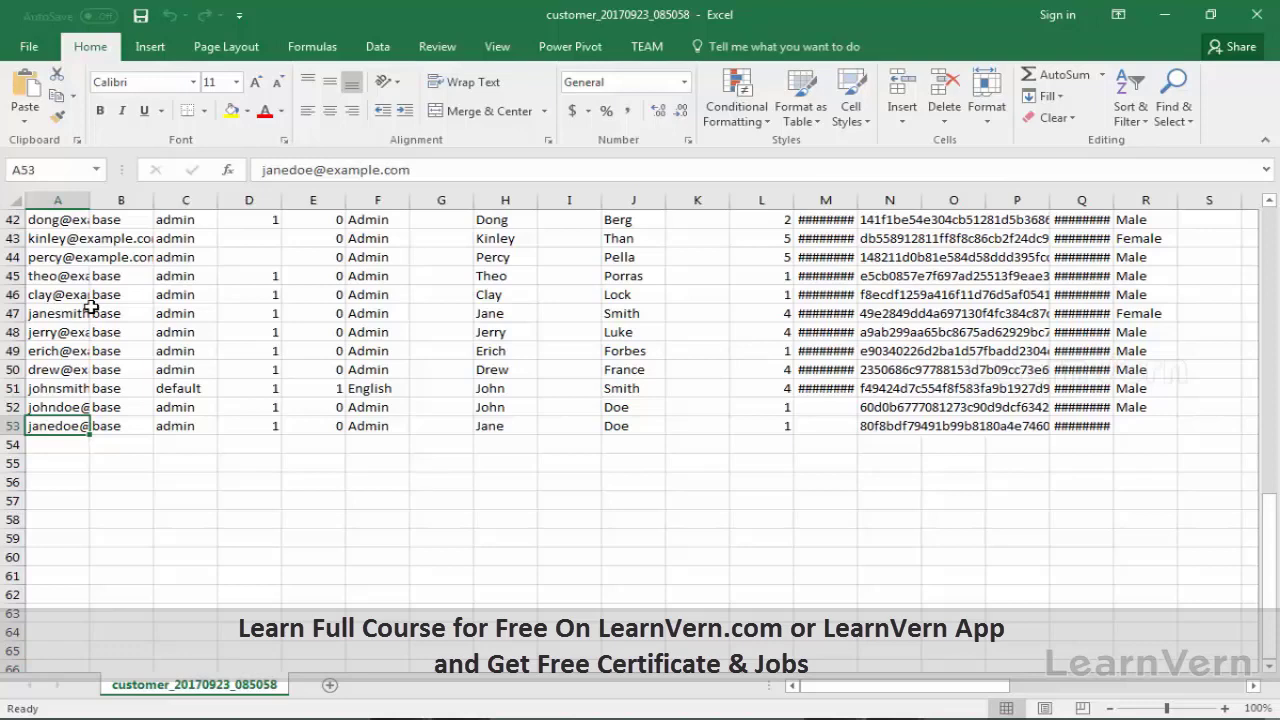
key("Up")
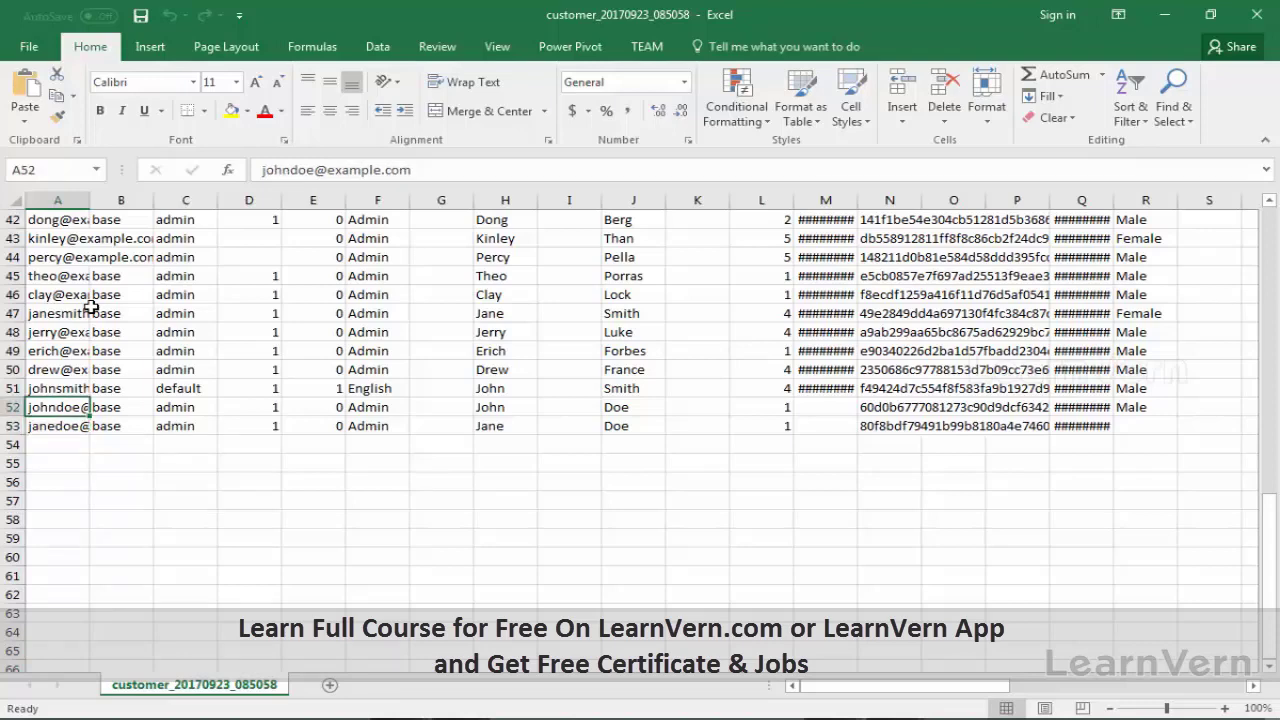
key("Down")
key("Up")
key("Up")
key("Up")
key("Up")
key("Up")
key("Up")
key("Up")
key("Up")
key("Up")
key("Up")
key("Up")
key("Up")
key("Up")
key("Up")
key("Up")
key("Up")
key("Up")
key("Up")
key("Up")
key("Up")
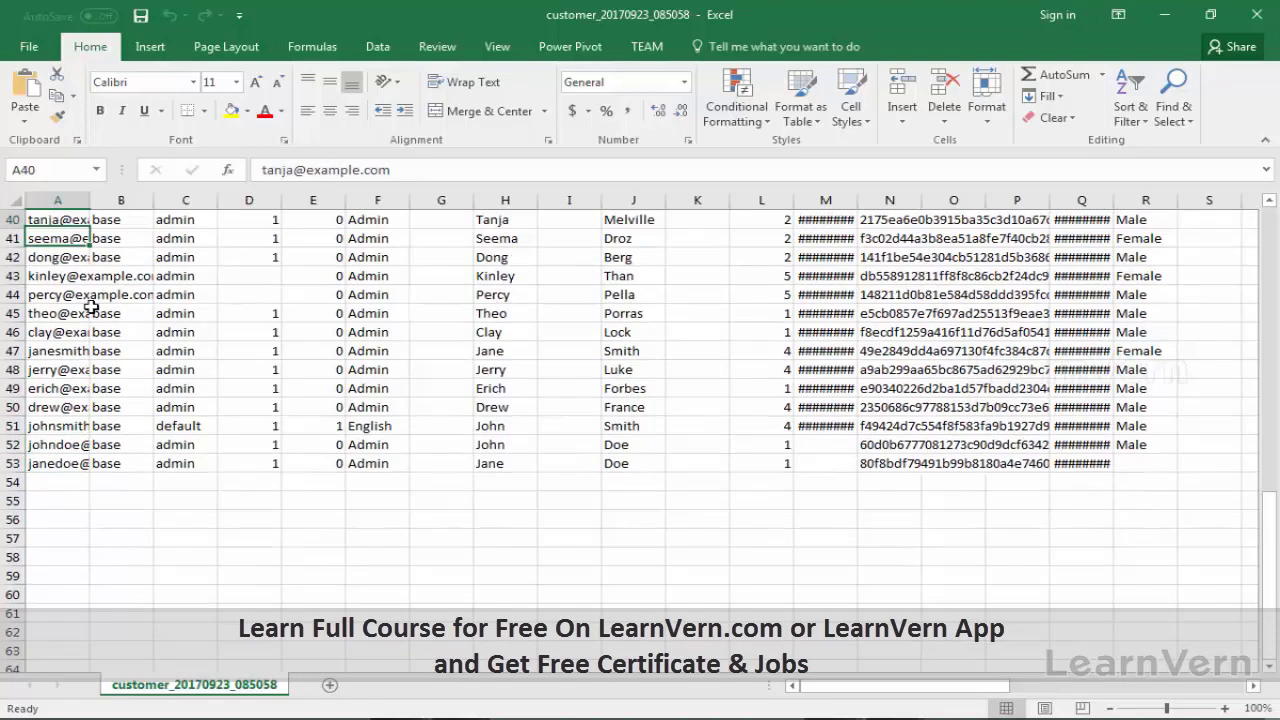
key("Up")
key("Up")
key("Up")
key("Up")
key("Up")
key("Up")
key("Up")
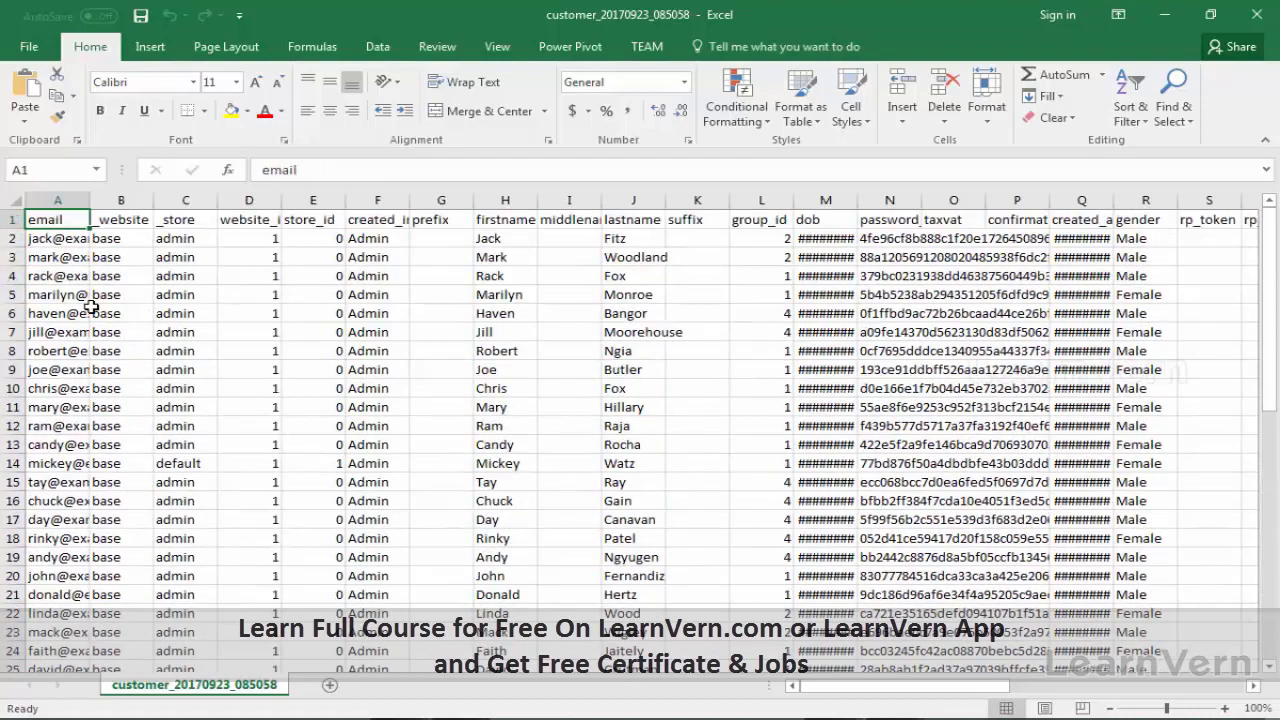
key("Down")
key("Down")
key("Down")
key("Down")
key("Down")
key("Down")
key("Down")
key("Down")
key("Down")
key("Down")
key("Down")
key("Down")
key("Down")
key("Down")
key("Down")
key("Down")
key("Down")
key("Down")
key("Down")
key("Down")
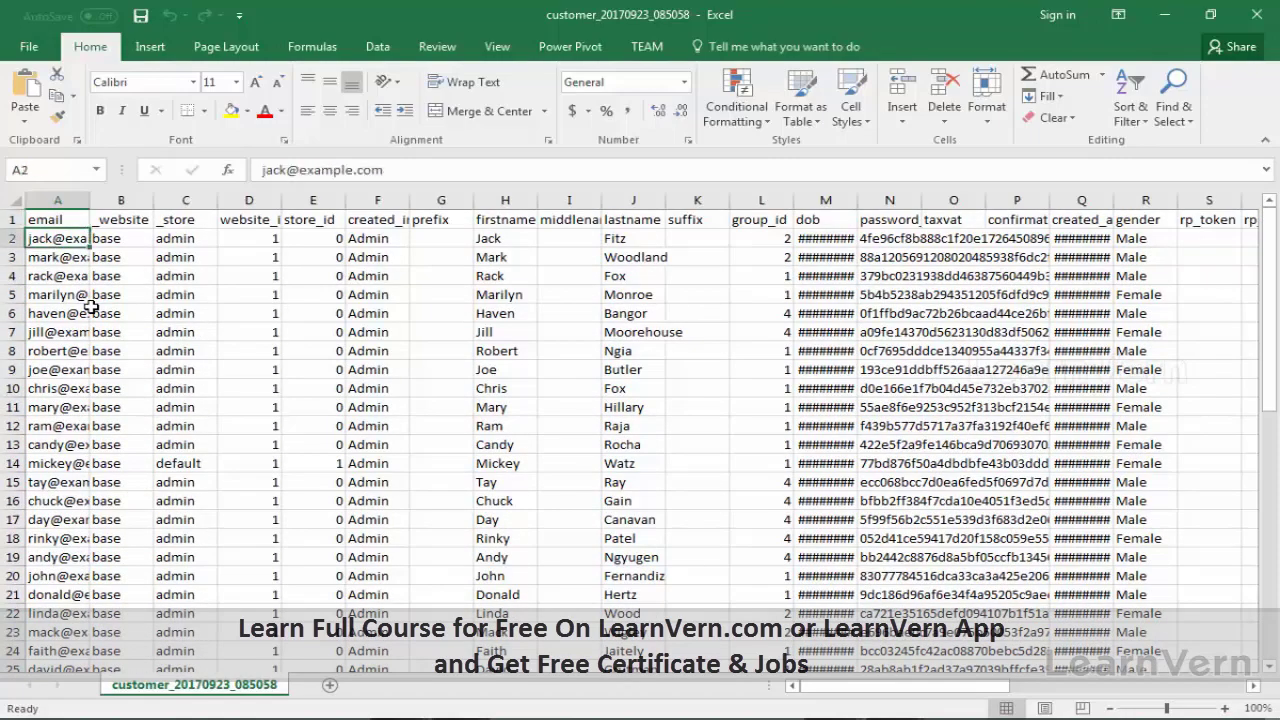
key("Down")
key("Down")
key("Down")
key("Down")
key("Down")
key("Down")
key("Down")
key("Down")
key("Down")
key("Down")
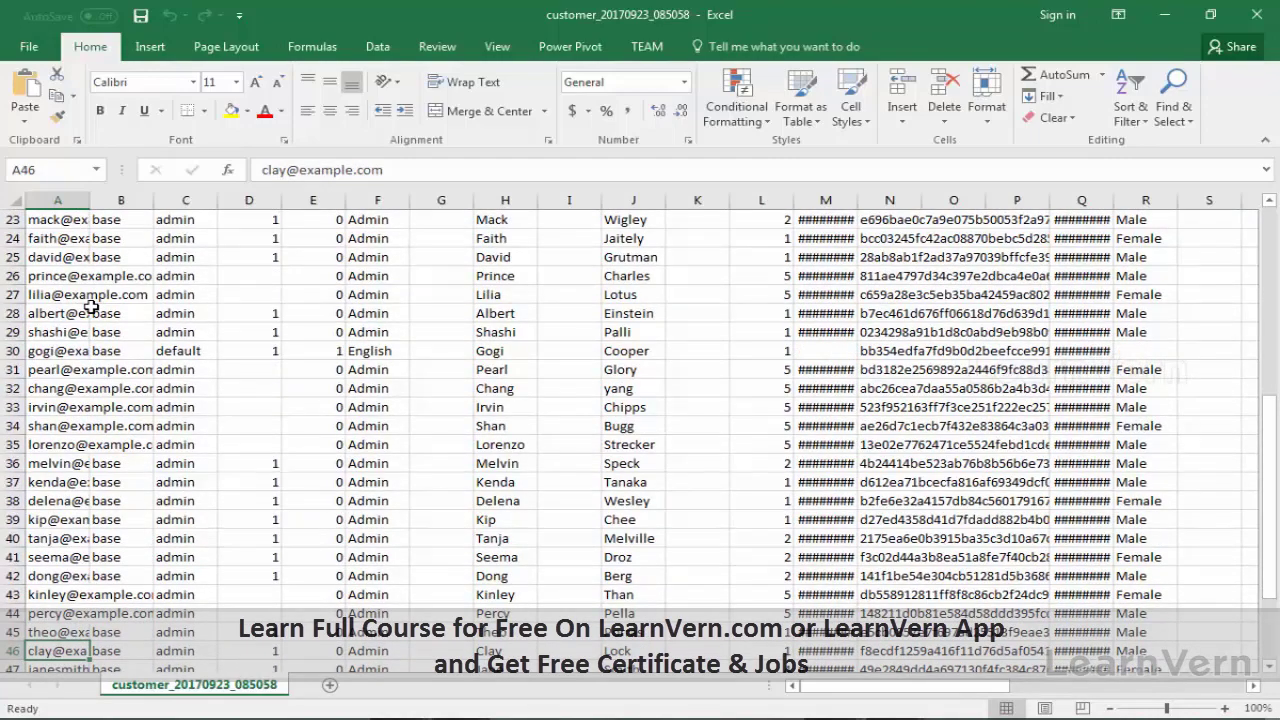
key("Down")
key("Down")
key("Down")
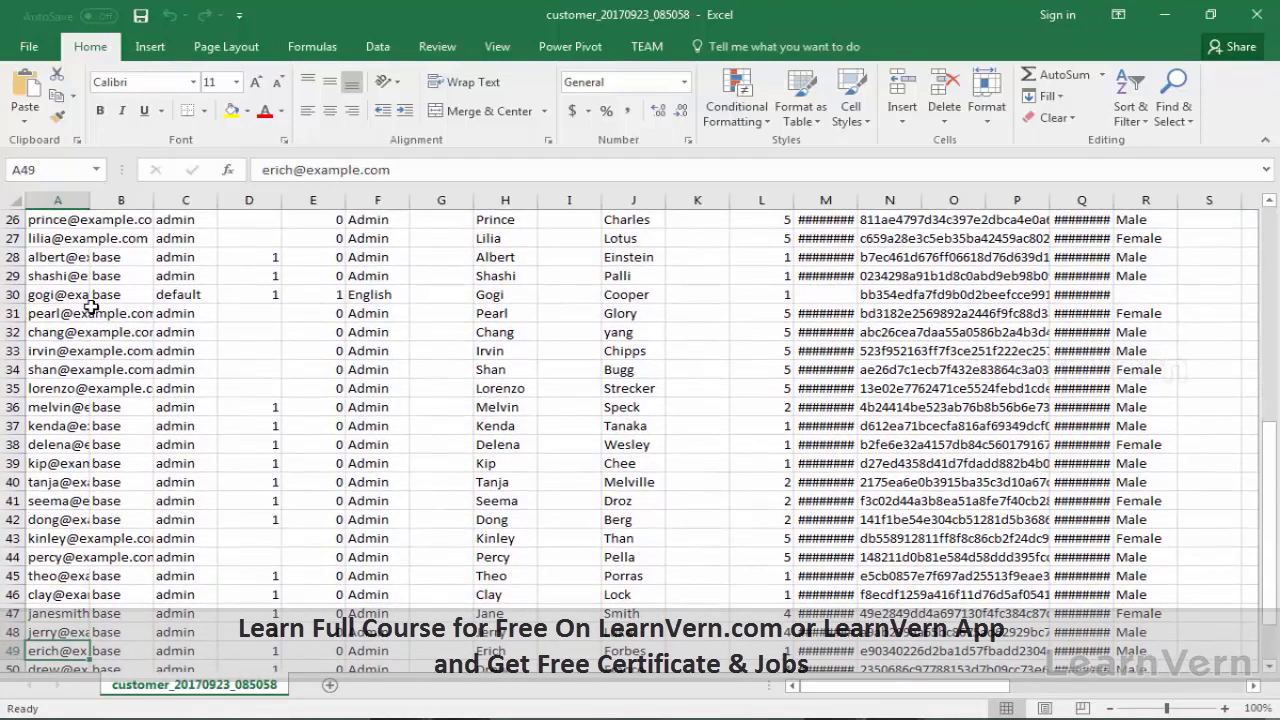
key("Up")
key("Up")
key("Up")
key("Up")
key("Up")
key("Up")
key("Up")
key("Up")
key("Up")
key("Up")
key("Up")
key("Up")
key("Up")
key("Up")
key("Up")
key("Up")
key("Up")
key("Up")
key("Up")
key("Up")
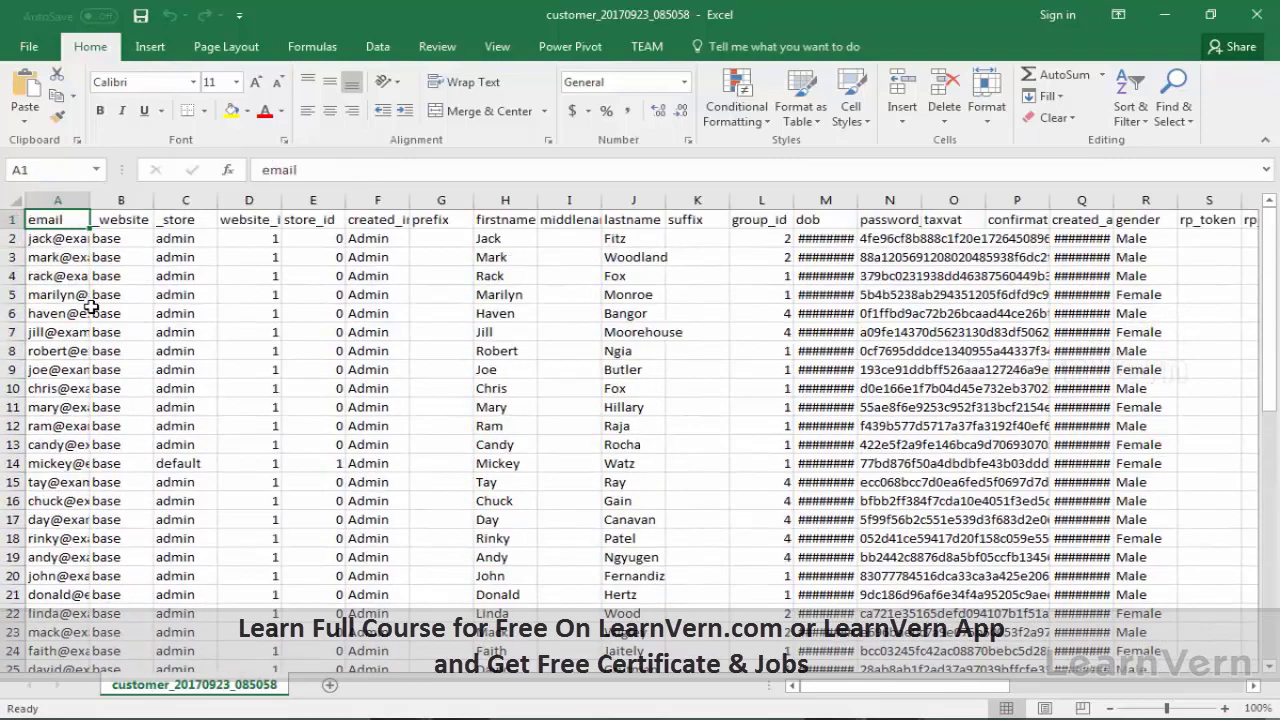
Step: Scan right across the address column headers, then jump back to the first header
key("Right")
key("Right")
key("Right")
key("Right")
key("Right")
key("Right")
key("Right")
key("Right")
key("Right")
key("Right")
key("Right")
key("Right")
key("Right")
key("Right")
key("Right")
key("Right")
key("Right")
key("Right")
key("Right")
key("Right")
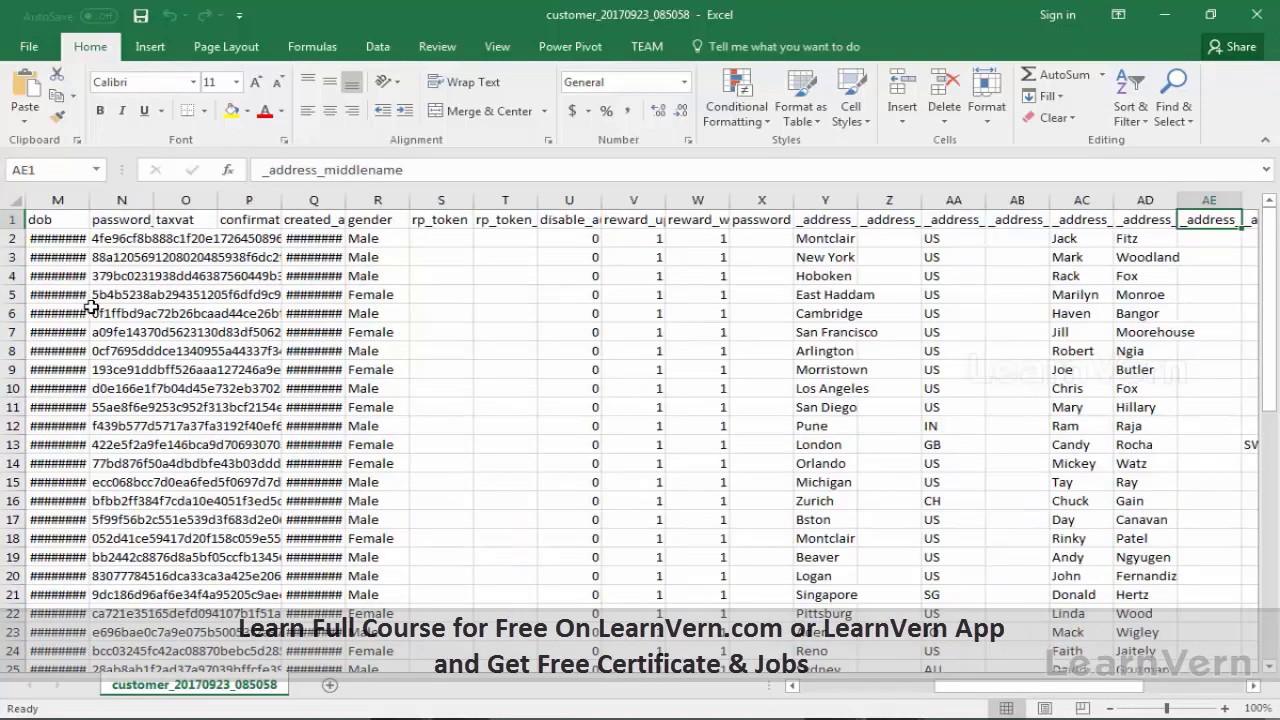
key("Right")
key("Right")
key("Right")
key("Right")
key("Right")
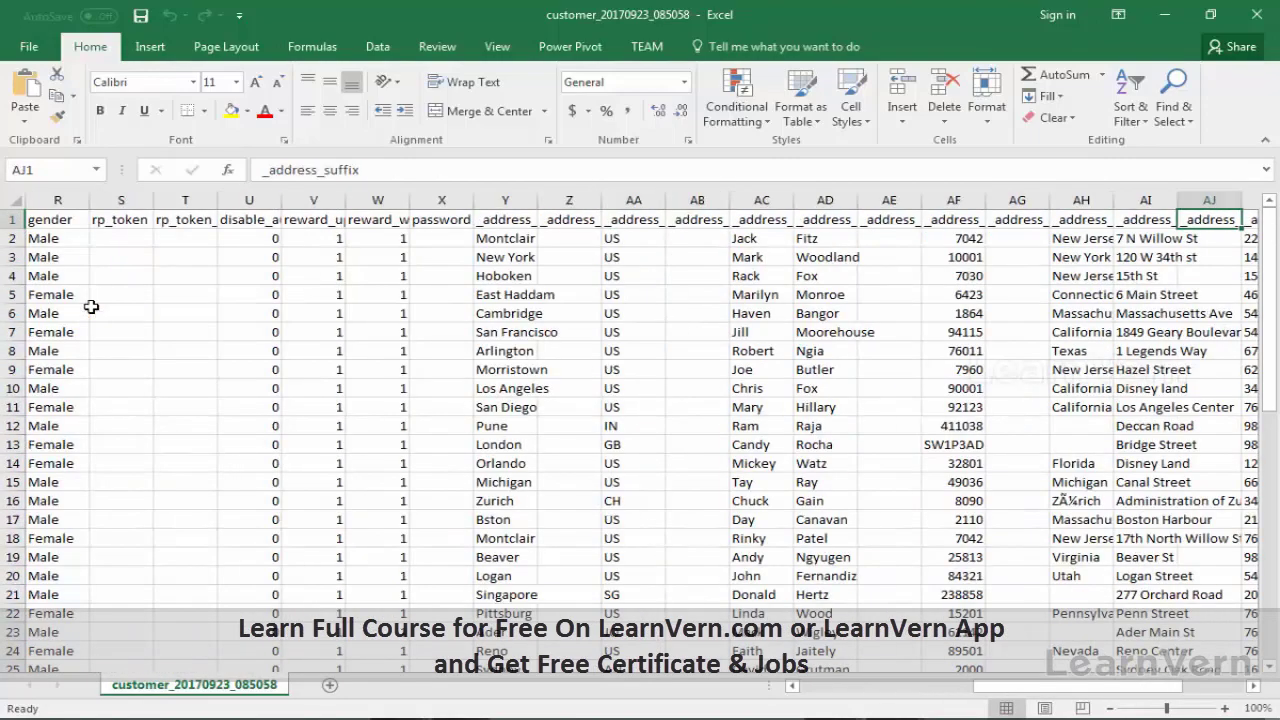
key("Right")
key("Right")
key("Right")
key("Right")
key("Right")
key("Right")
key("Right")
key("Right")
key("Right")
key("Left")
key("Left")
key("Left")
key("Left")
key("ctrl+Home")
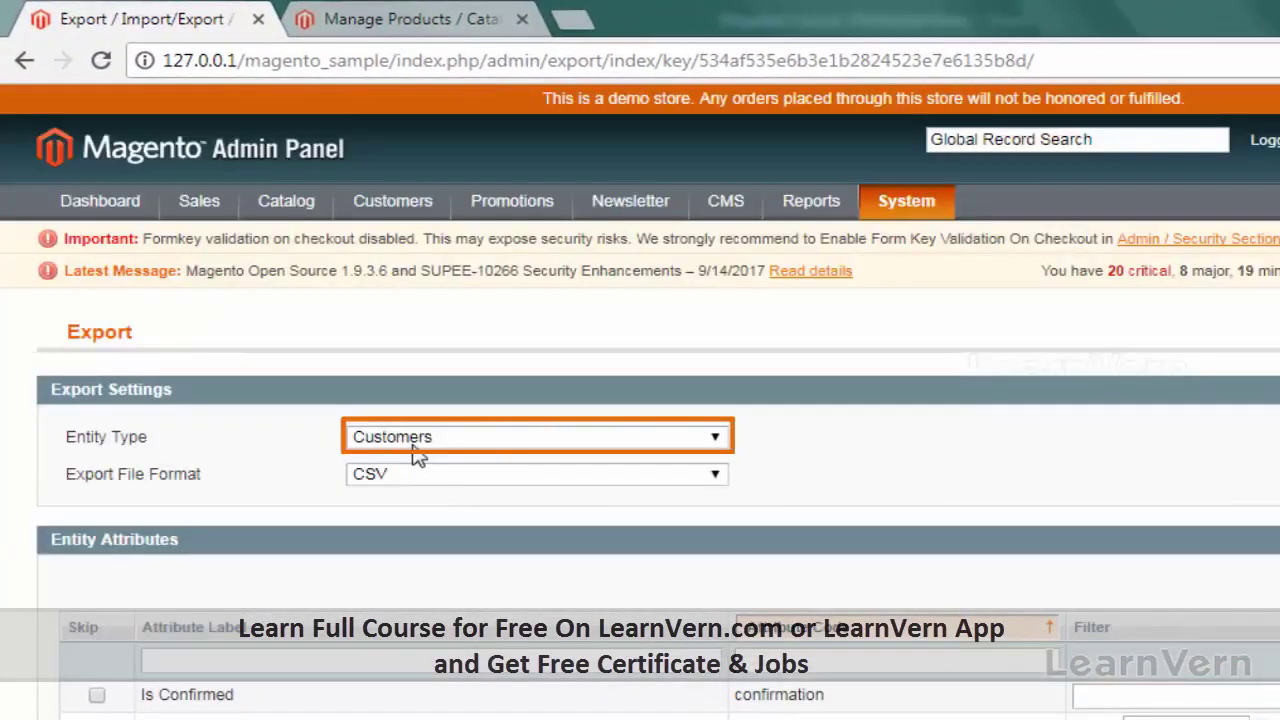
Step: Export Products as CSV and open the downloaded catalog_product file
left_click(414, 451)
left_click(412, 478)
left_click(425, 480)
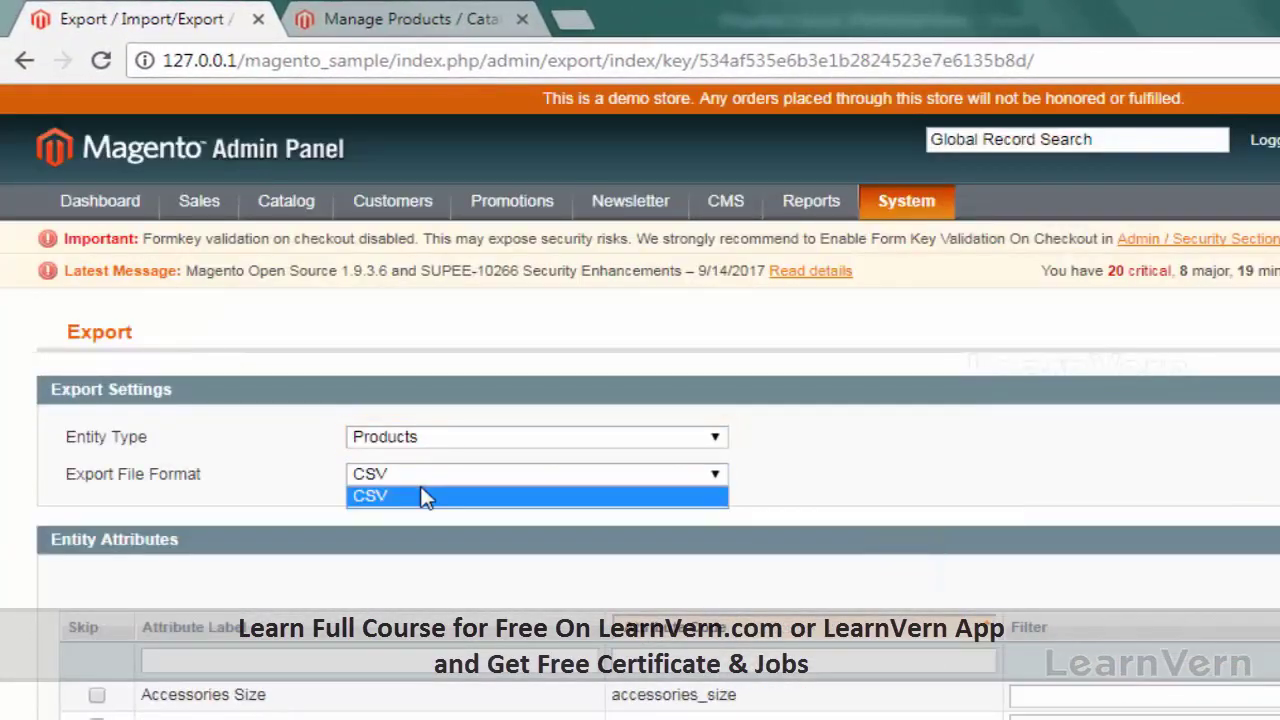
left_click(440, 492)
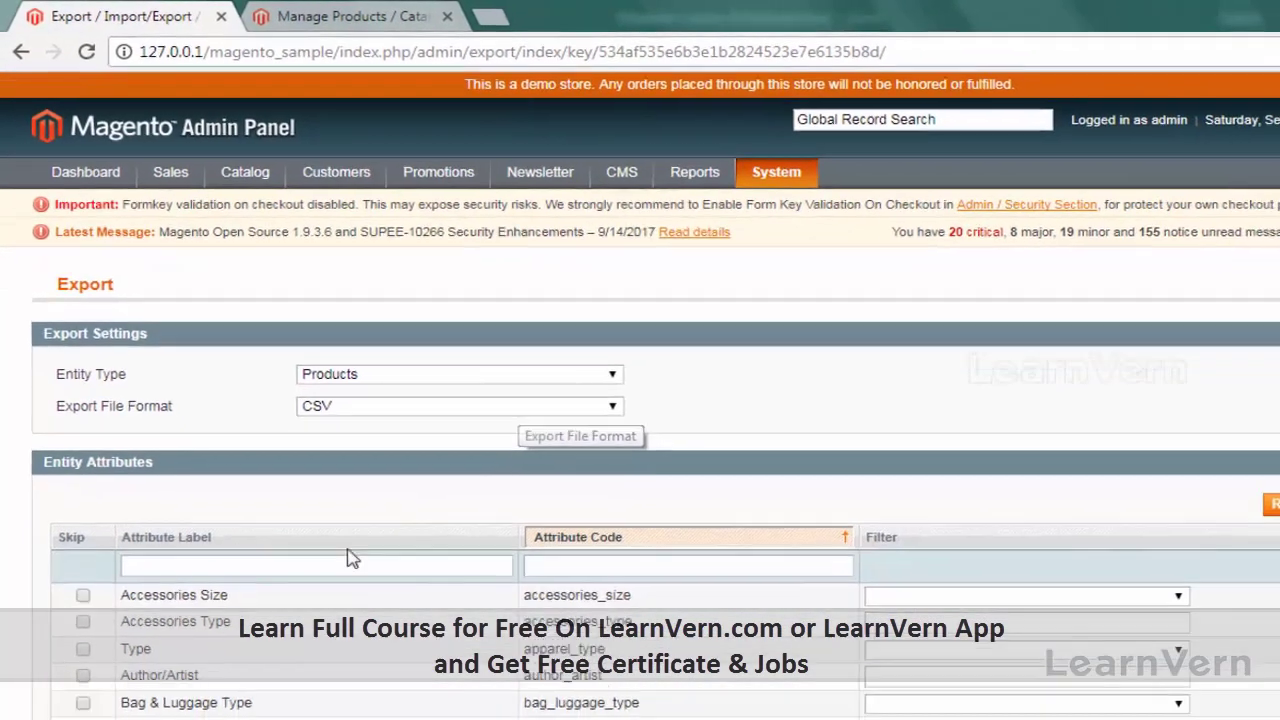
scroll(560, 470, "down", 5)
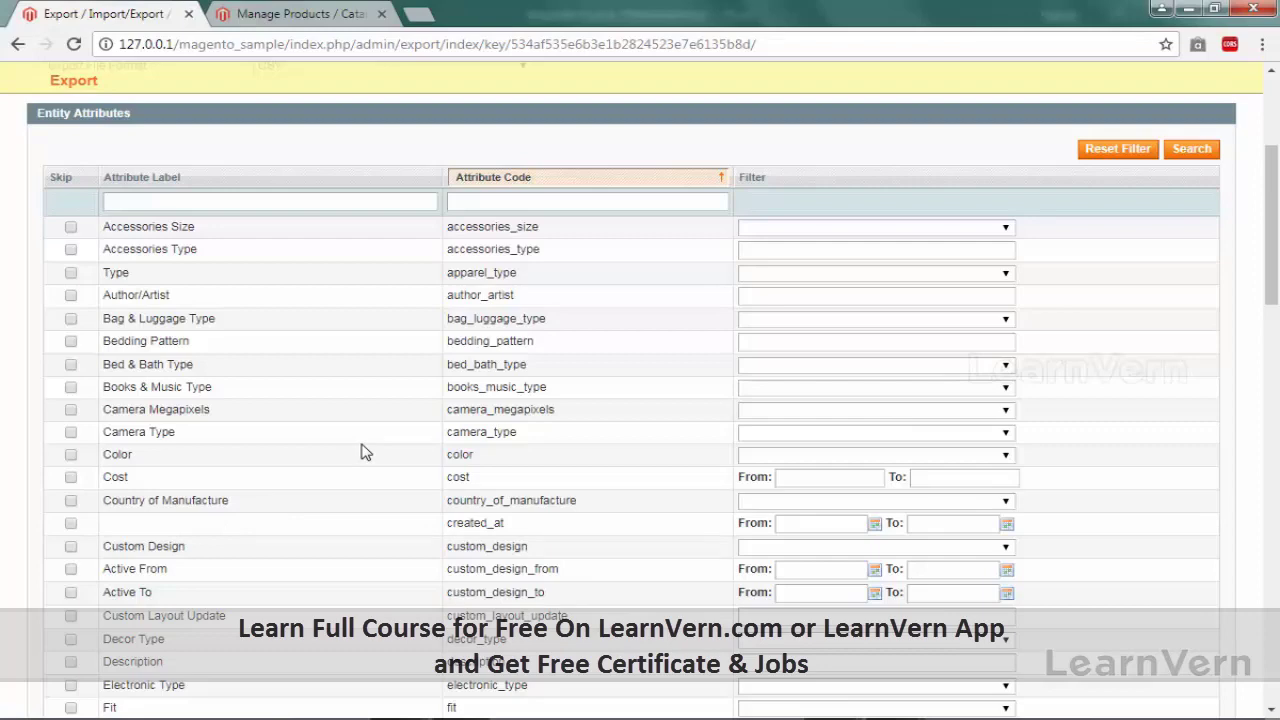
scroll(363, 452, "down", 12)
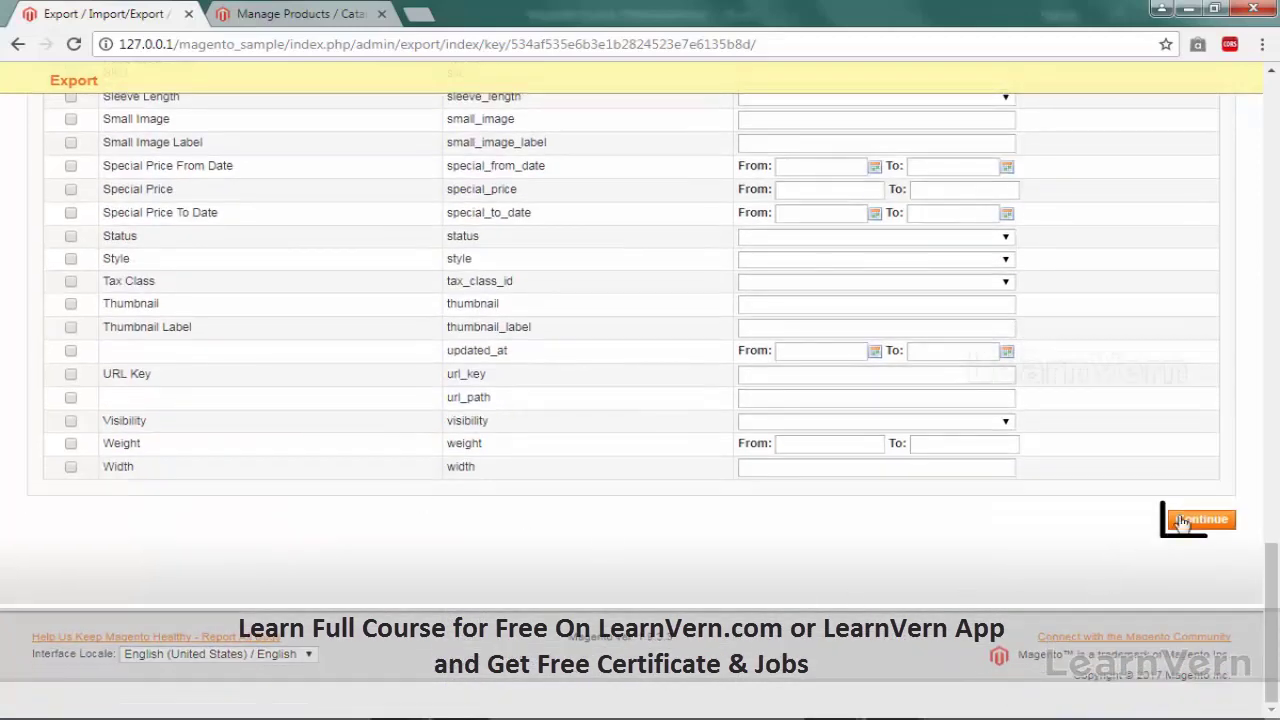
left_click(1192, 520)
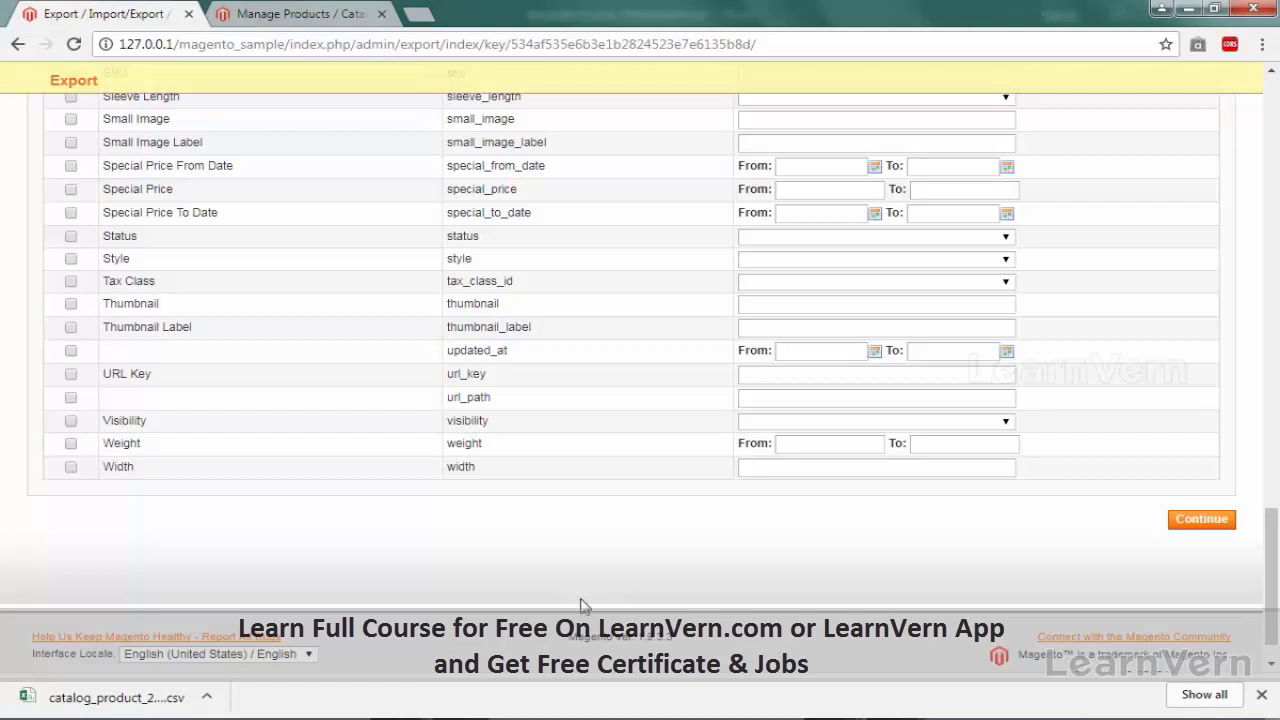
left_click(120, 697)
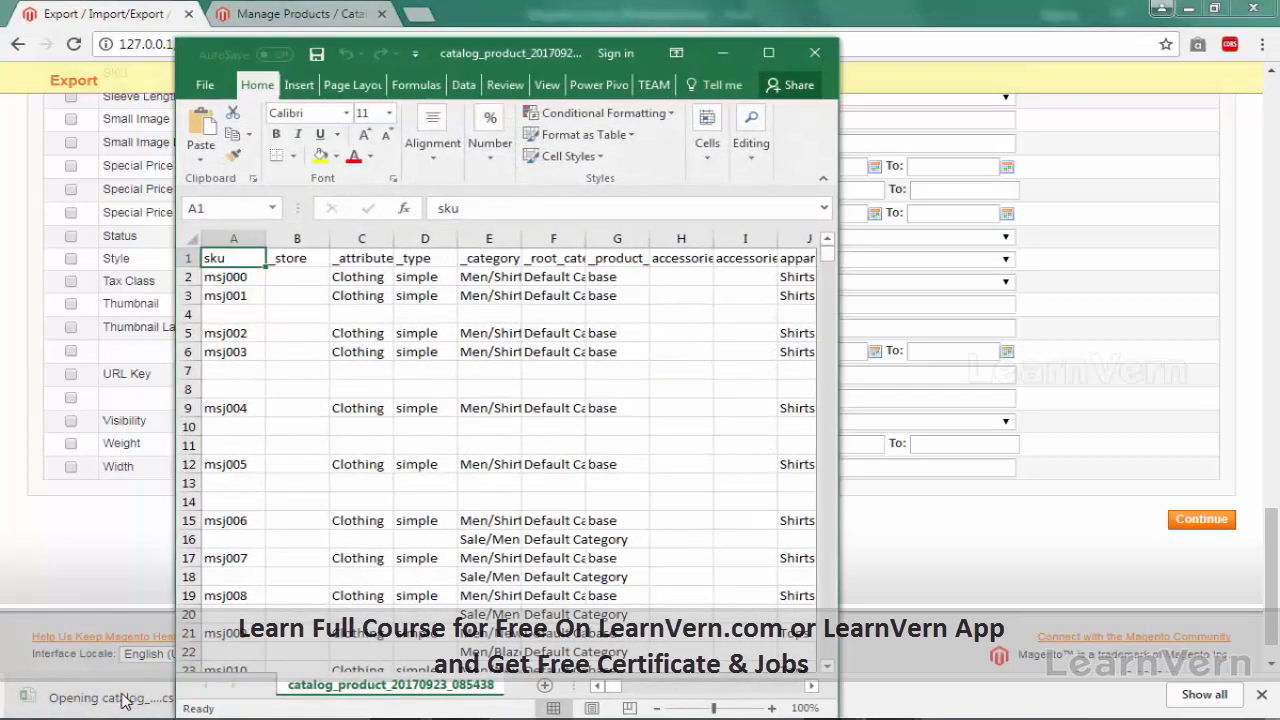
Step: Maximize the catalog_product sheet, browse its product column headers and first row, then return to Magento
left_click(768, 52)
key("Right")
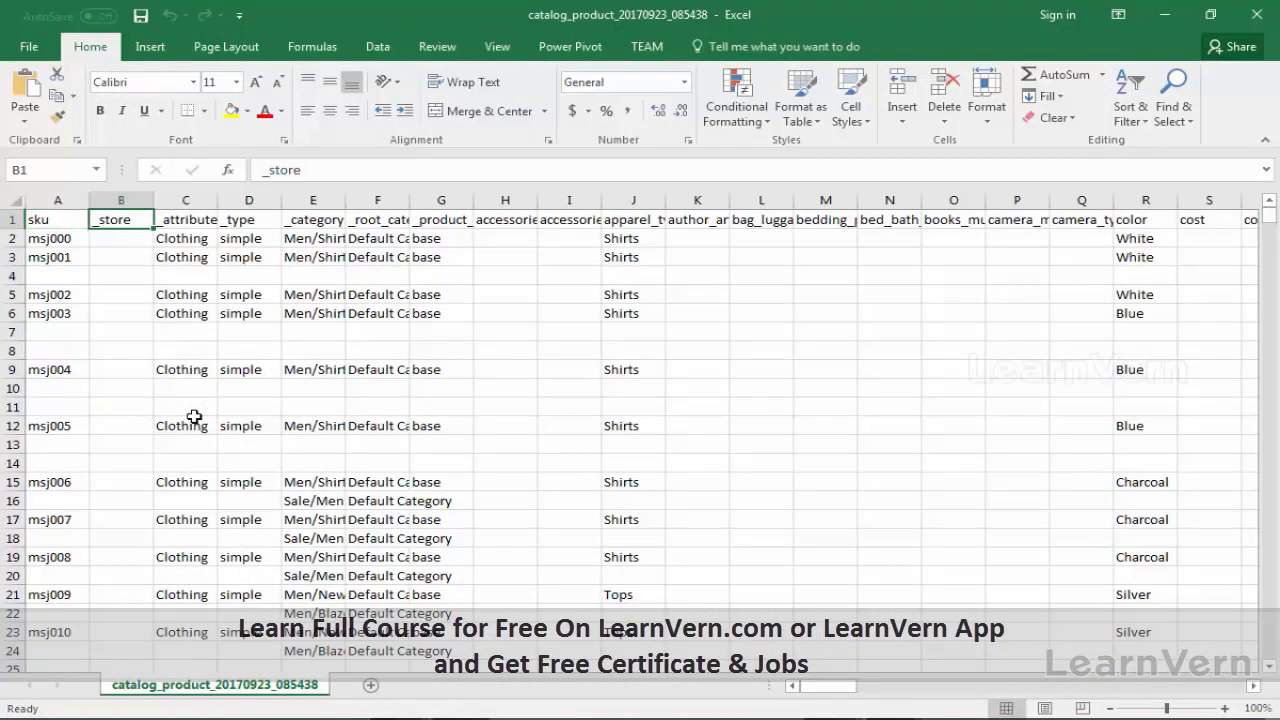
key("Right")
key("Right")
key("Right")
key("Right")
key("Right")
key("Right")
key("Right")
key("Right")
key("Right")
key("Right")
key("Right")
key("Right")
key("Right")
key("Right")
key("Right")
key("Right")
key("Right")
key("Right")
key("Right")
key("Right")
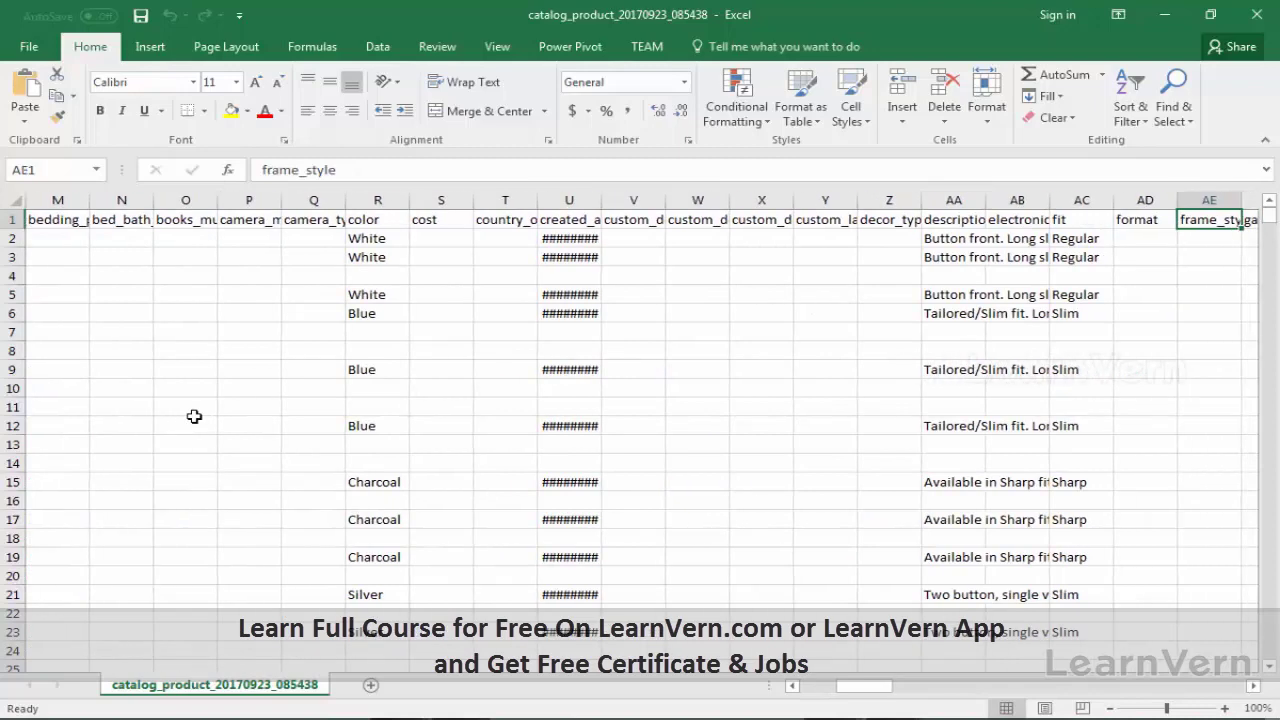
key("Right")
key("Right")
key("Right")
key("Right")
key("Right")
key("Right")
key("Right")
key("Right")
key("Right")
key("Right")
key("Right")
key("Left")
key("Left")
key("Left")
key("Left")
key("Left")
key("Left")
key("Left")
key("Left")
key("Left")
key("Left")
key("Left")
key("Left")
key("Down")
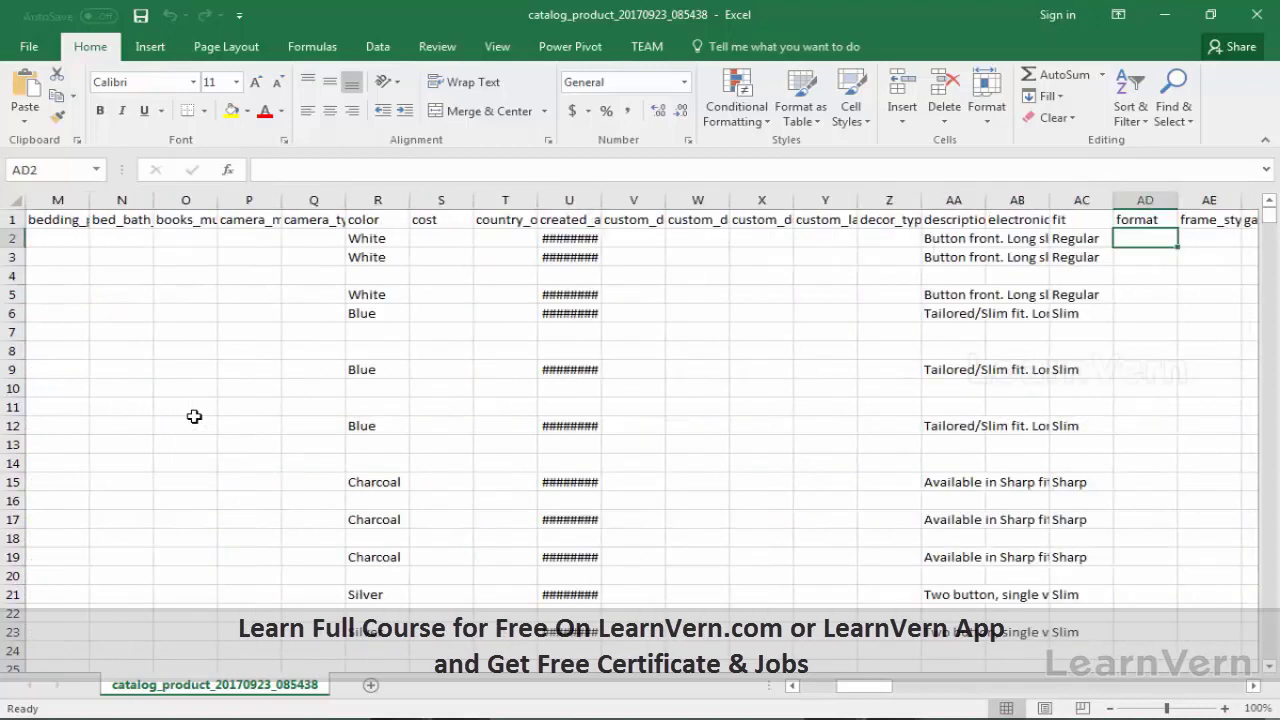
key("Left")
key("Left")
key("Left")
key("Left")
key("Left")
key("Left")
key("Left")
key("Left")
key("Left")
key("Left")
key("Left")
key("Left")
key("Left")
key("Left")
key("Left")
key("Left")
key("Left")
key("Left")
key("Left")
key("Left")
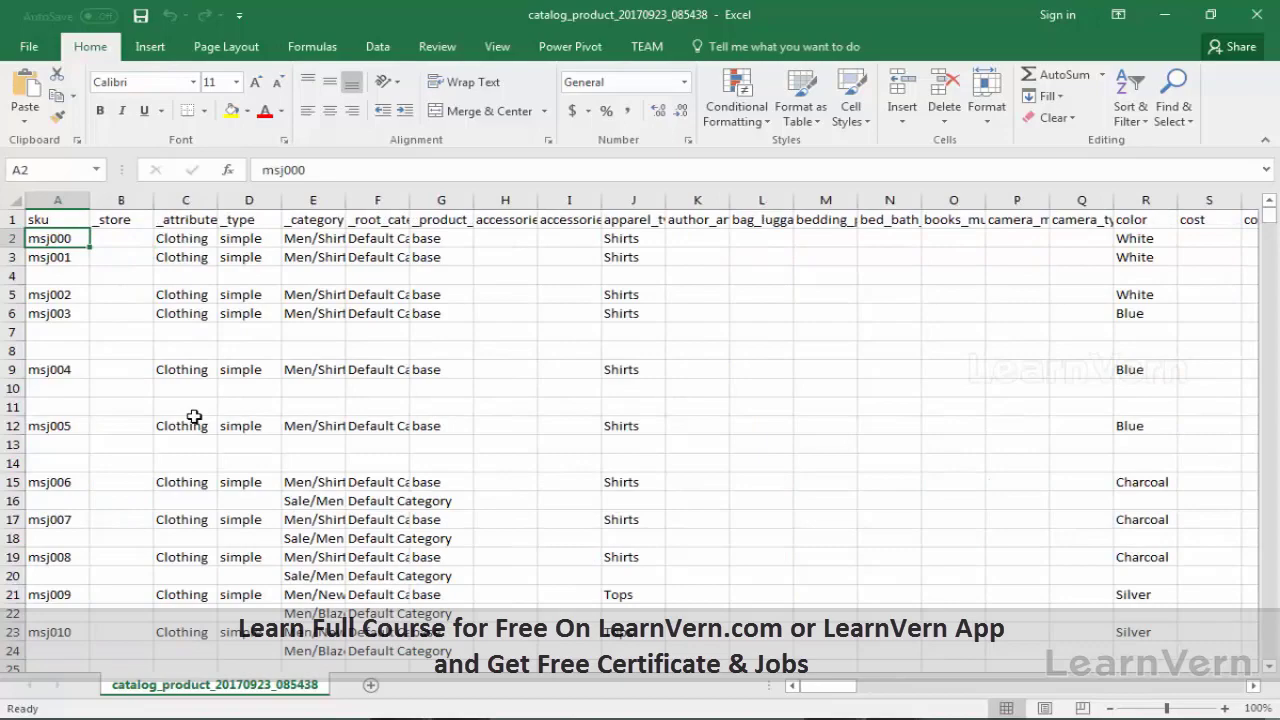
key("alt+Tab")
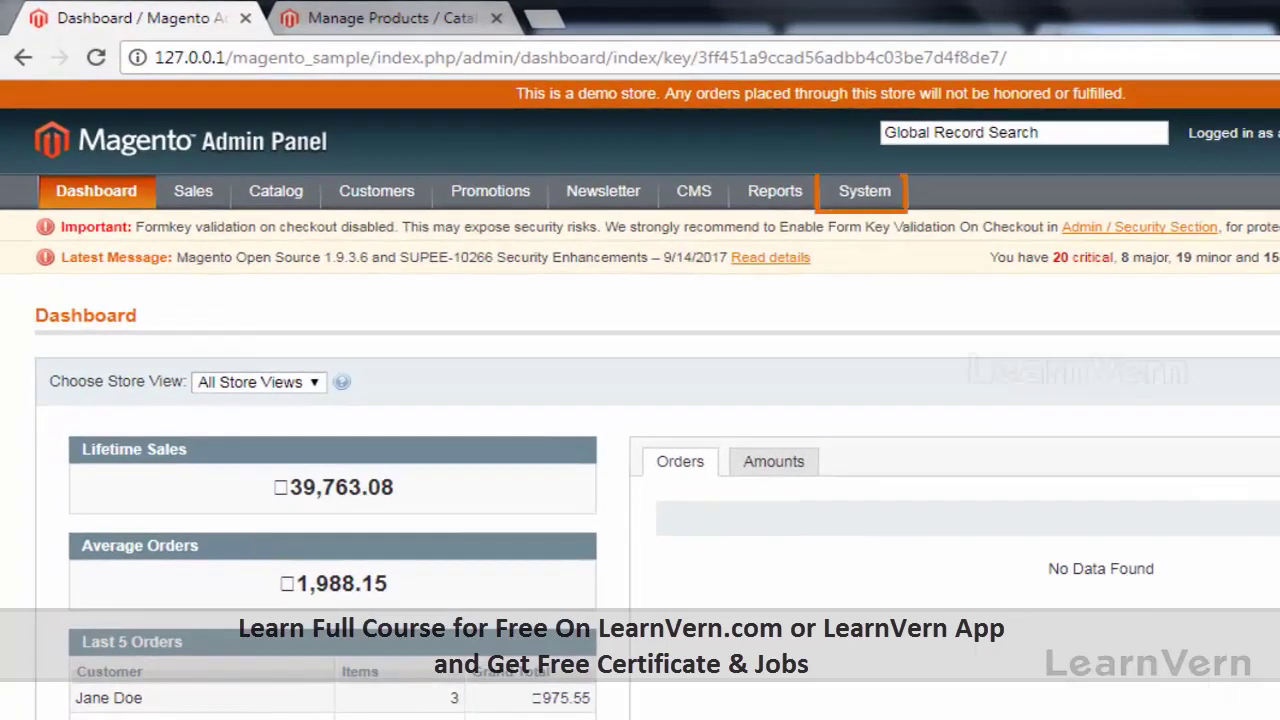
Step: Go to System > Import/Export > Dataflow - Profiles
mouse_move(866, 205)
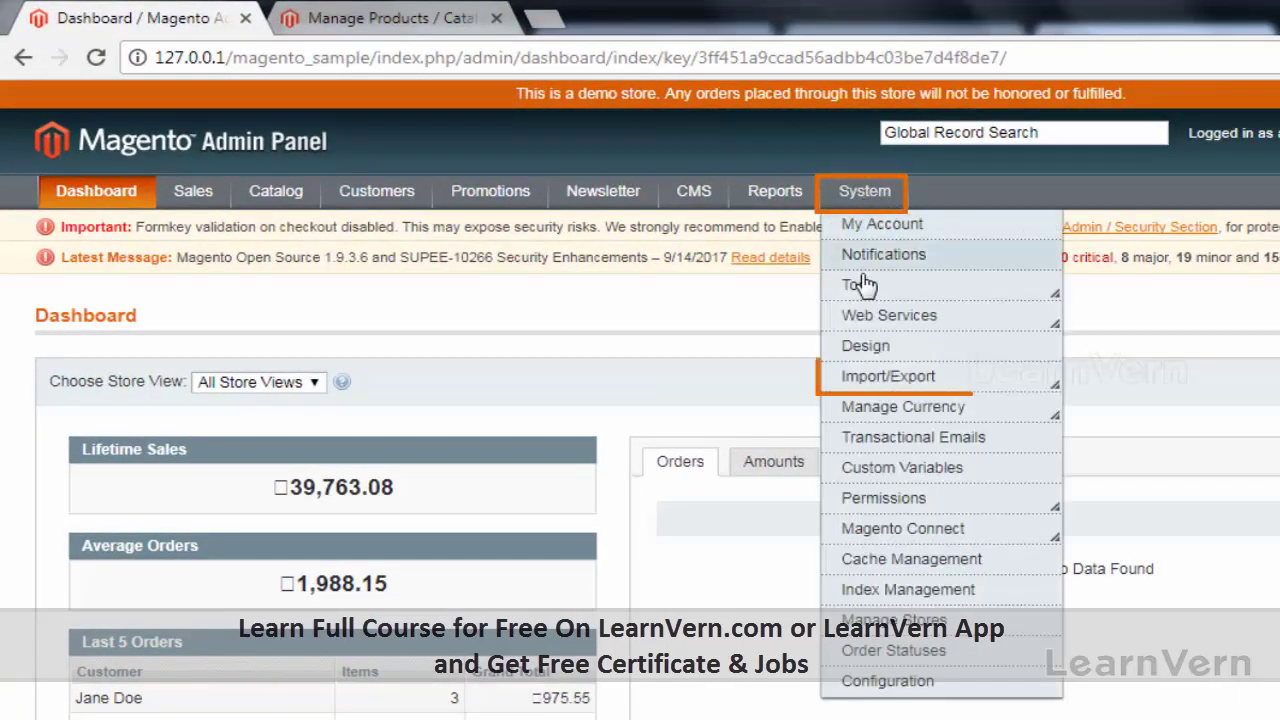
mouse_move(862, 392)
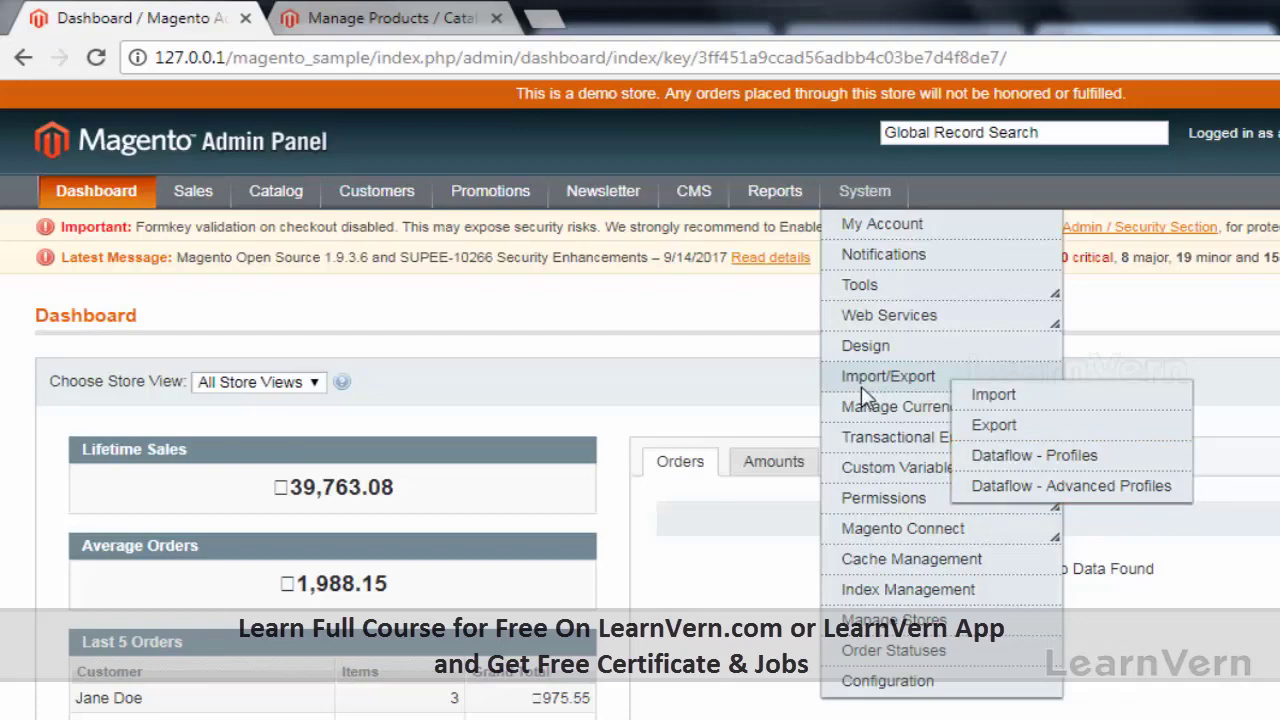
left_click(1030, 466)
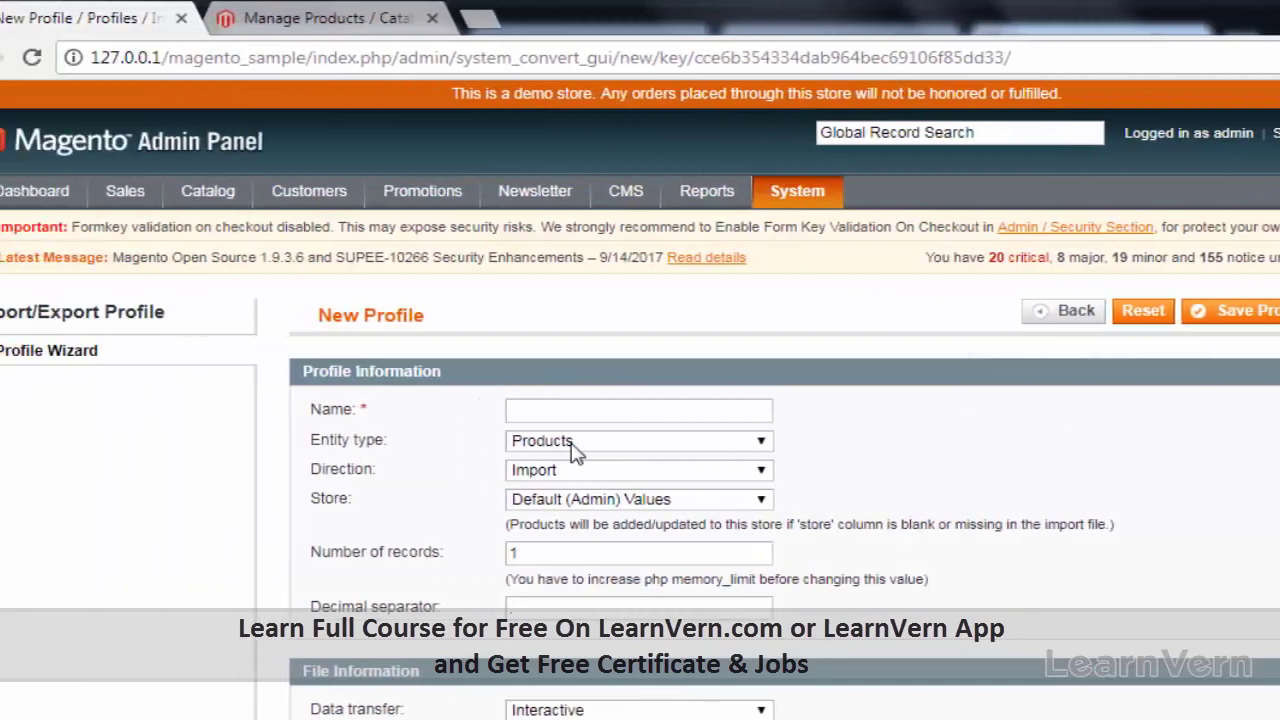
Step: Review the entity type, data format and data transfer options, keeping Interactive transfer
left_click(635, 441)
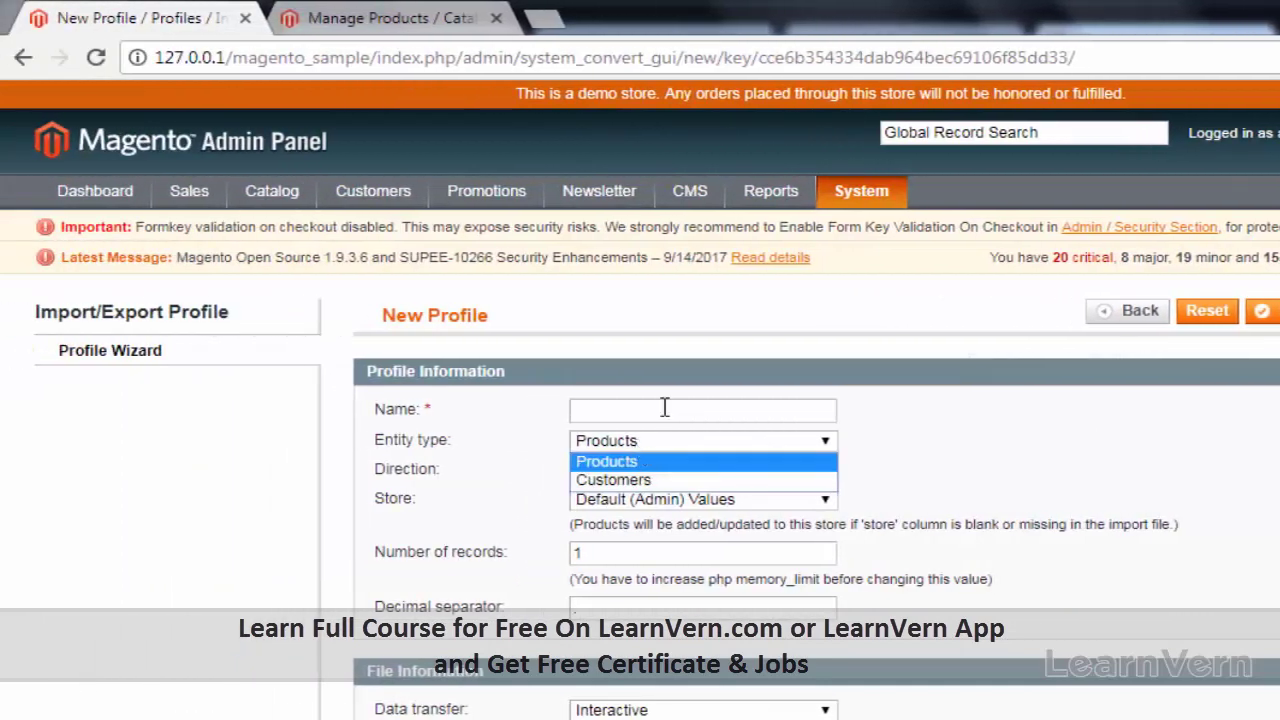
scroll(561, 478, "down", 4)
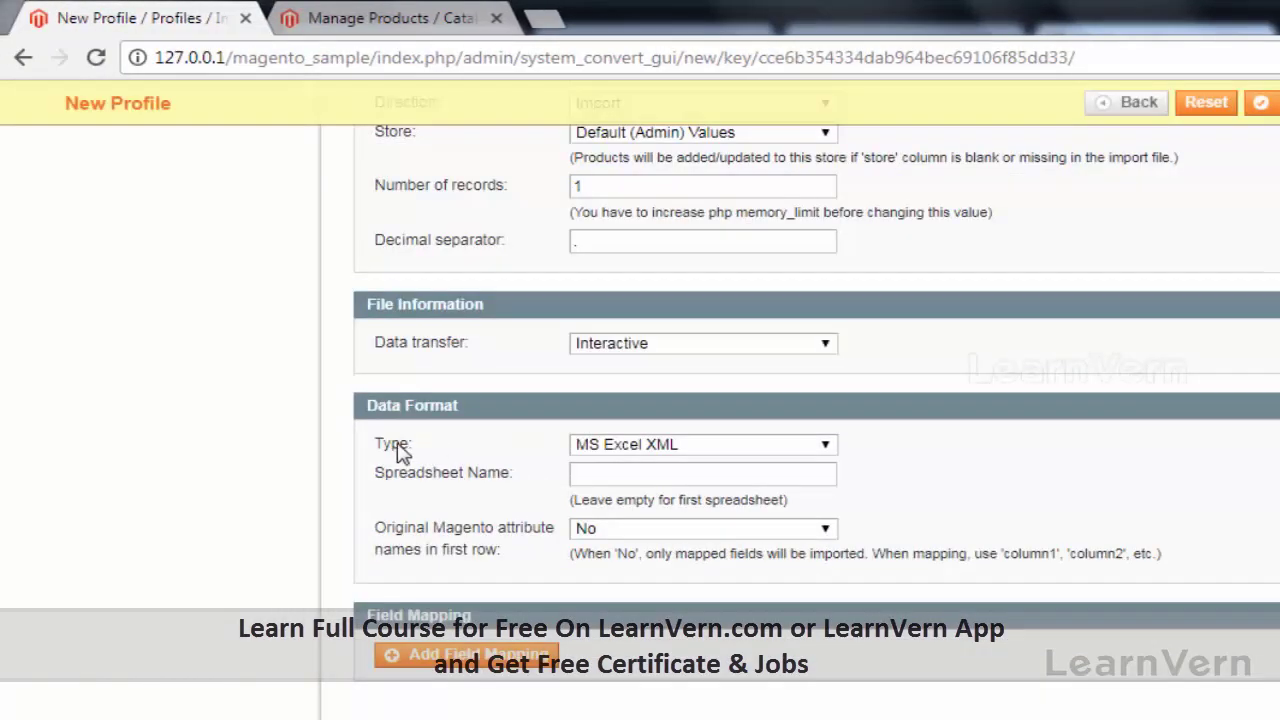
left_click(652, 446)
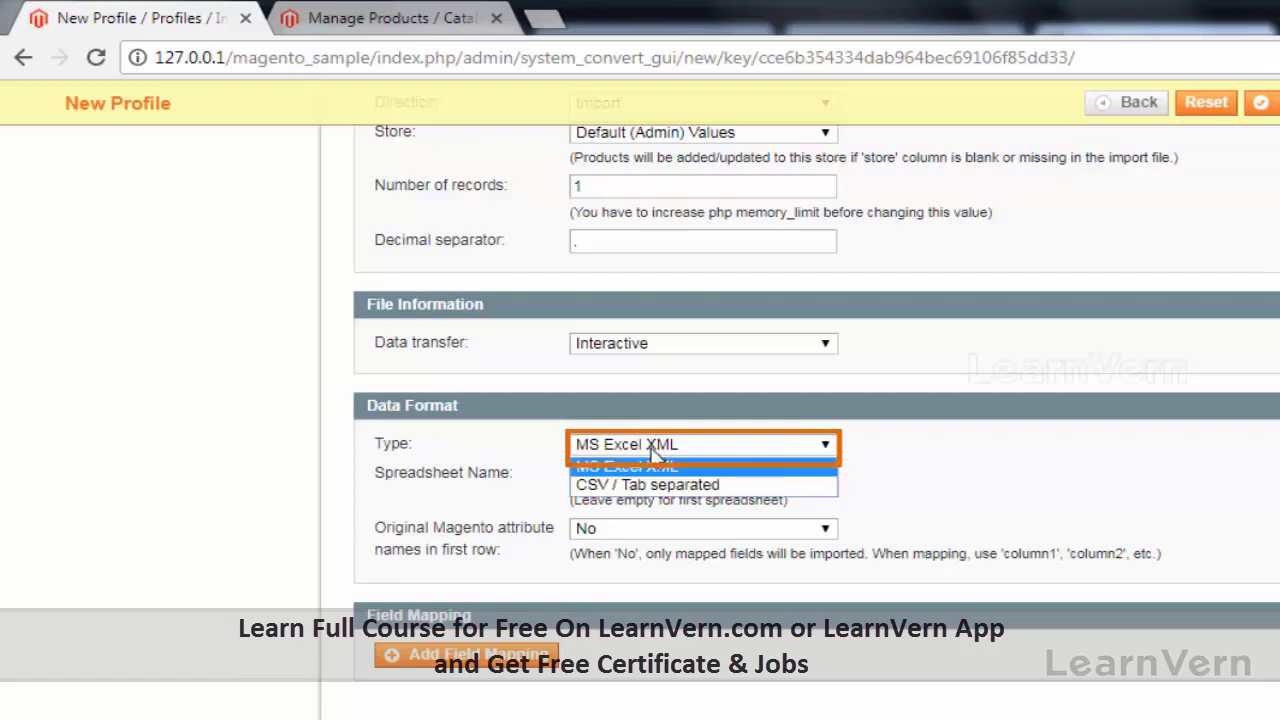
left_click(656, 464)
scroll(590, 528, "up", 1)
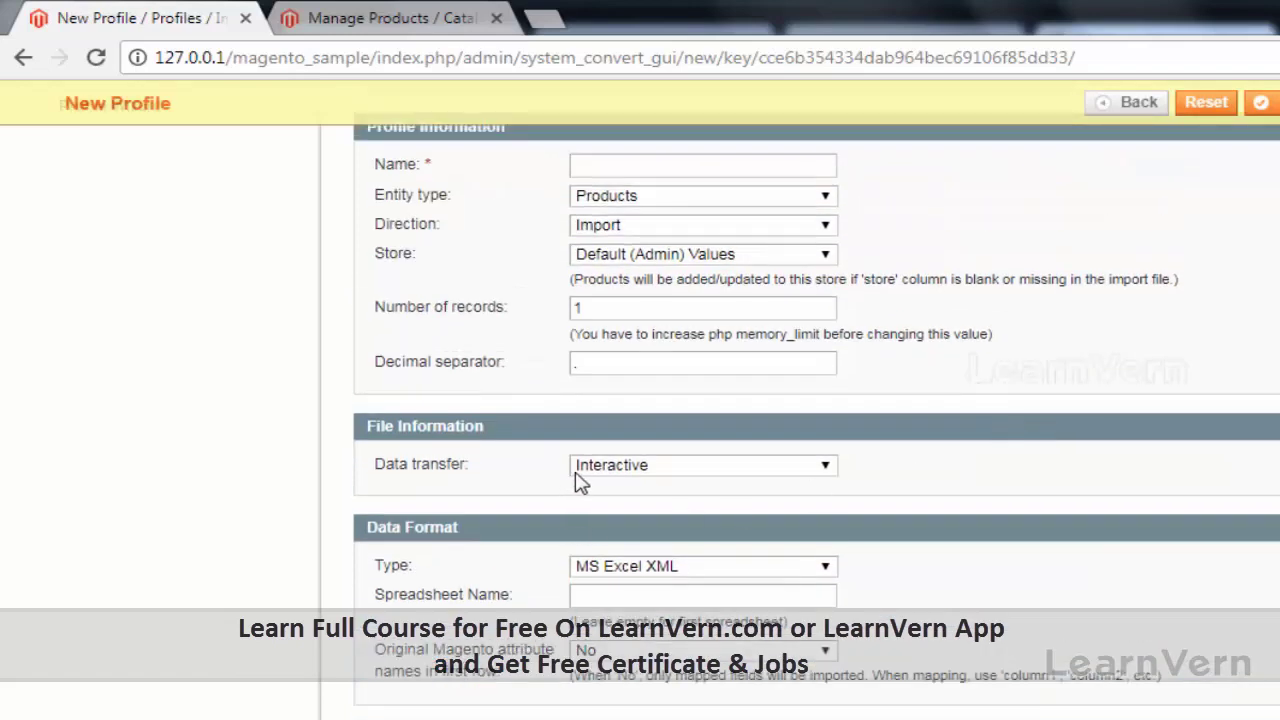
left_click(587, 476)
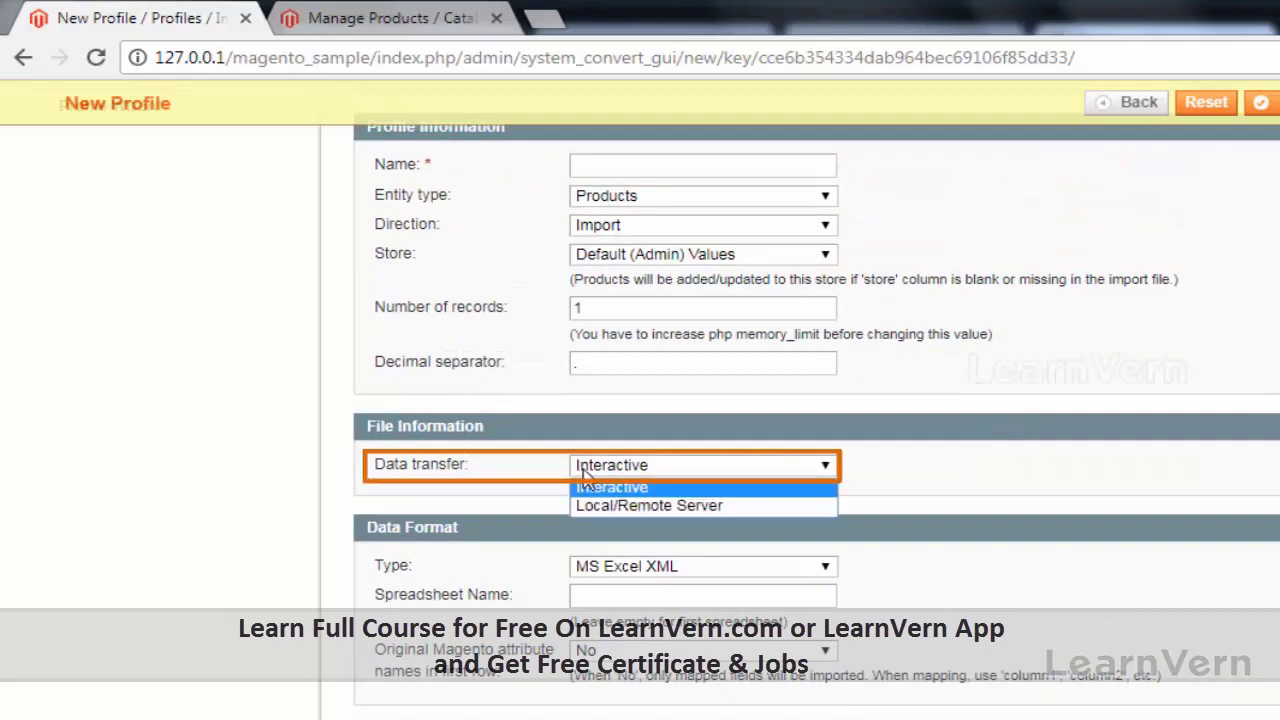
left_click(594, 489)
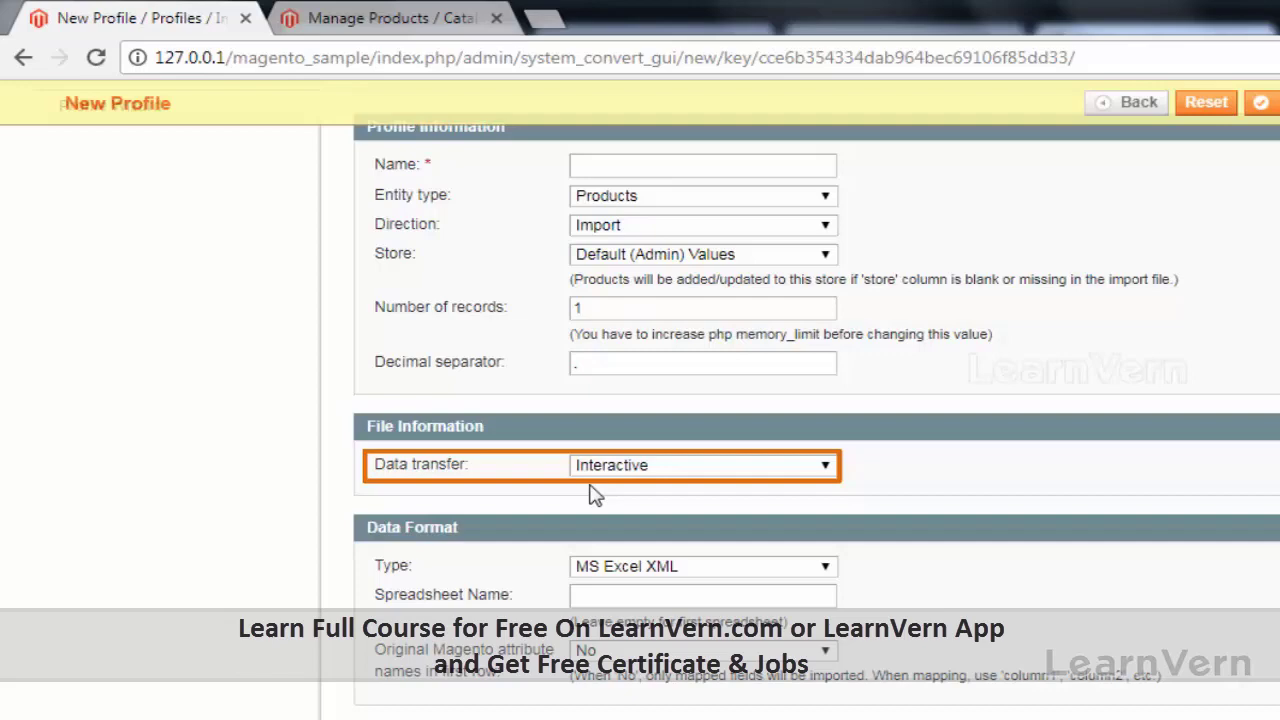
scroll(243, 466, "up", 3)
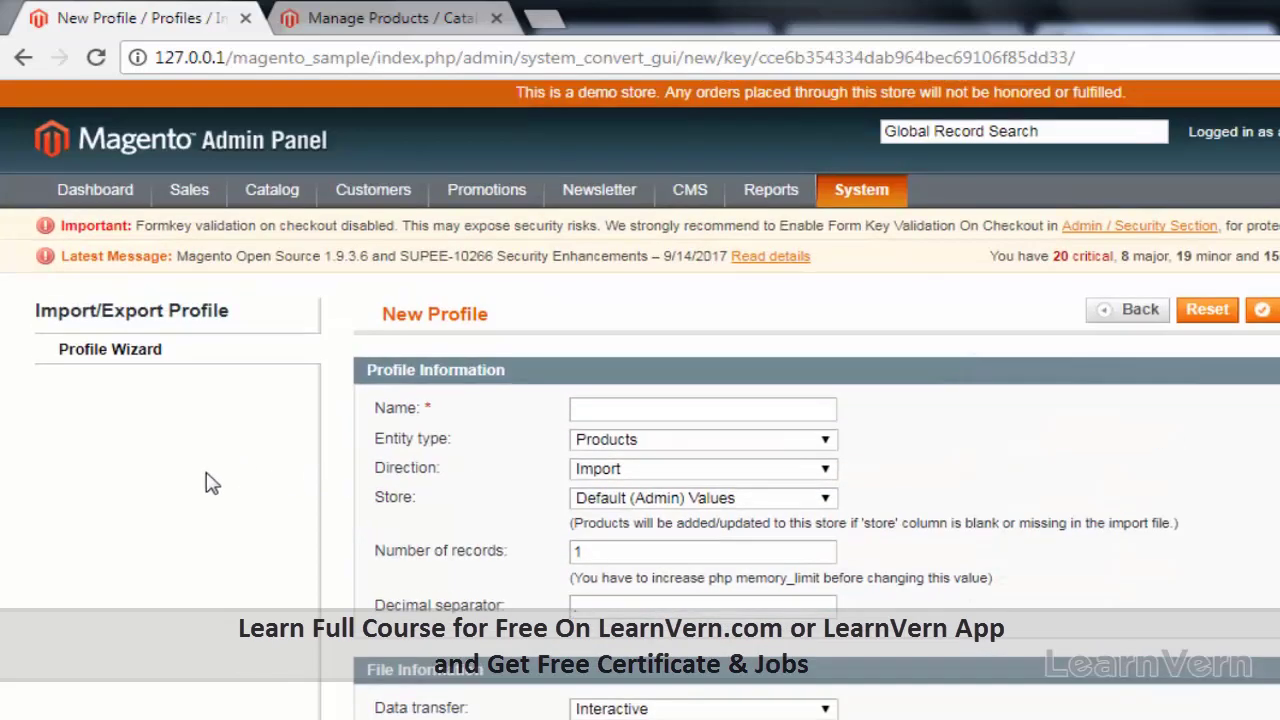
Step: Name the profile 'test' and set its direction to Export
left_click(615, 404)
type("te")
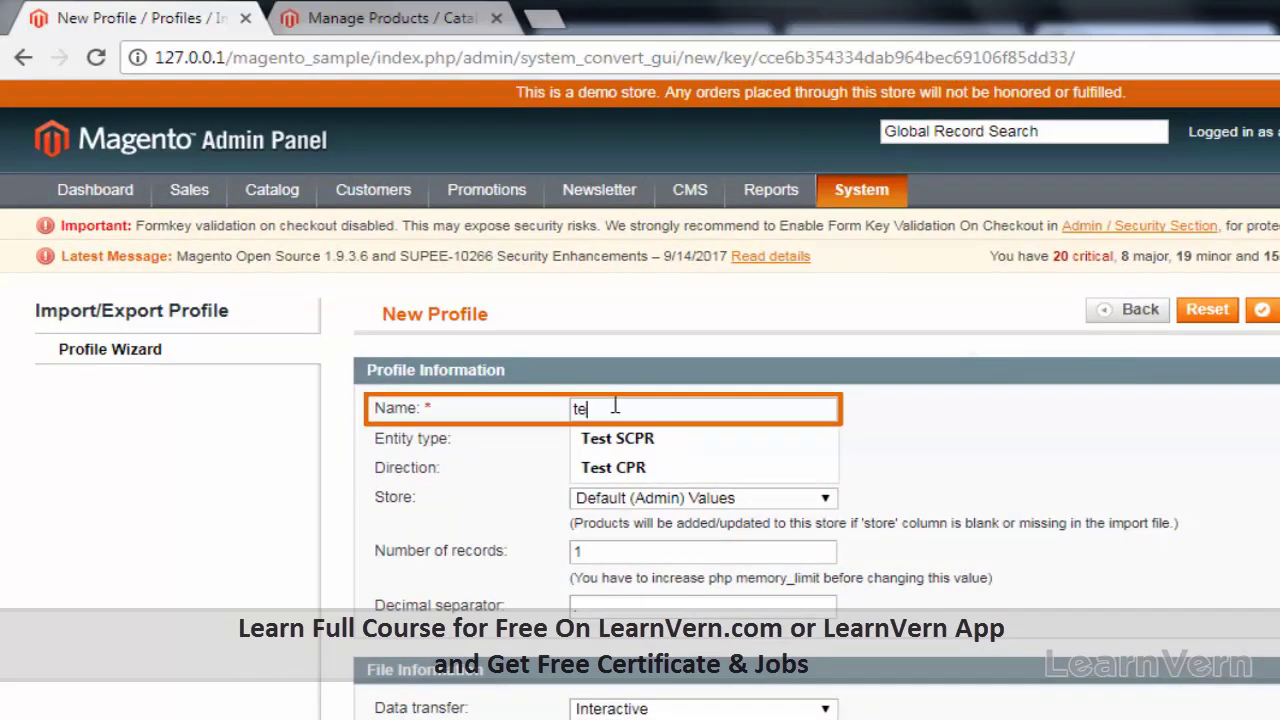
type("st")
left_click(690, 470)
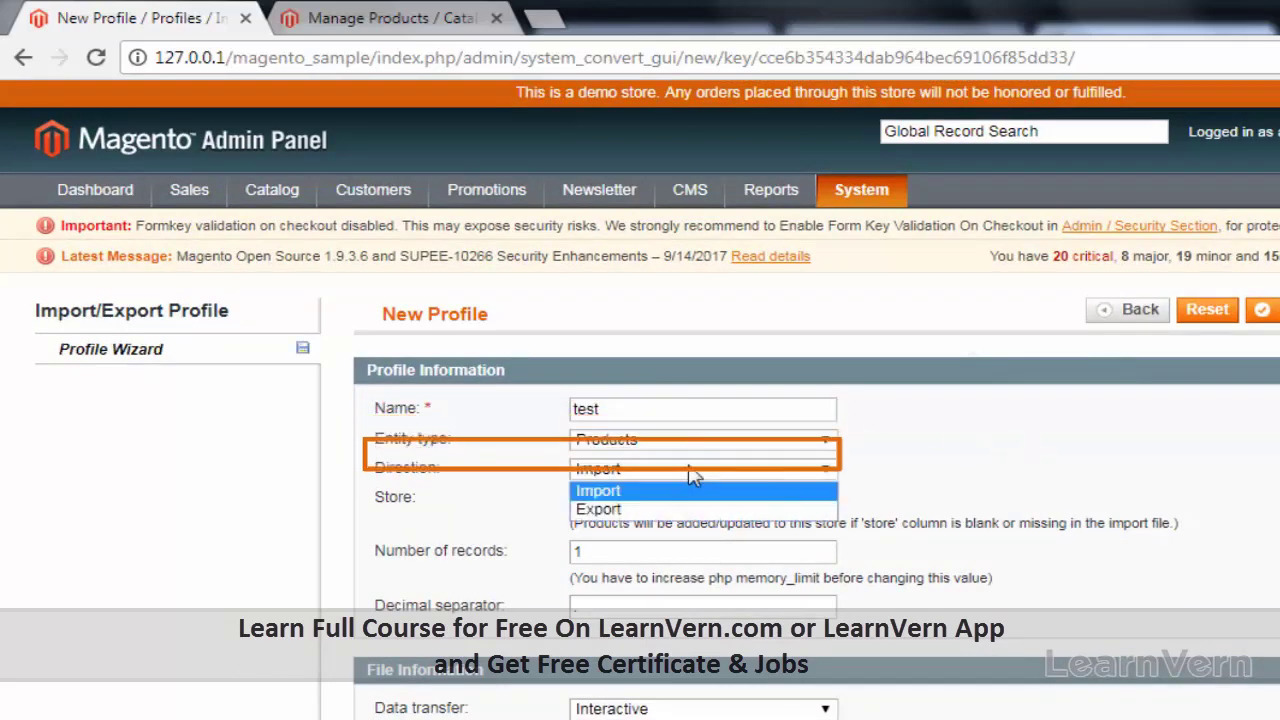
left_click(671, 511)
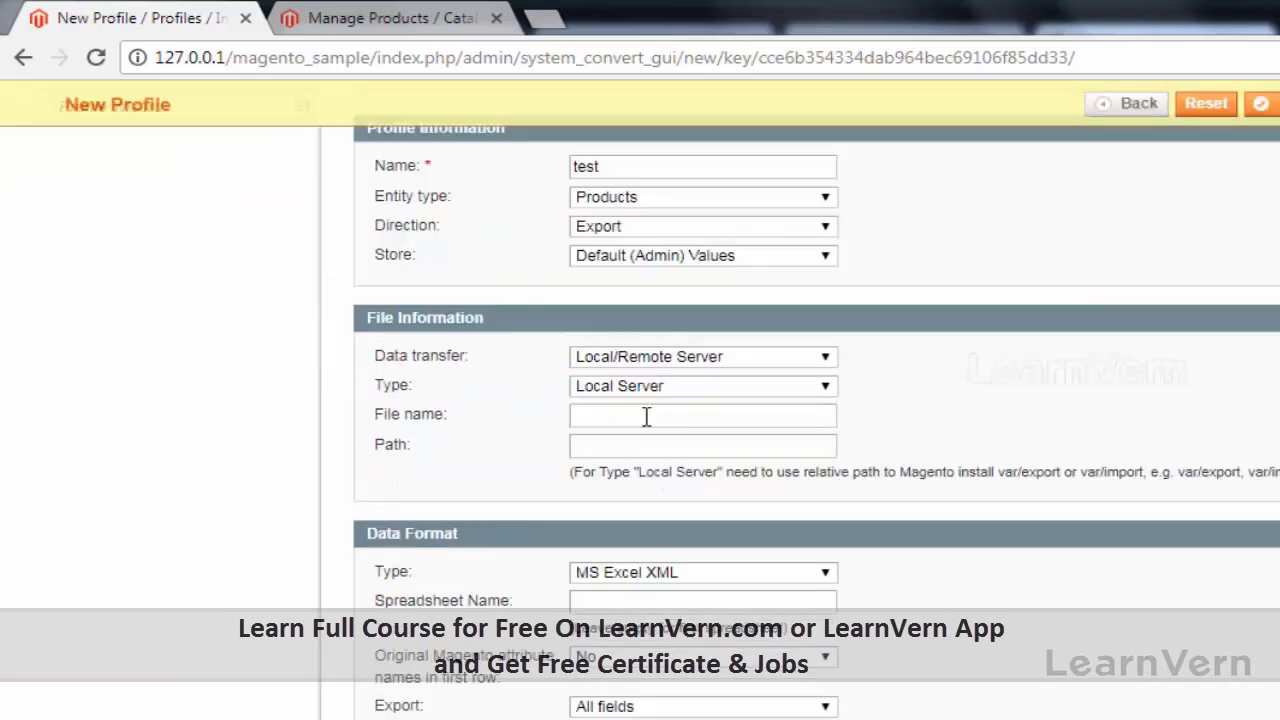
Step: Set the file name to 'test' and the data format to CSV / Tab separated
scroll(646, 417, "down", 2)
left_click(646, 417)
type("test")
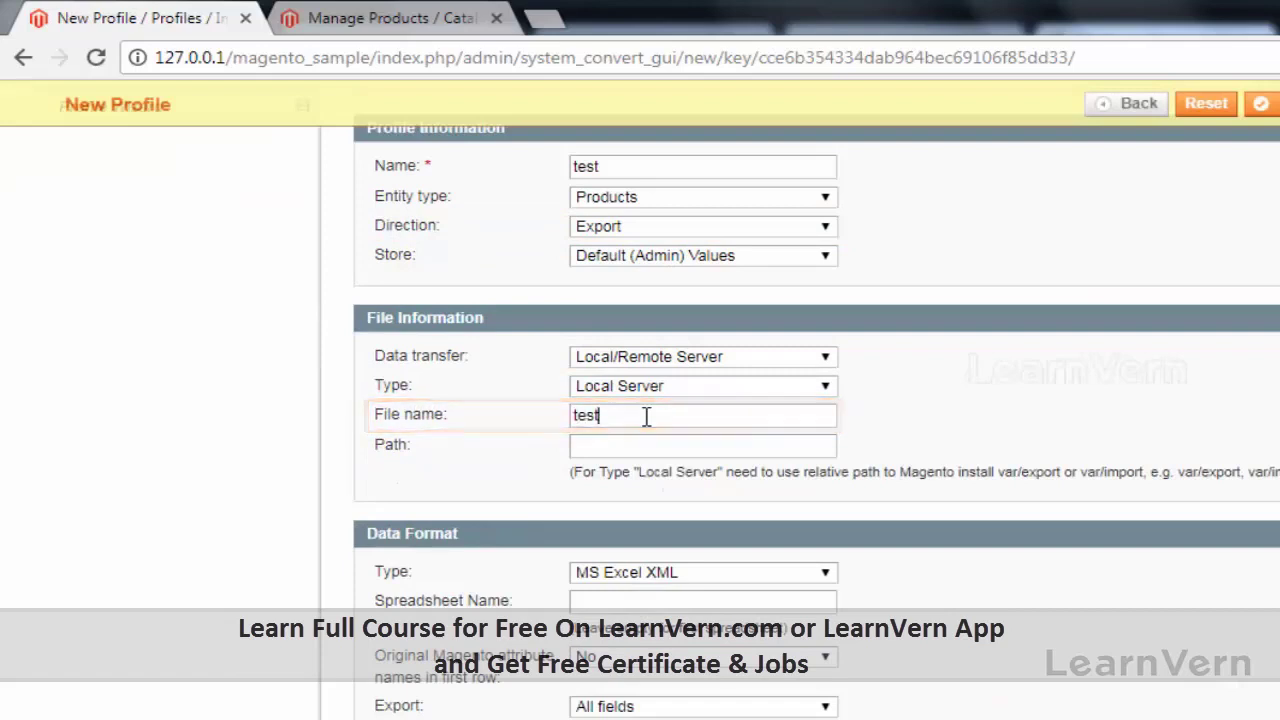
scroll(646, 417, "down", 2)
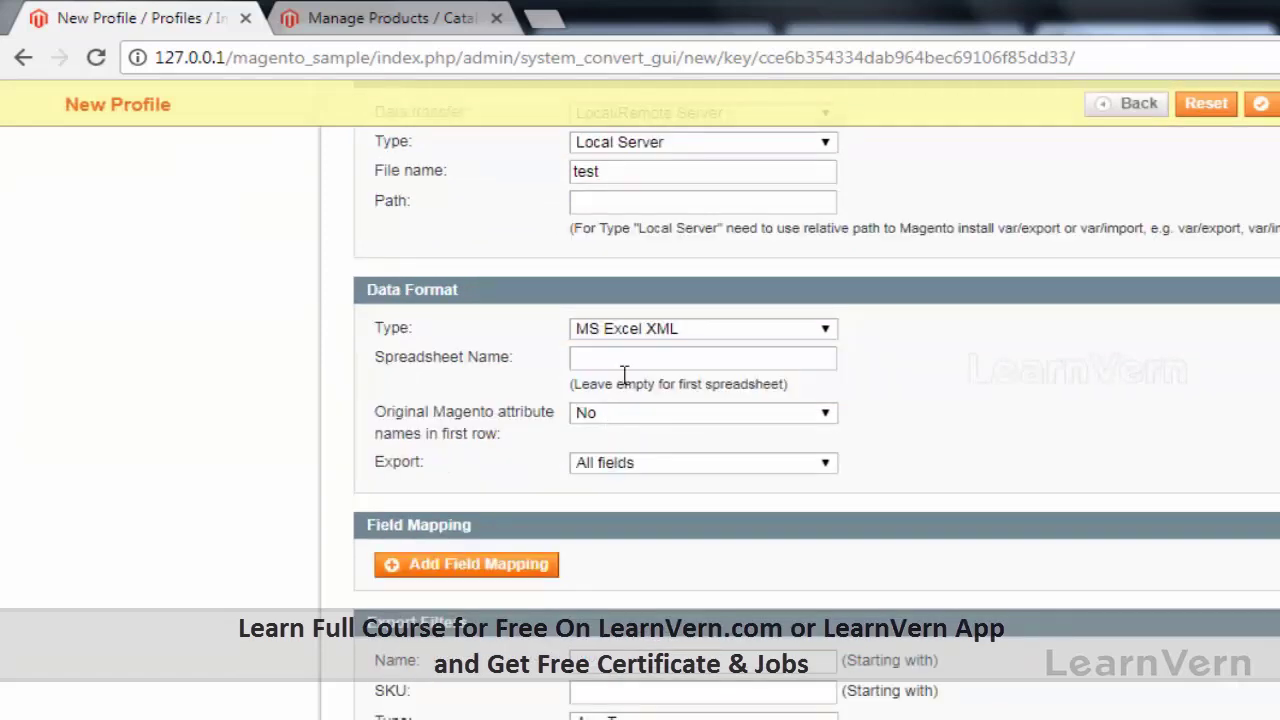
left_click(700, 333)
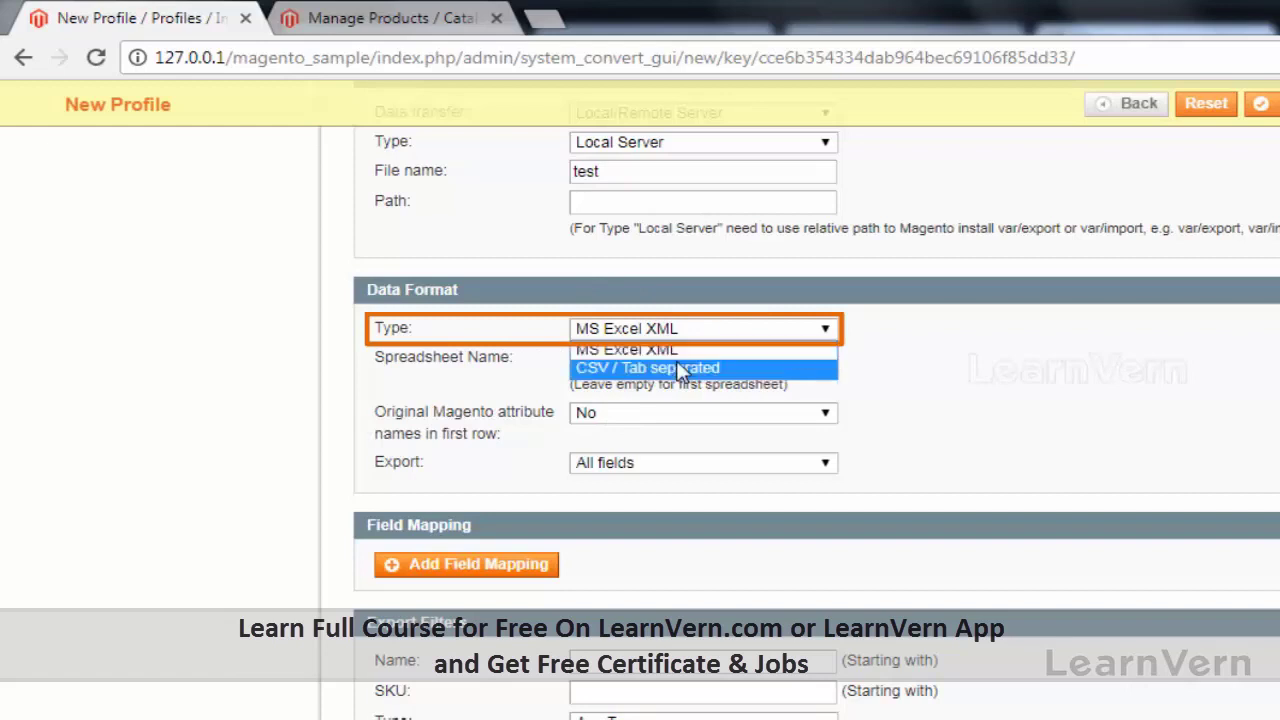
left_click(678, 366)
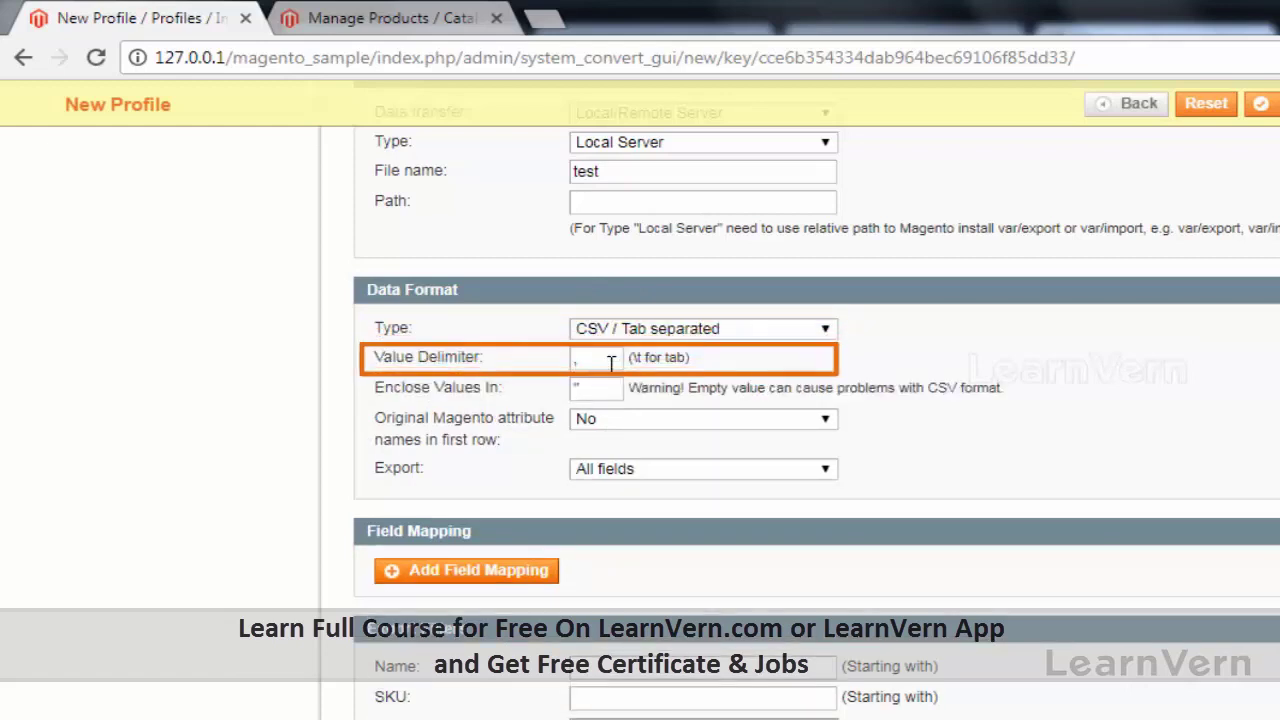
scroll(451, 509, "down", 3)
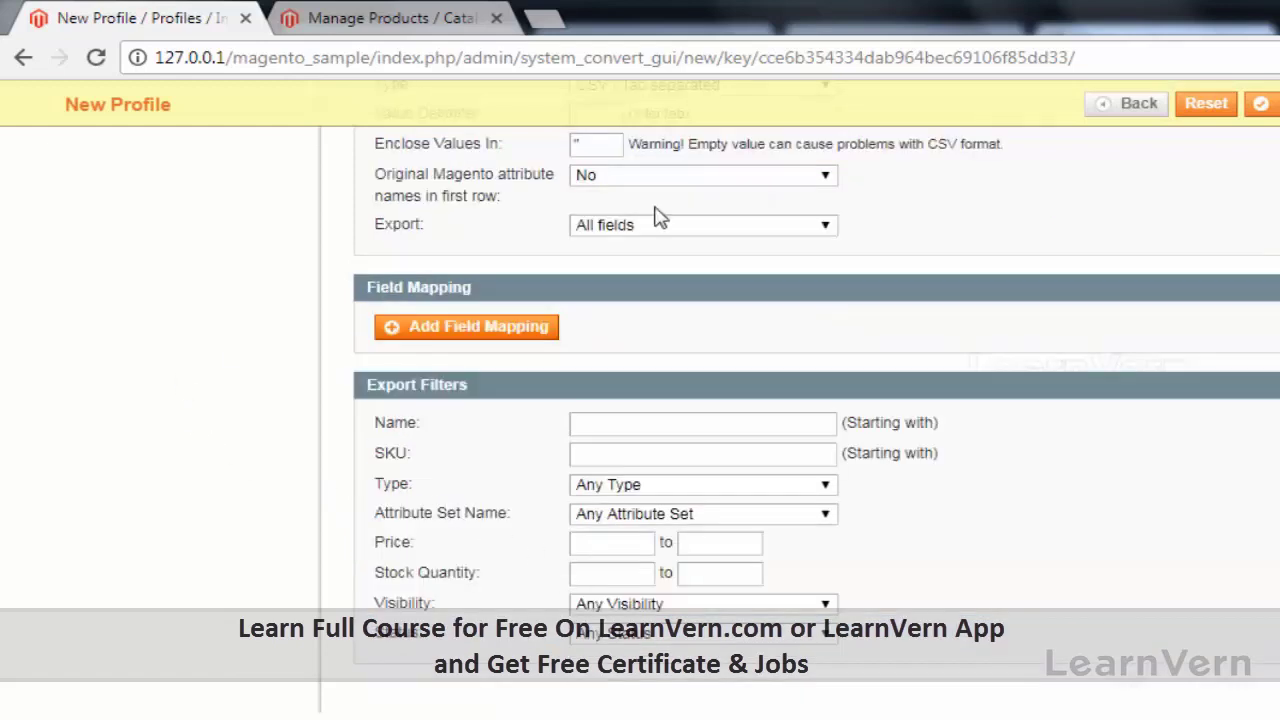
scroll(149, 486, "up", 9)
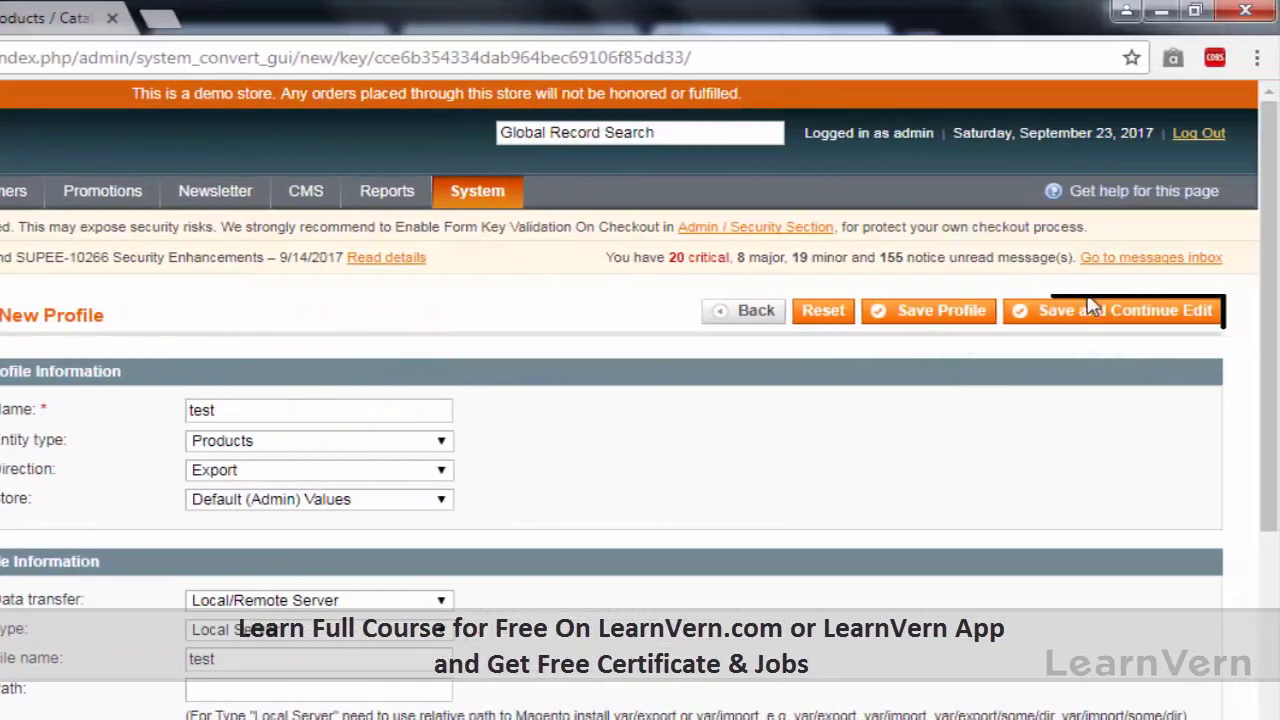
Step: Save the profile, then correct the file name and path after the path error
left_click(1095, 310)
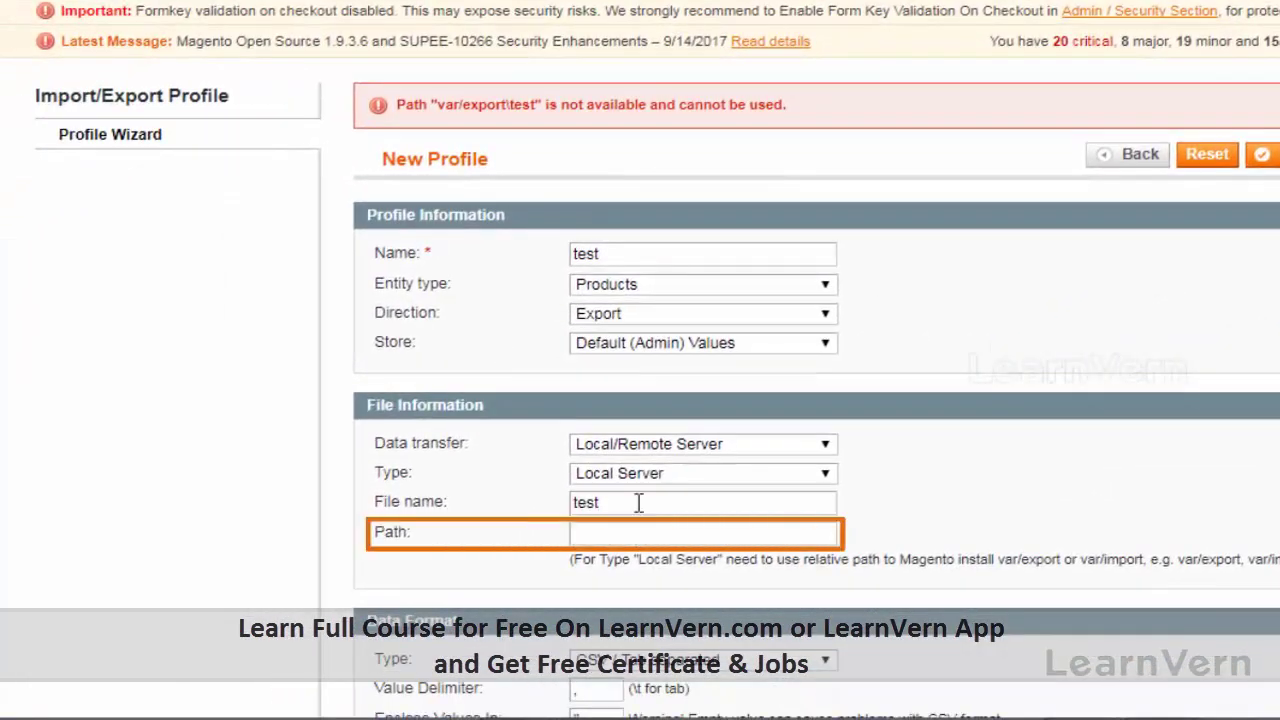
key("BackSpace")
key("BackSpace")
key("BackSpace")
key("BackSpace")
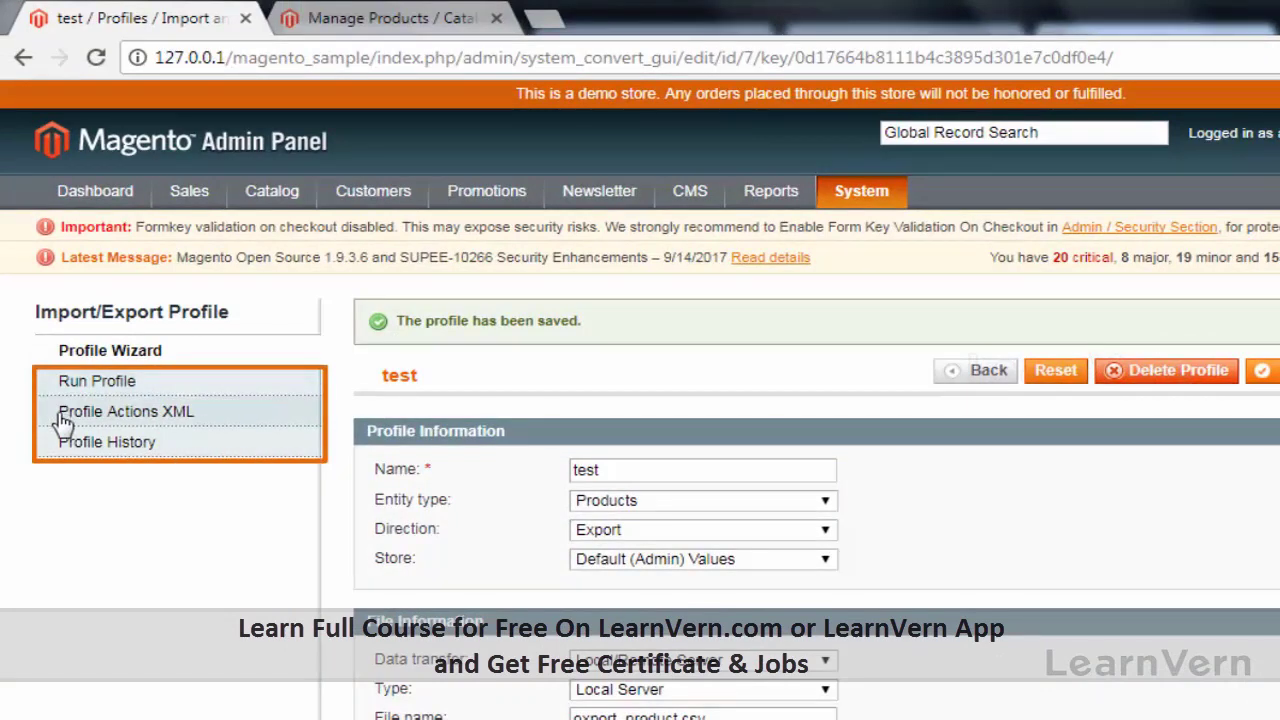
mouse_move(57, 421)
left_mouse_down()
mouse_move(65, 400)
mouse_move(80, 410)
mouse_move(80, 519)
left_mouse_up()
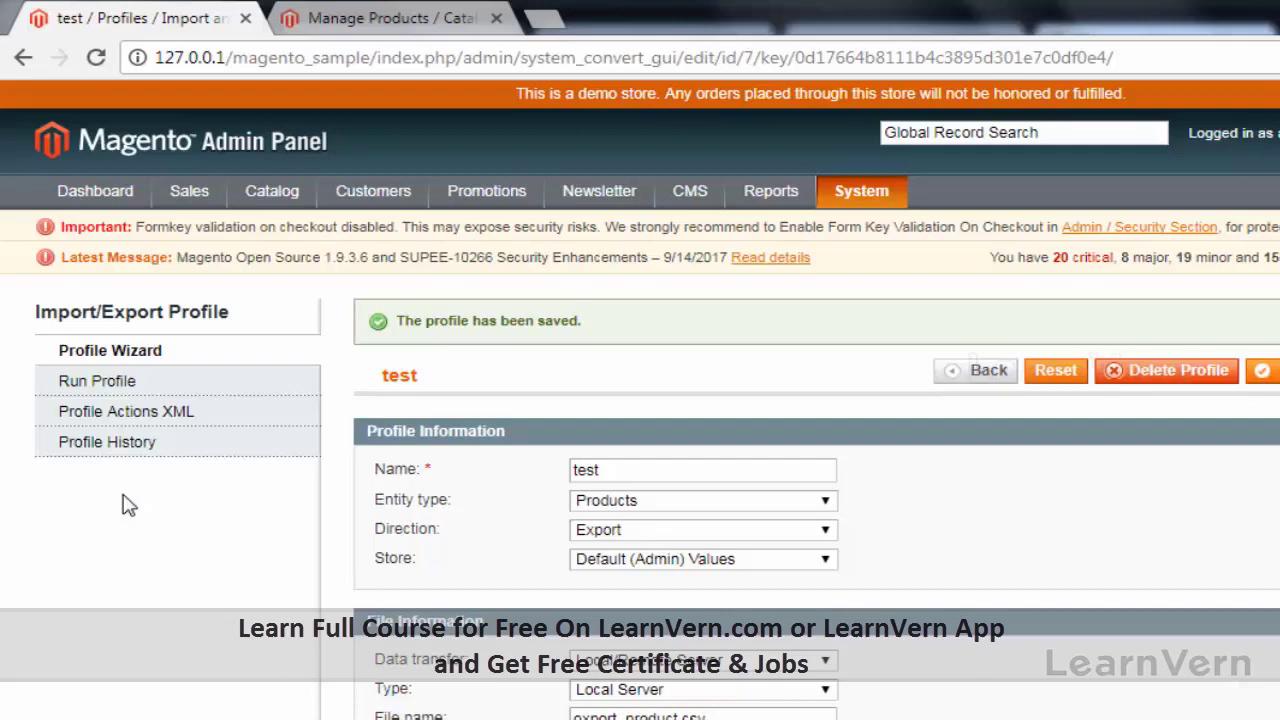
Step: Run the test profile in a popup, exporting 593 products to export_product.csv
left_click(119, 389)
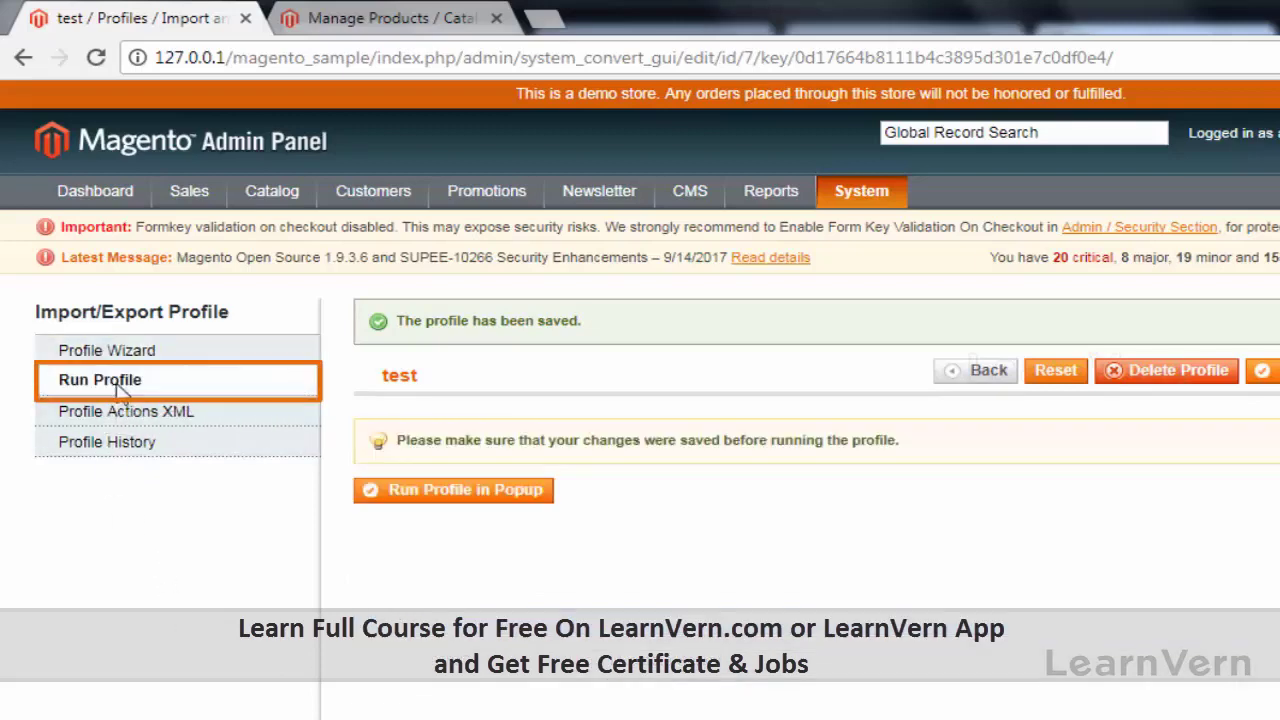
left_click(478, 500)
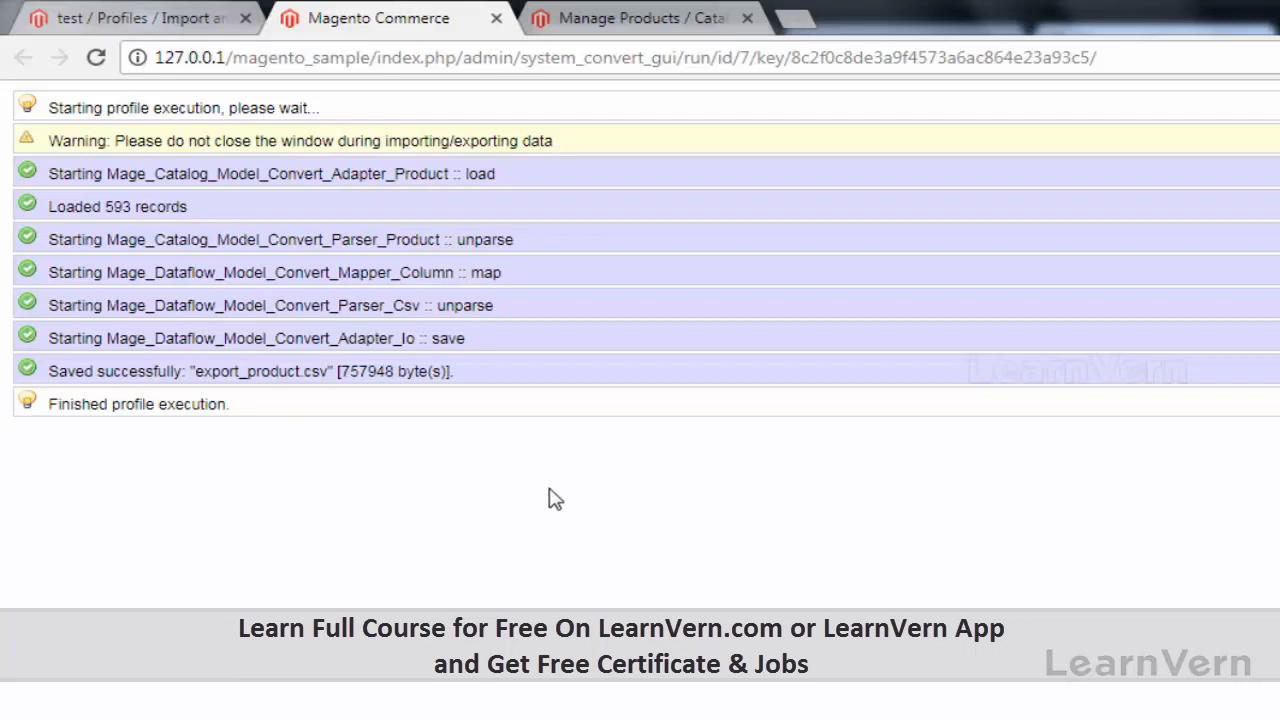
Step: Return to the saved 'test' export profile and confirm 'The profile has been saved' appears
left_click(185, 20)
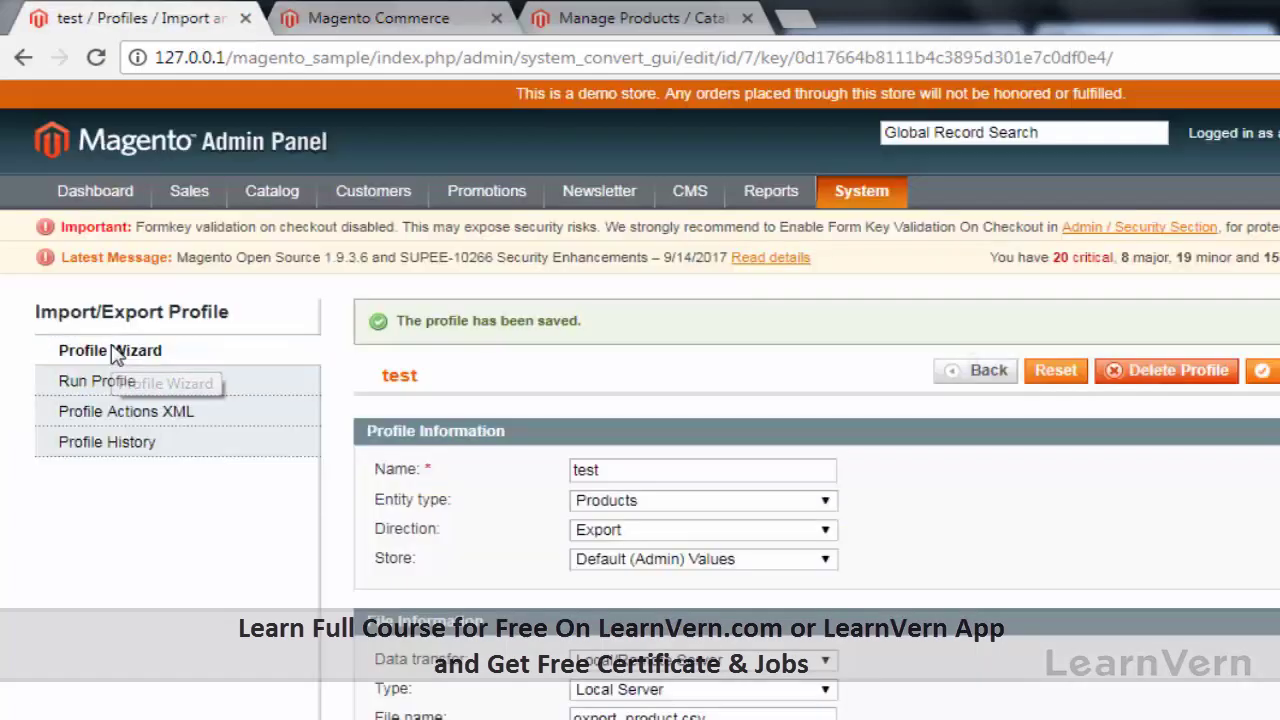
scroll(420, 470, "down", 10)
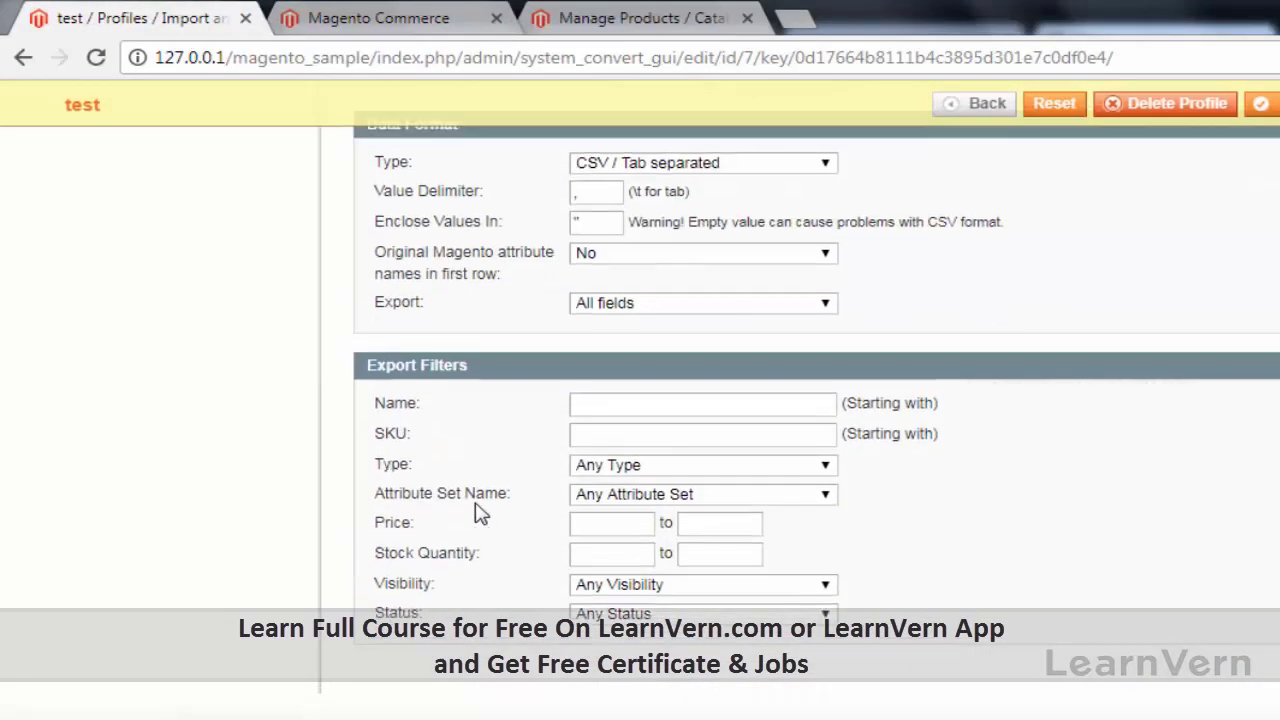
scroll(478, 513, "up", 5)
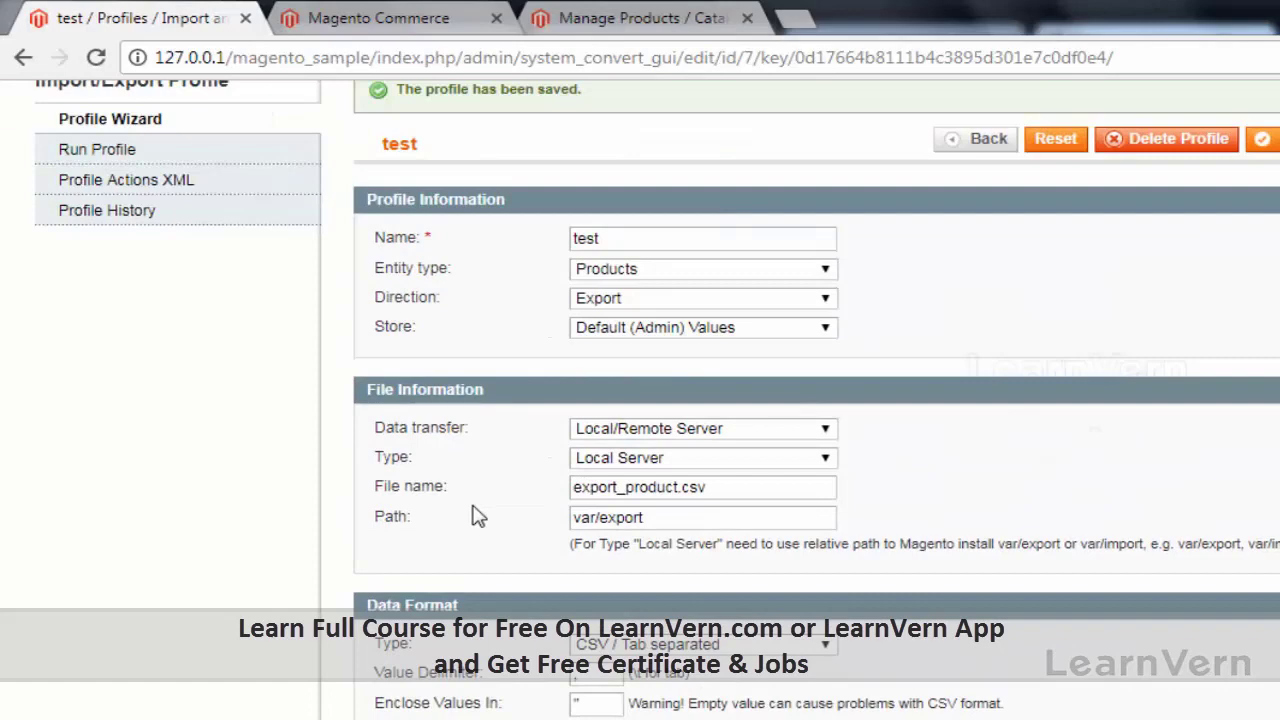
scroll(478, 516, "down", 5)
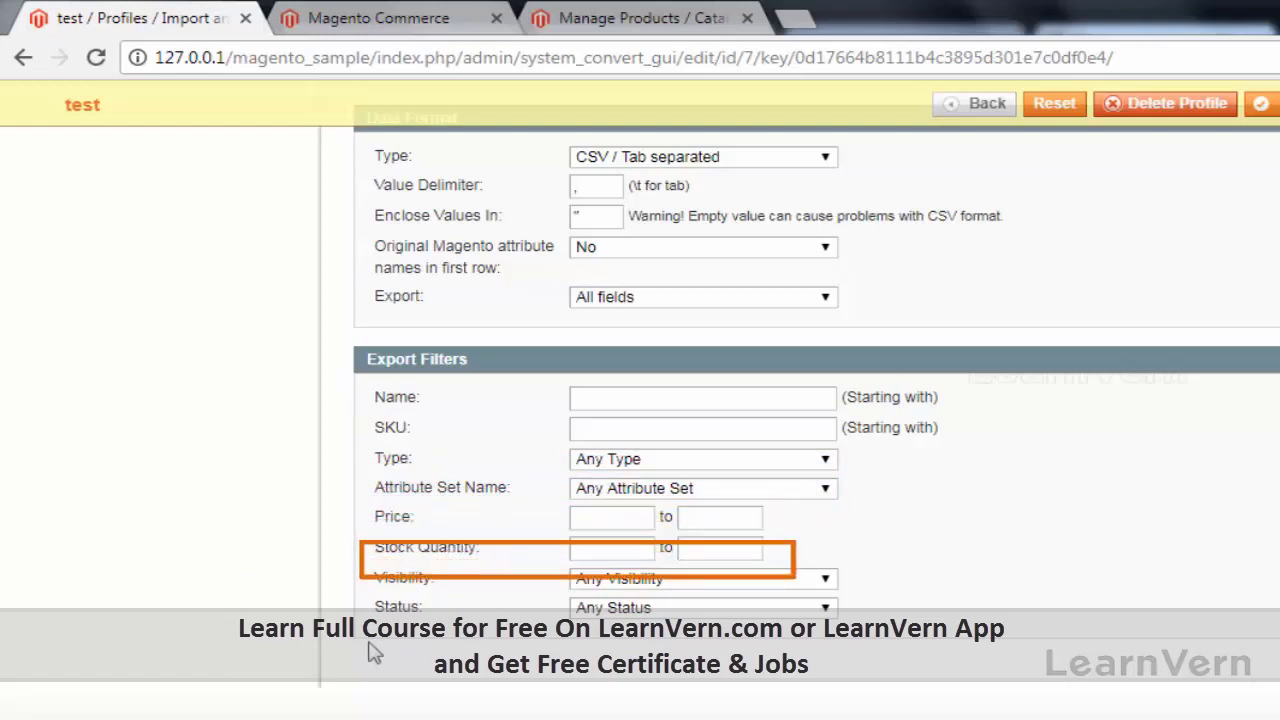
scroll(158, 523, "up", 3)
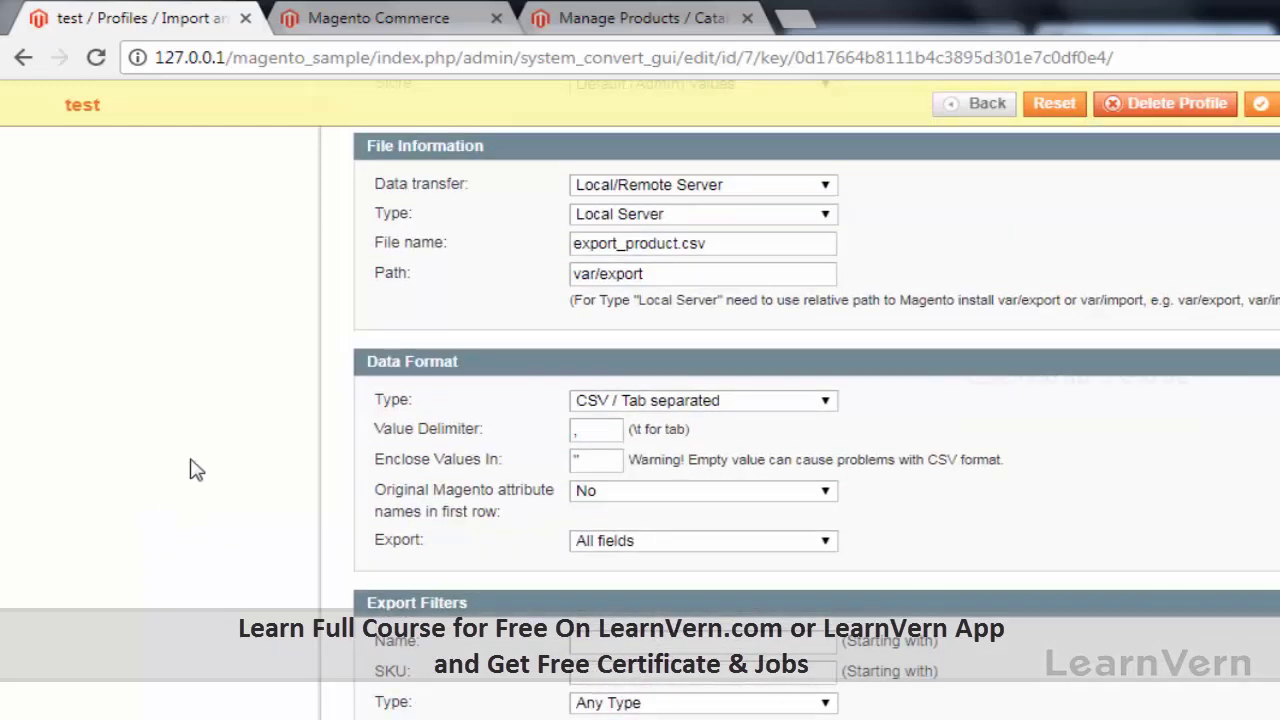
scroll(200, 450, "up", 5)
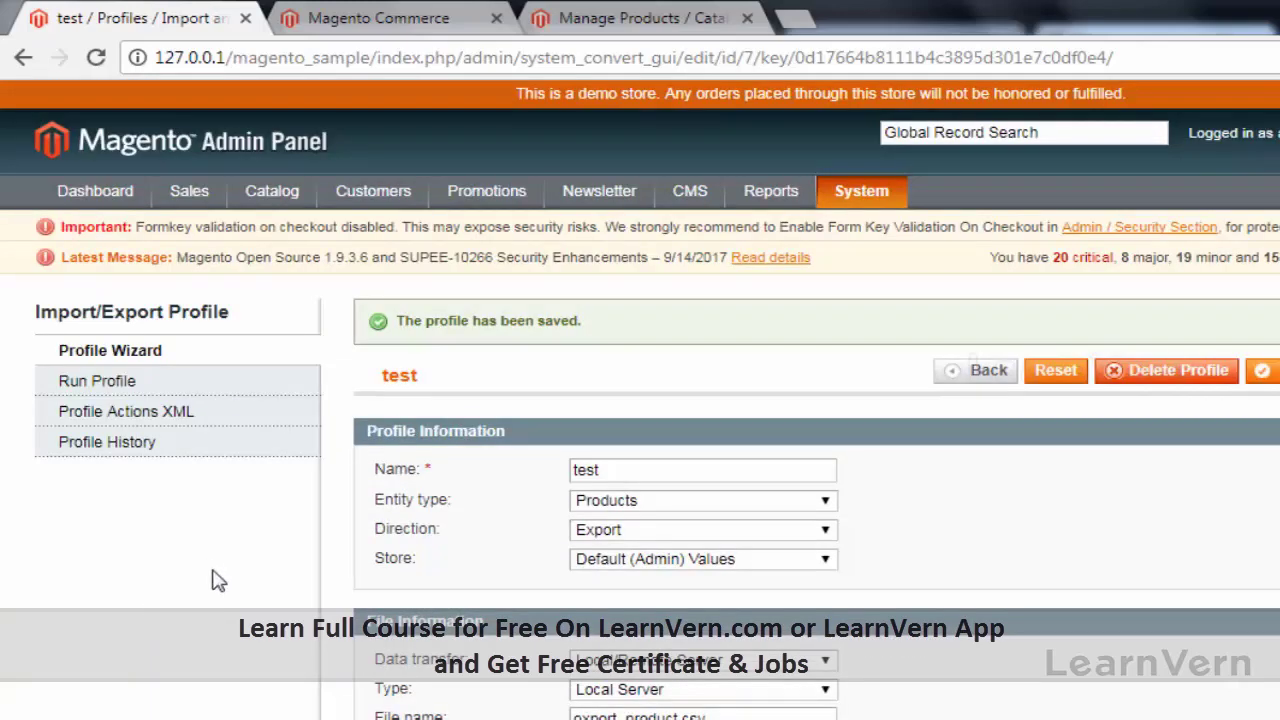
Step: Confirm the data format stays CSV / Tab separated, then switch to the exported customer sheet in Excel
scroll(375, 700, "down", 2)
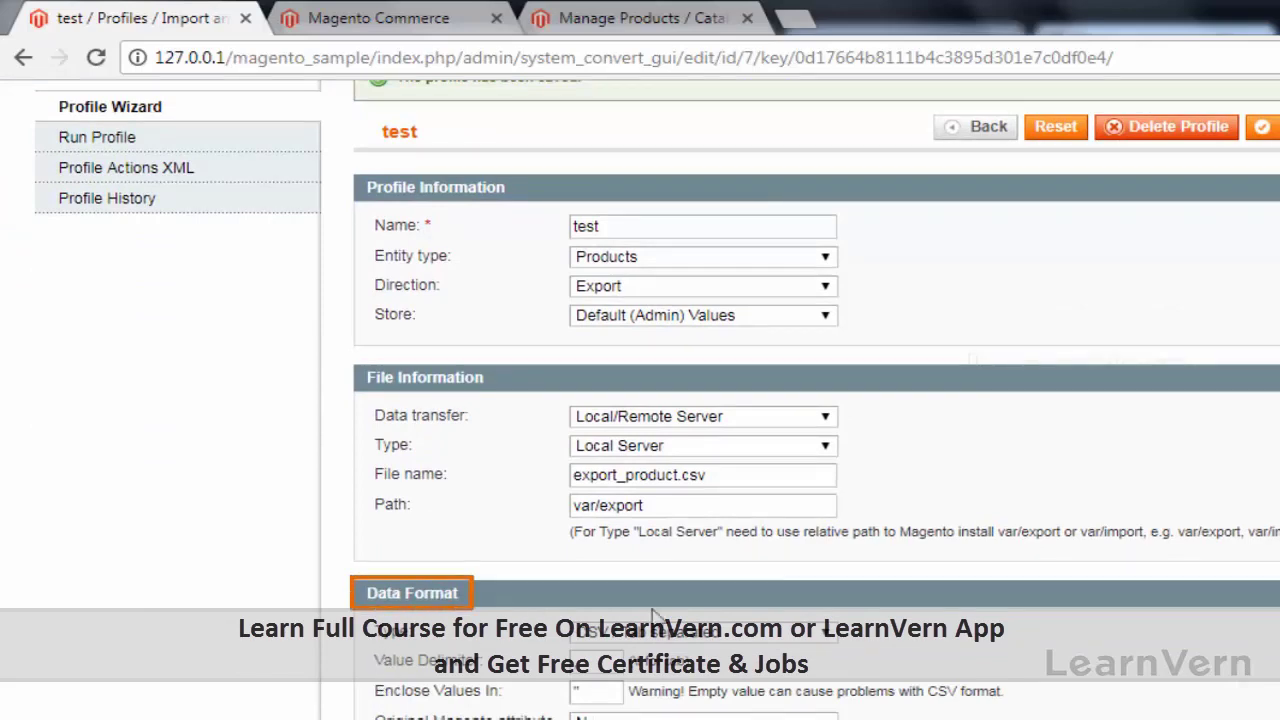
left_click(737, 638)
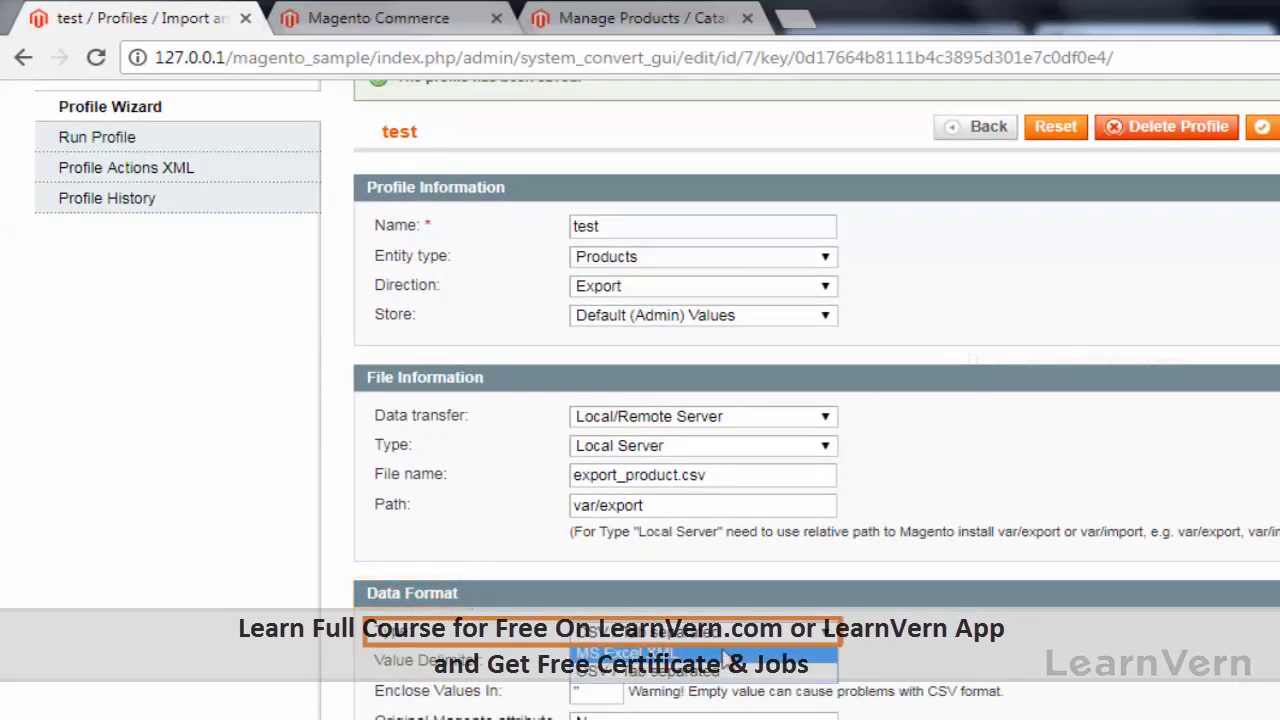
left_click(221, 524)
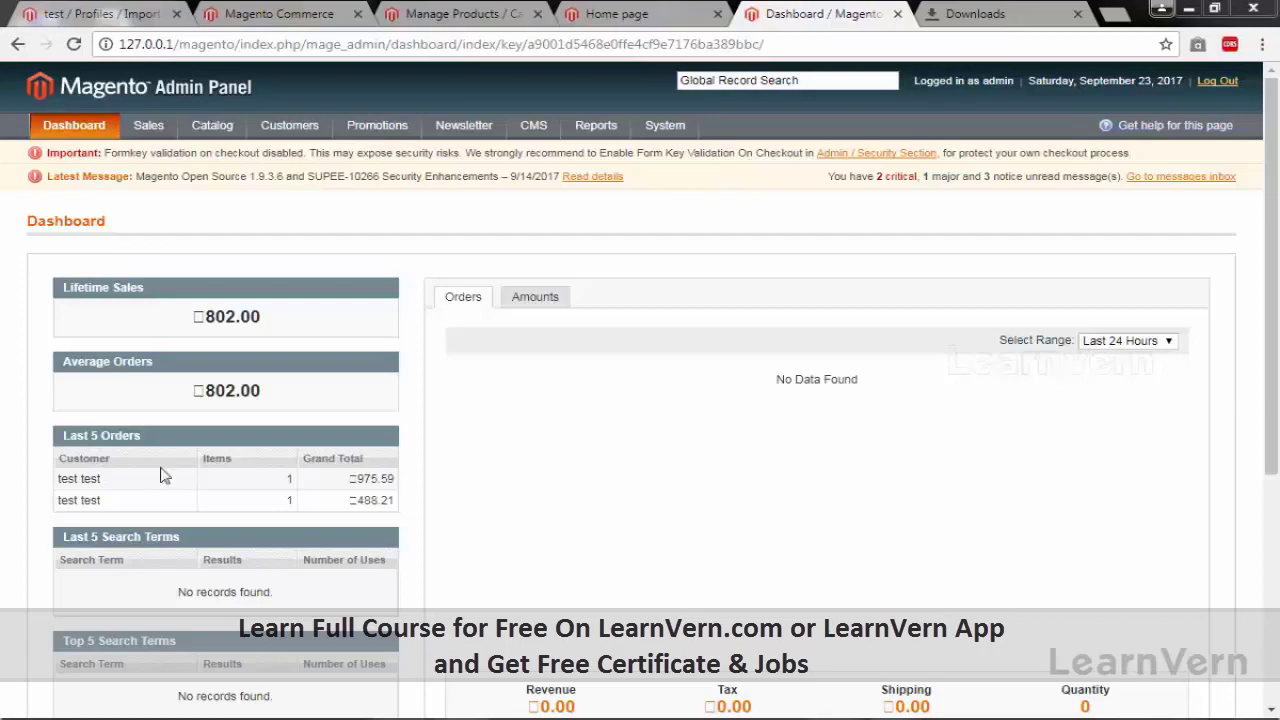
key("alt+Tab")
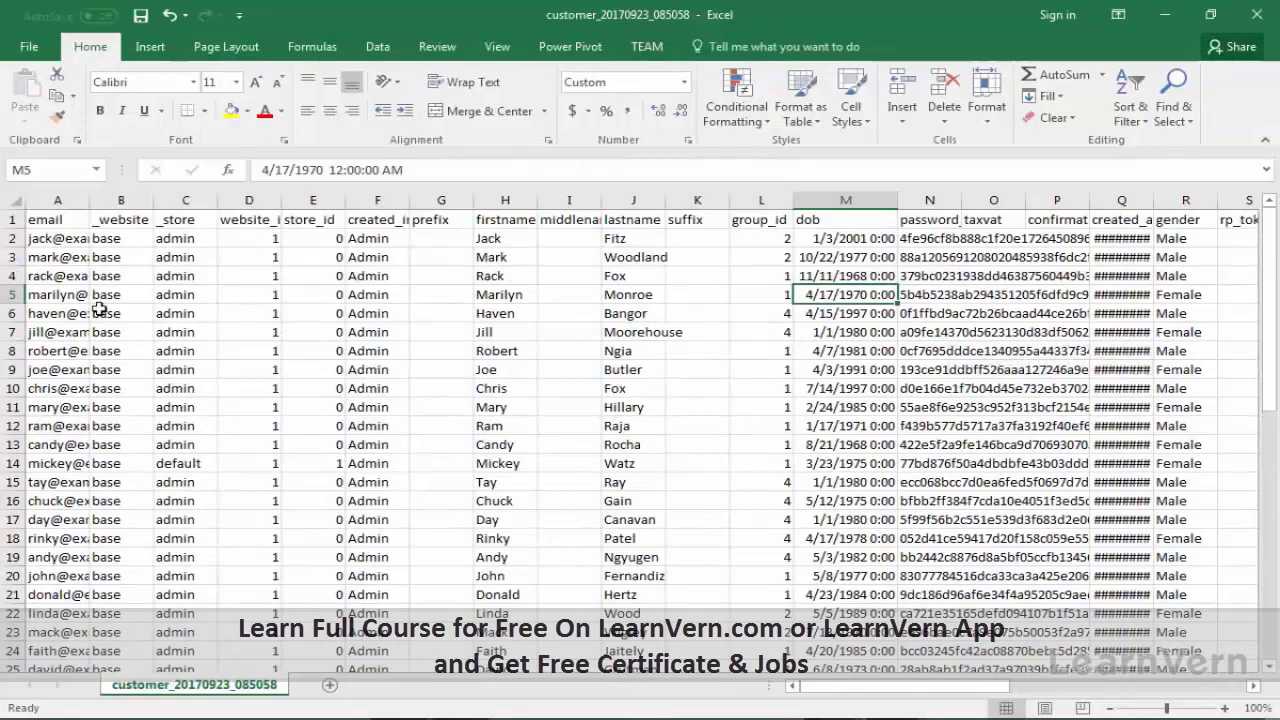
Step: Widen column A to show full emails and inspect the customer values along row 2
left_click_drag(91, 199, 140, 199)
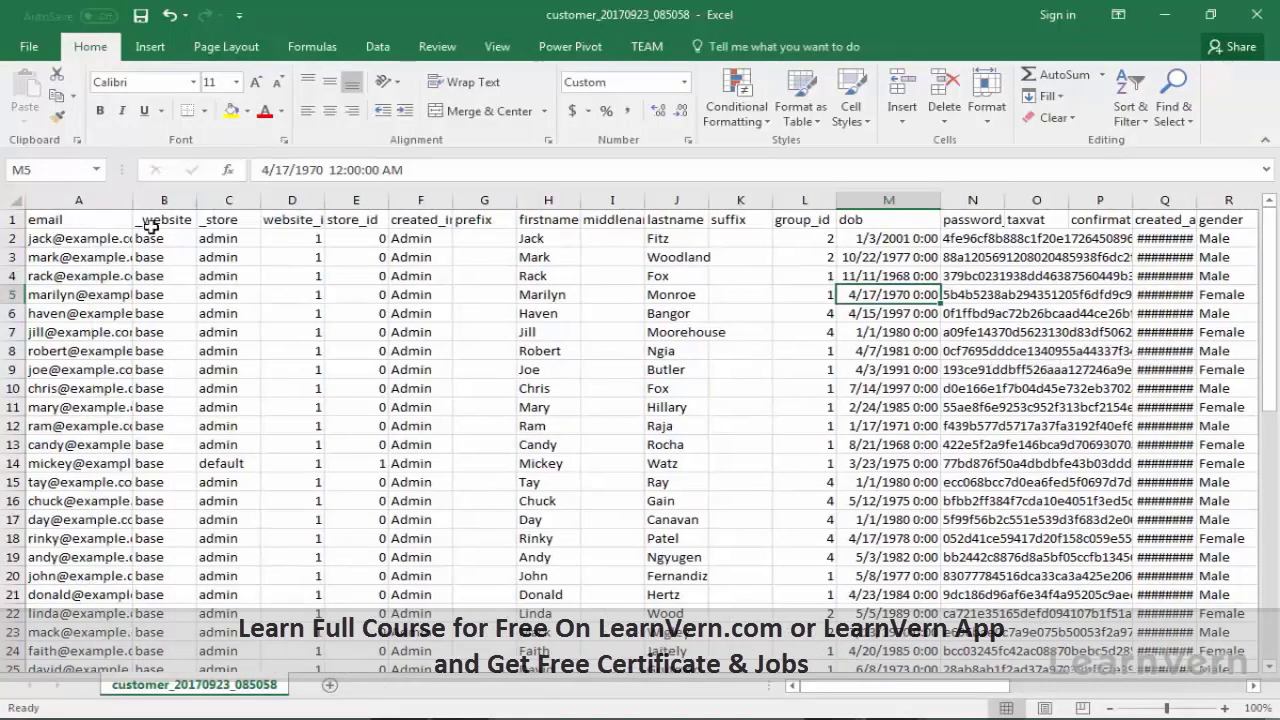
left_click(119, 238)
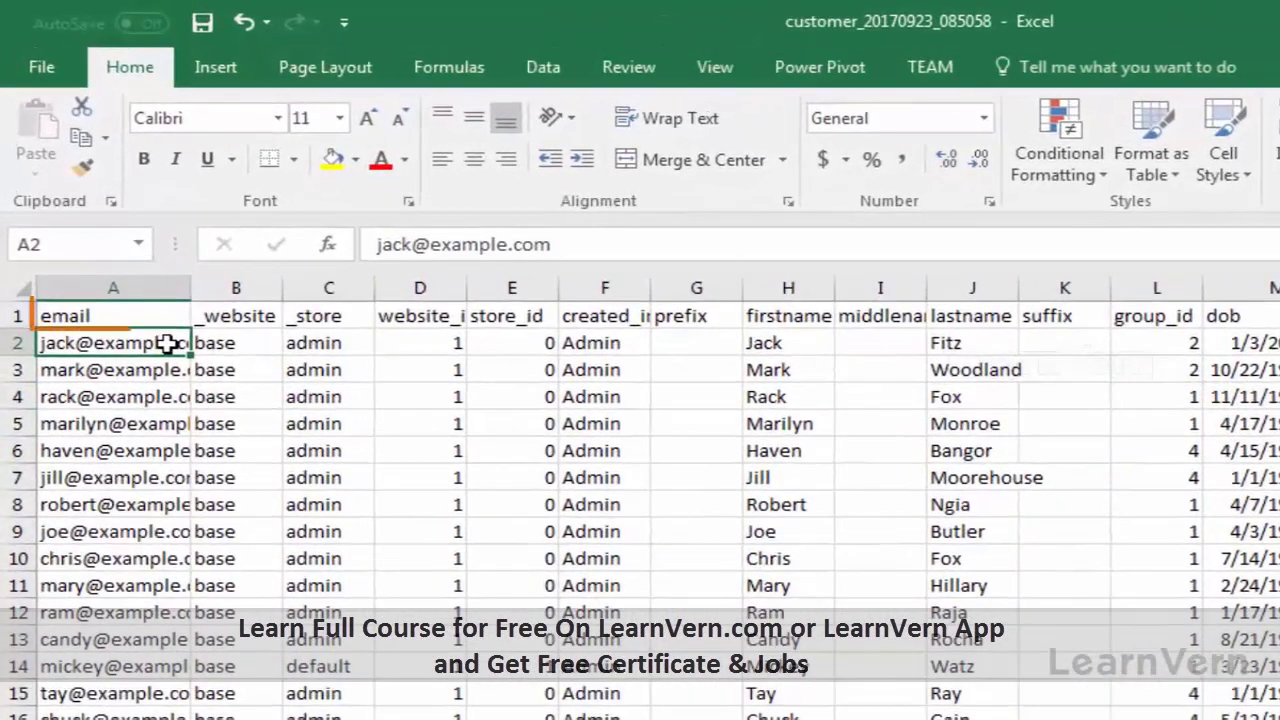
key("Right")
key("Right")
key("Right")
key("Right")
key("Right")
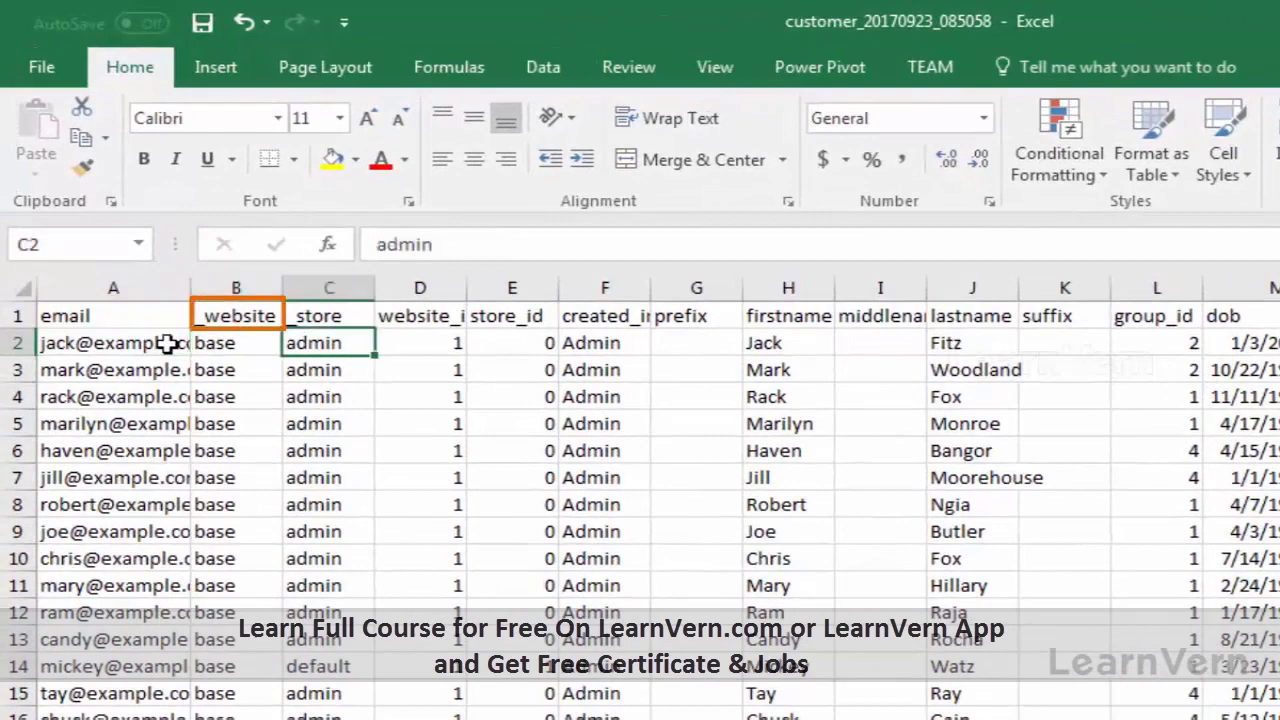
key("Right")
key("Right")
key("Right")
key("Right")
key("Right")
key("Right")
key("Right")
key("Right")
key("Right")
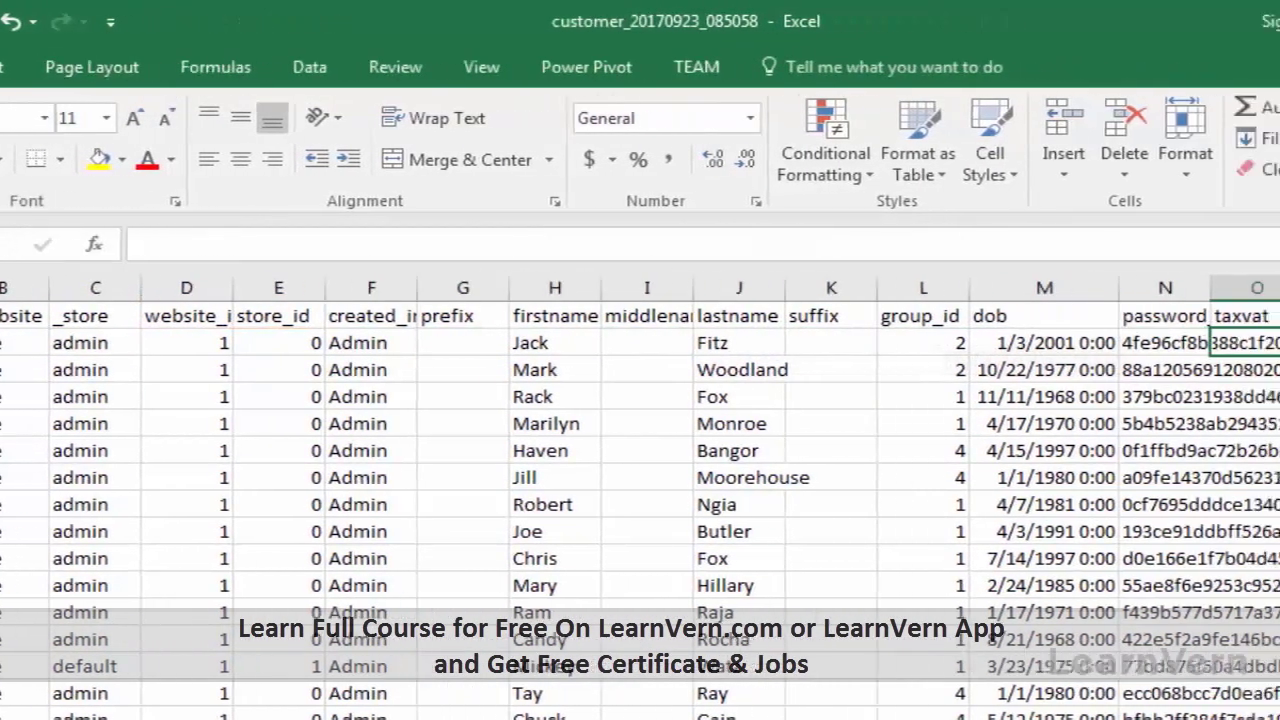
key("Up")
key("Left")
key("Down")
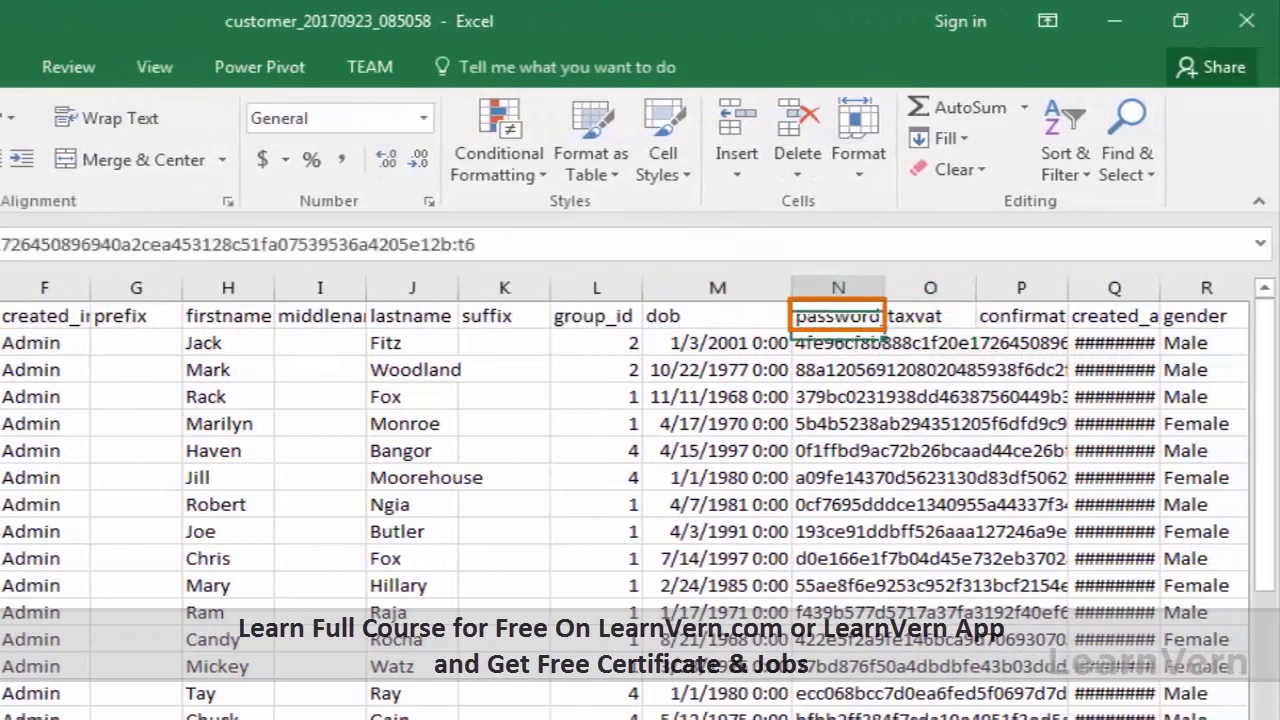
key("Down")
key("Down")
key("Down")
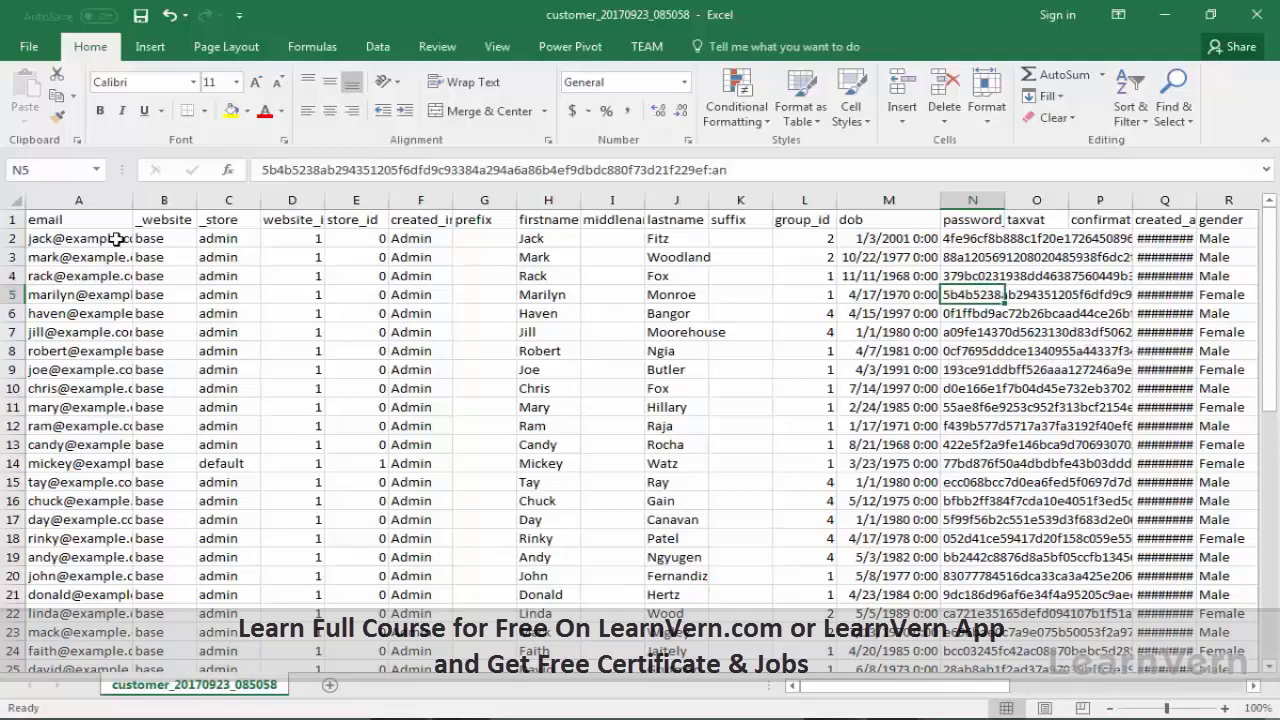
key("Up")
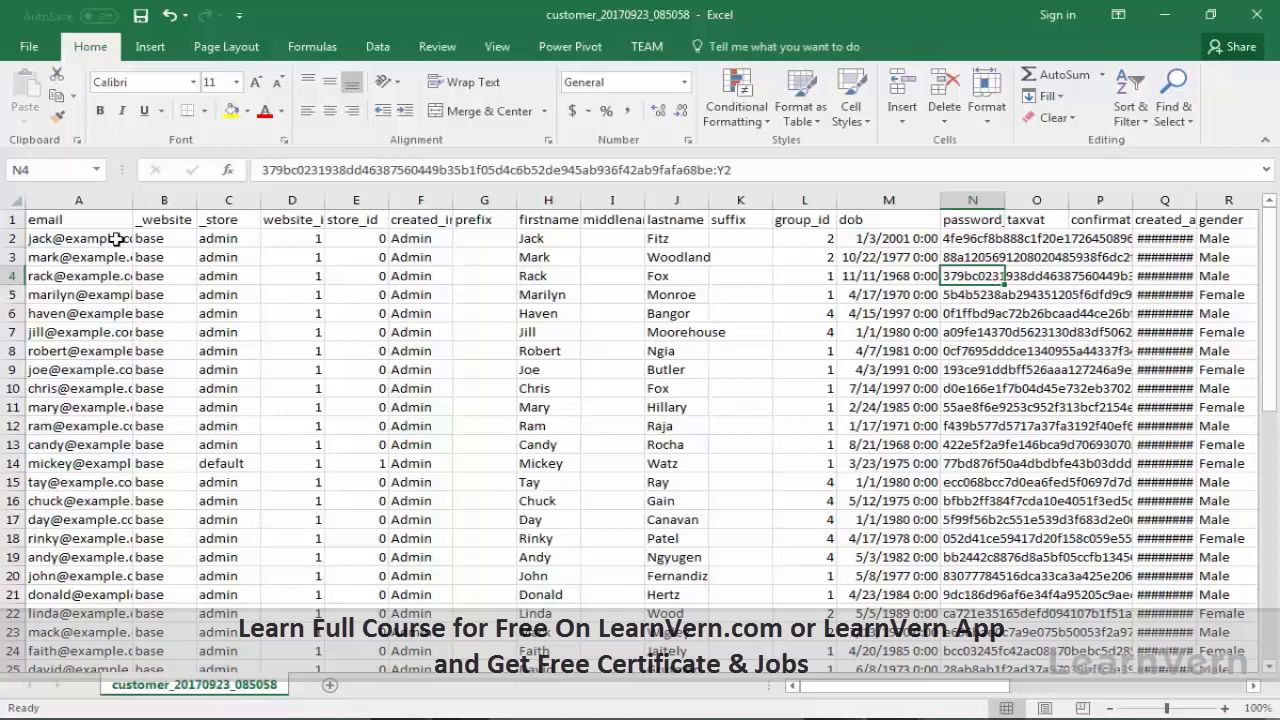
key("Up")
key("Up")
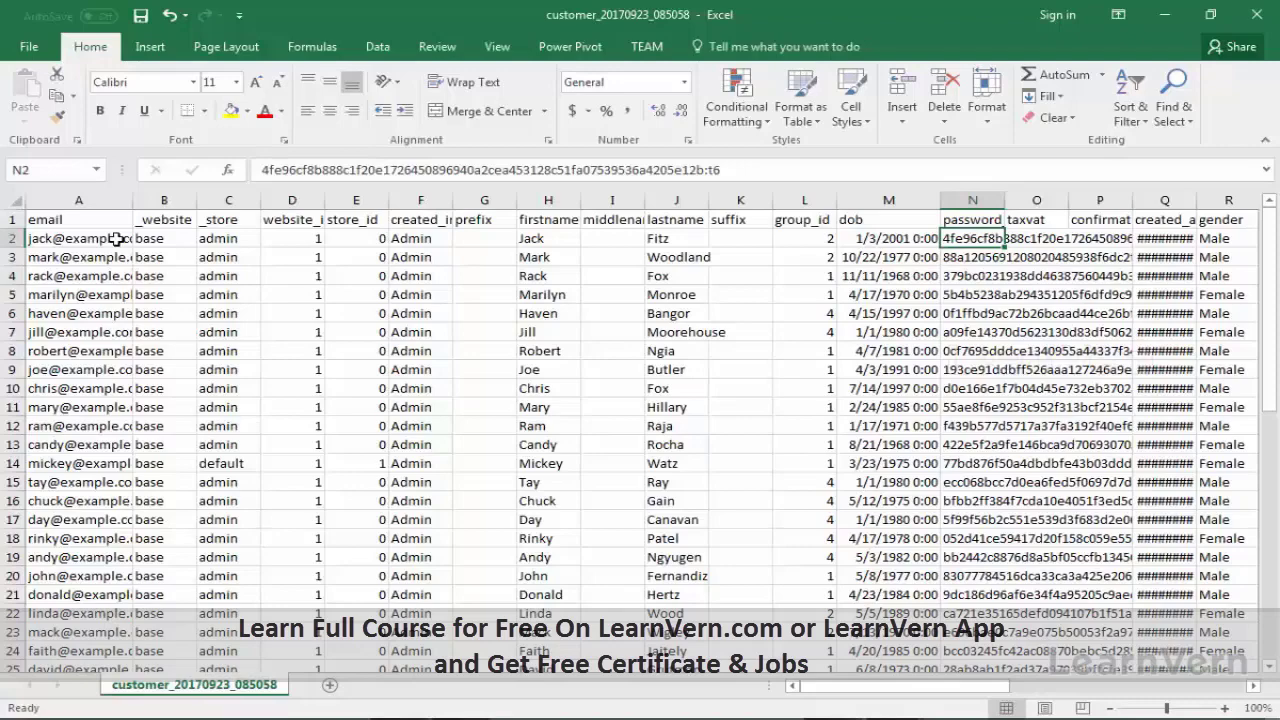
key("Right")
key("Right")
key("Right")
scroll(112, 414, "down", 14)
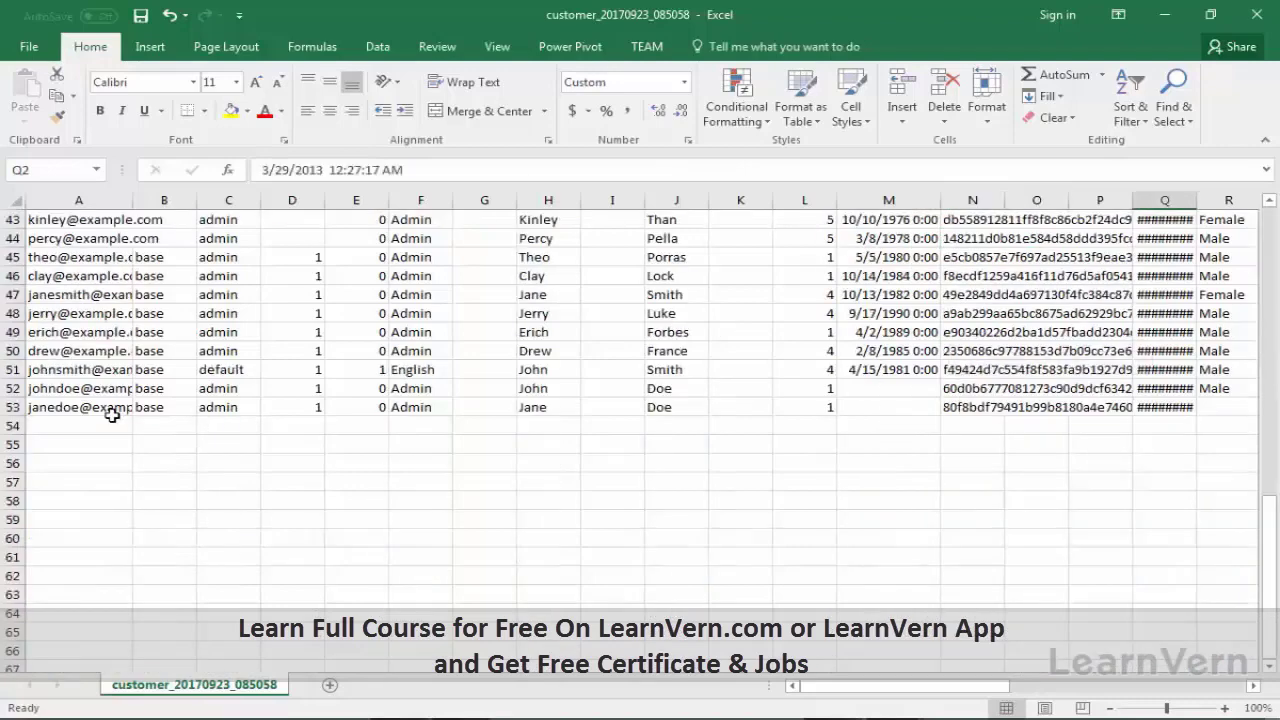
scroll(112, 414, "up", 3)
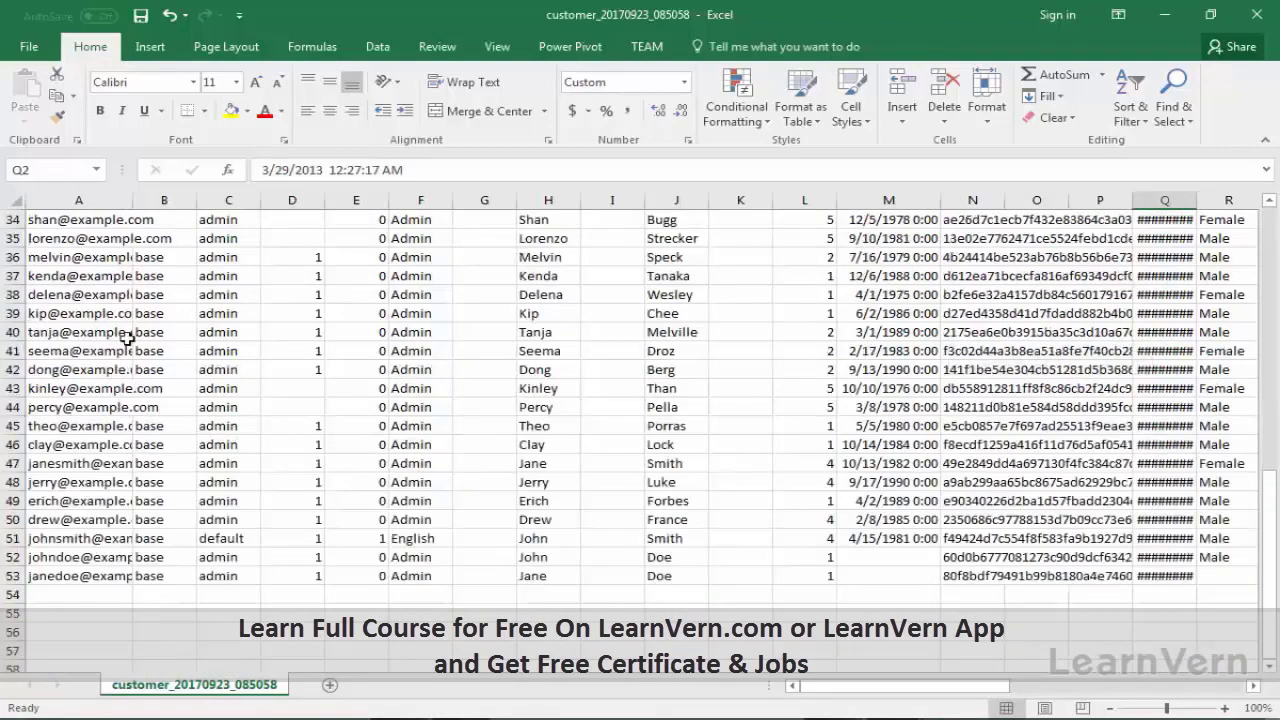
Step: Select the customer records in rows 34 to 53 across all columns and clear them
left_click(112, 261)
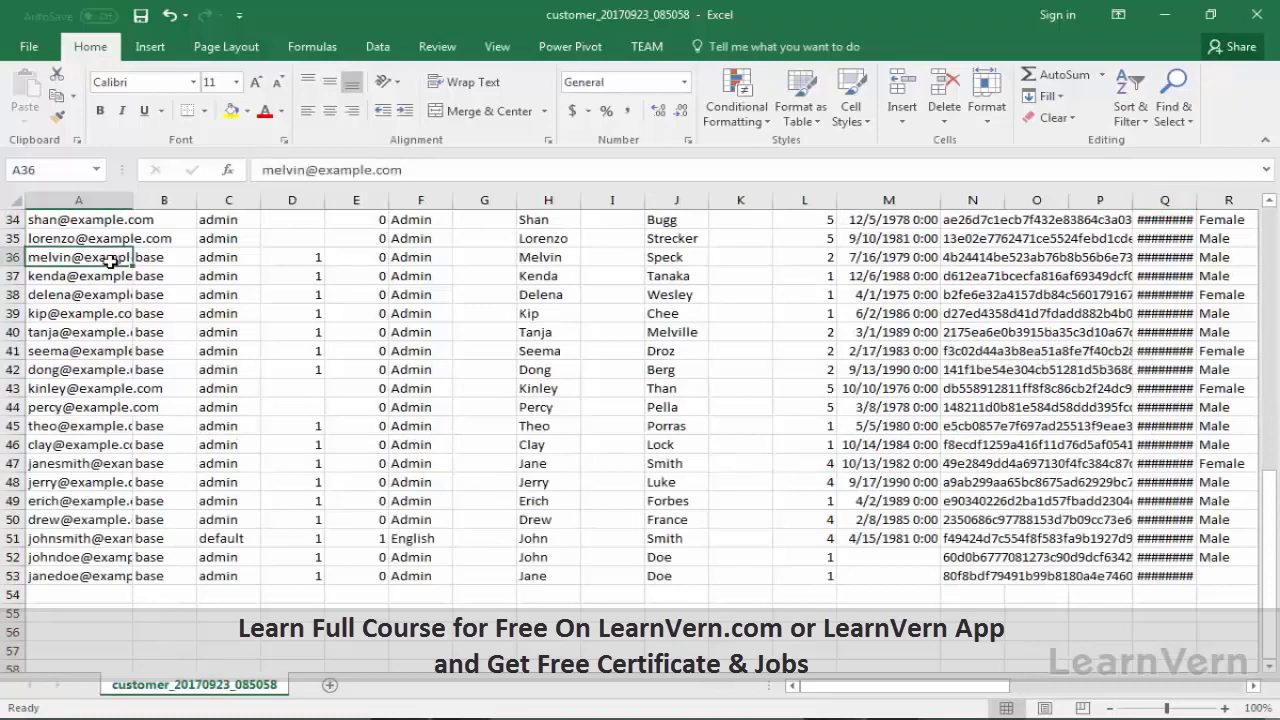
key("Up")
key("Up")
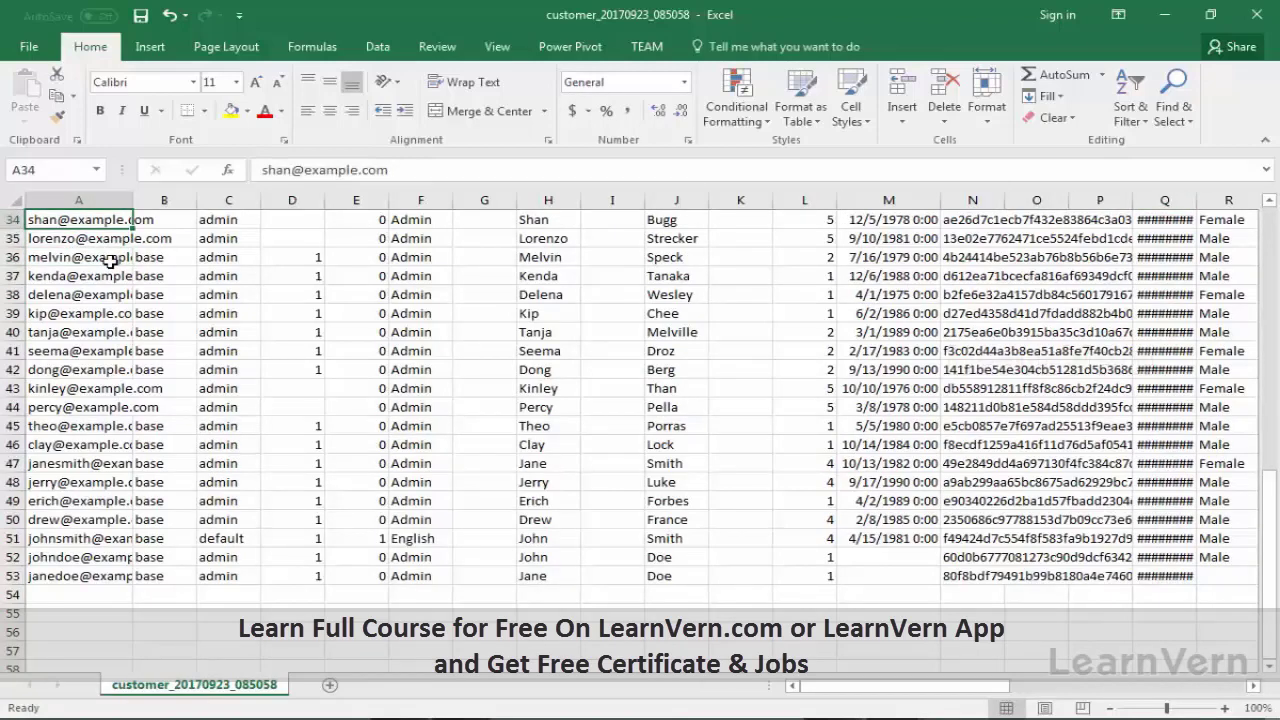
key("shift+Down")
key("shift+Down")
key("shift+Down")
key("shift+Down")
key("shift+Down")
key("shift+Down")
key("shift+Down")
key("shift+Down")
key("shift+Down")
key("shift+Down")
key("shift+Down")
key("shift+Down")
key("shift+Down")
key("shift+Down")
key("shift+Down")
key("shift+Down")
key("shift+Down")
key("shift+Down")
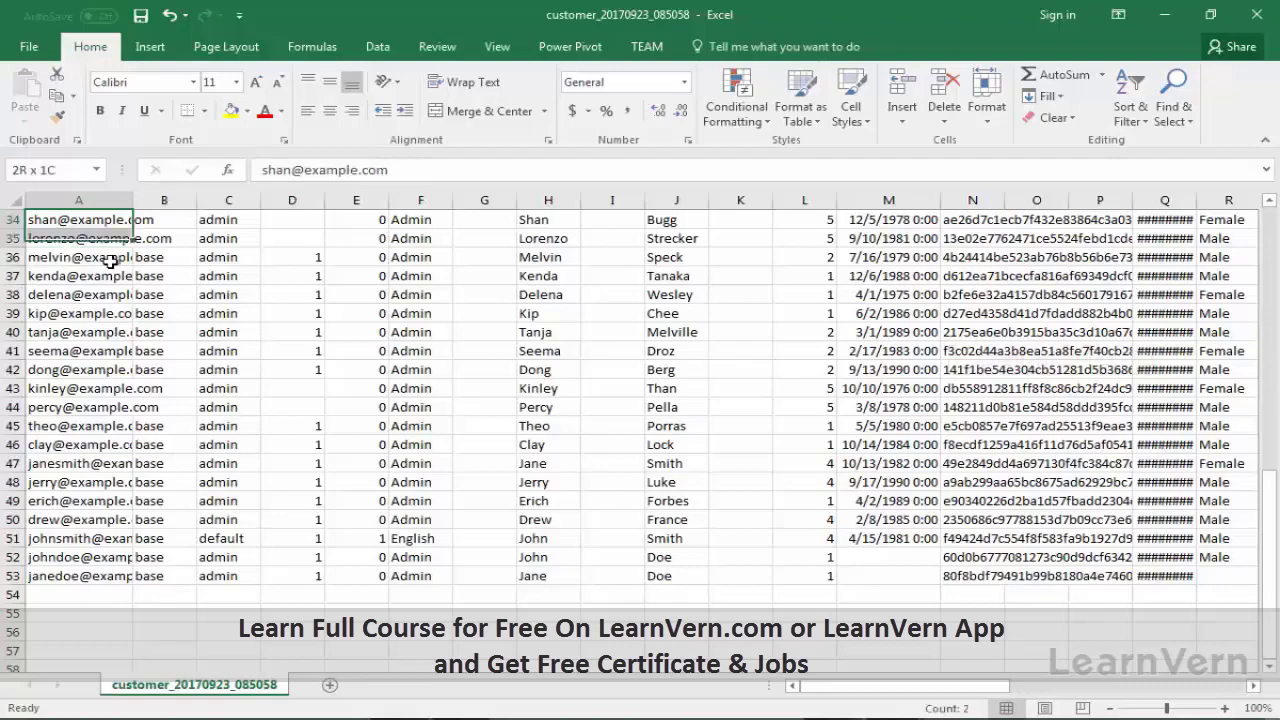
key("shift+Down")
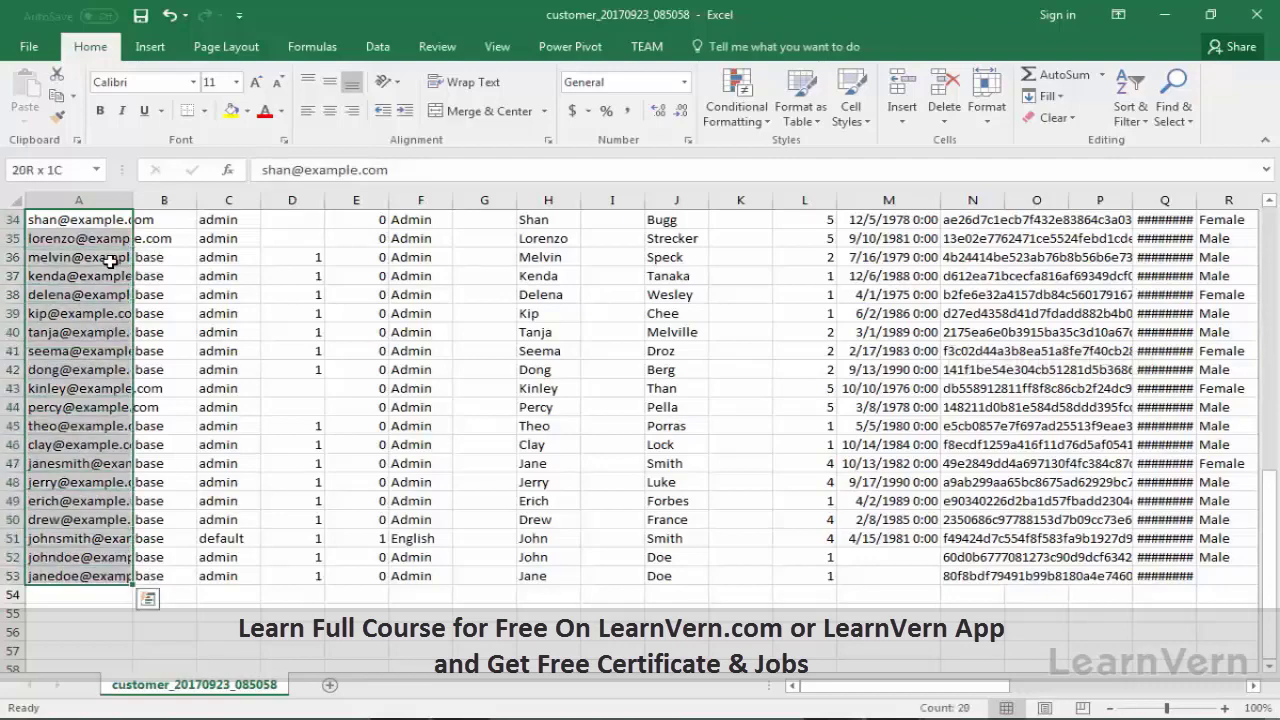
key("shift+Right")
key("shift+Right")
key("shift+Right")
key("shift+Right")
key("shift+Right")
key("shift+Right")
key("shift+Right")
key("shift+Right")
key("shift+Right")
key("shift+Right")
key("shift+Right")
key("shift+Right")
key("shift+Right")
key("shift+Right")
key("shift+Right")
key("shift+Right")
key("shift+Right")
key("shift+Right")
key("shift+Right")
key("shift+Right")
key("shift+Right")
key("shift+Right")
key("shift+Right")
key("shift+Right")
key("shift+Right")
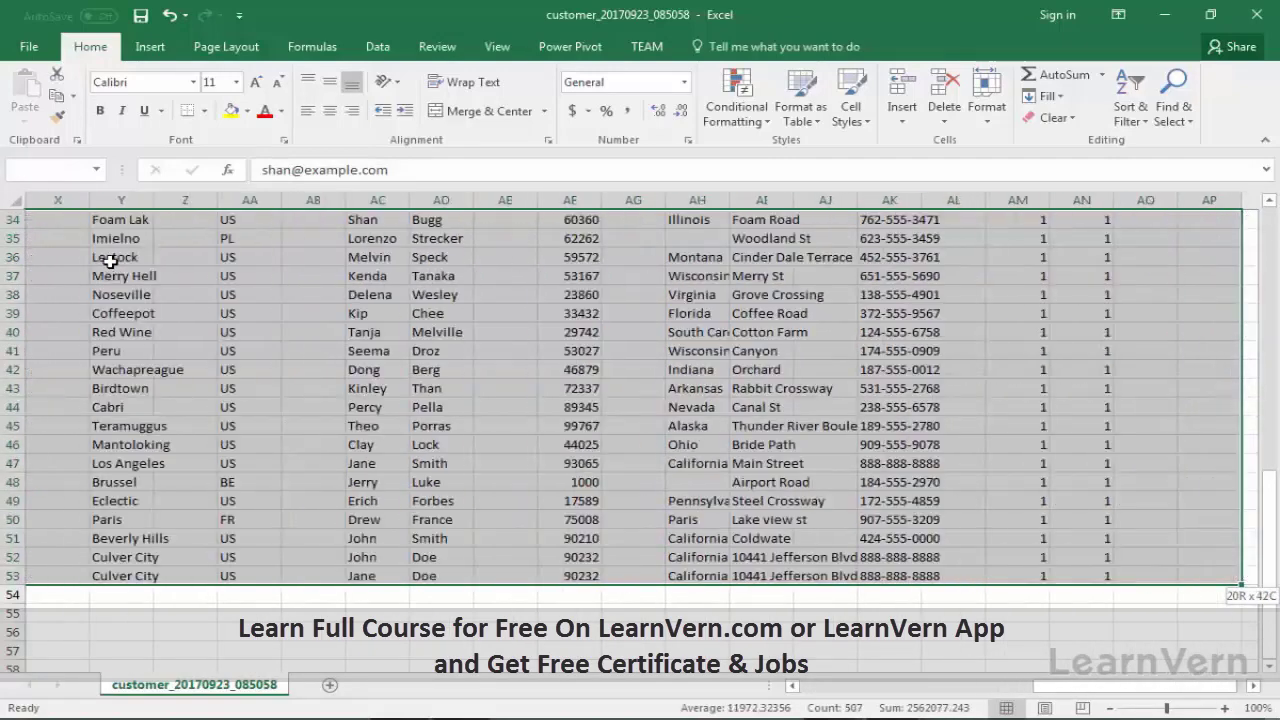
key("Delete")
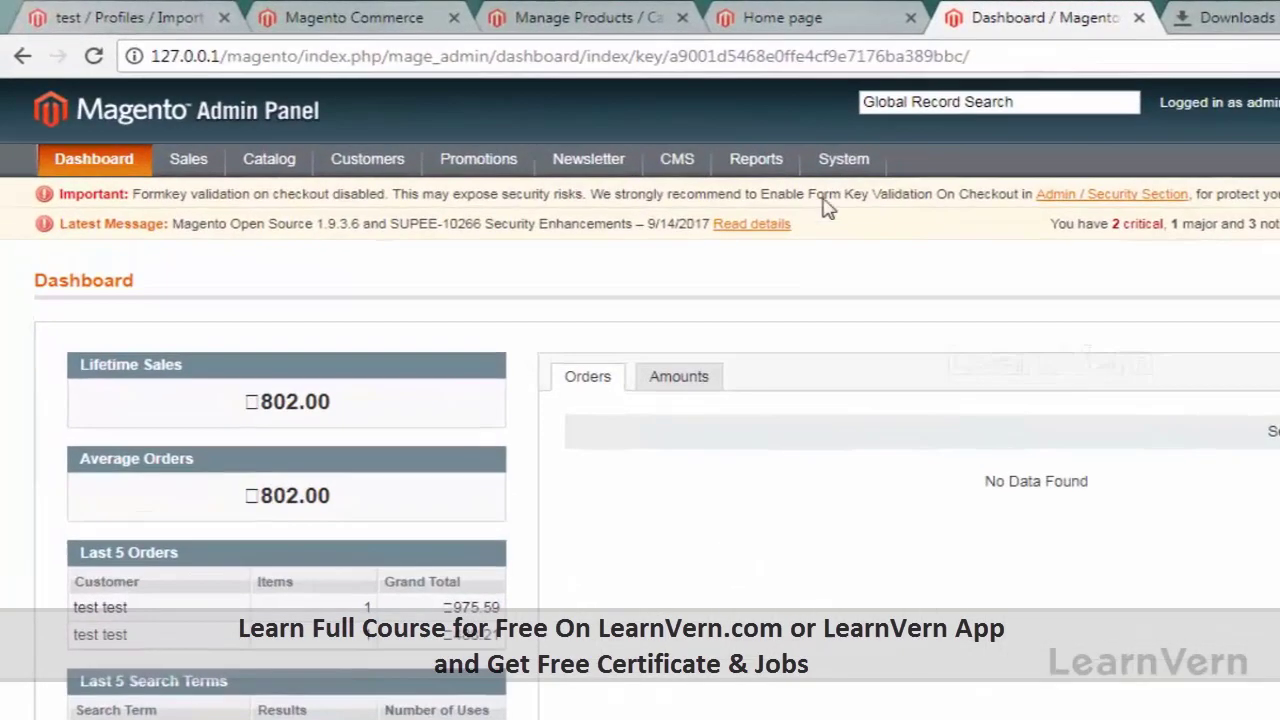
Step: Open the Import page and set Entity Type to Customers with Append Complex Data behavior
mouse_move(866, 162)
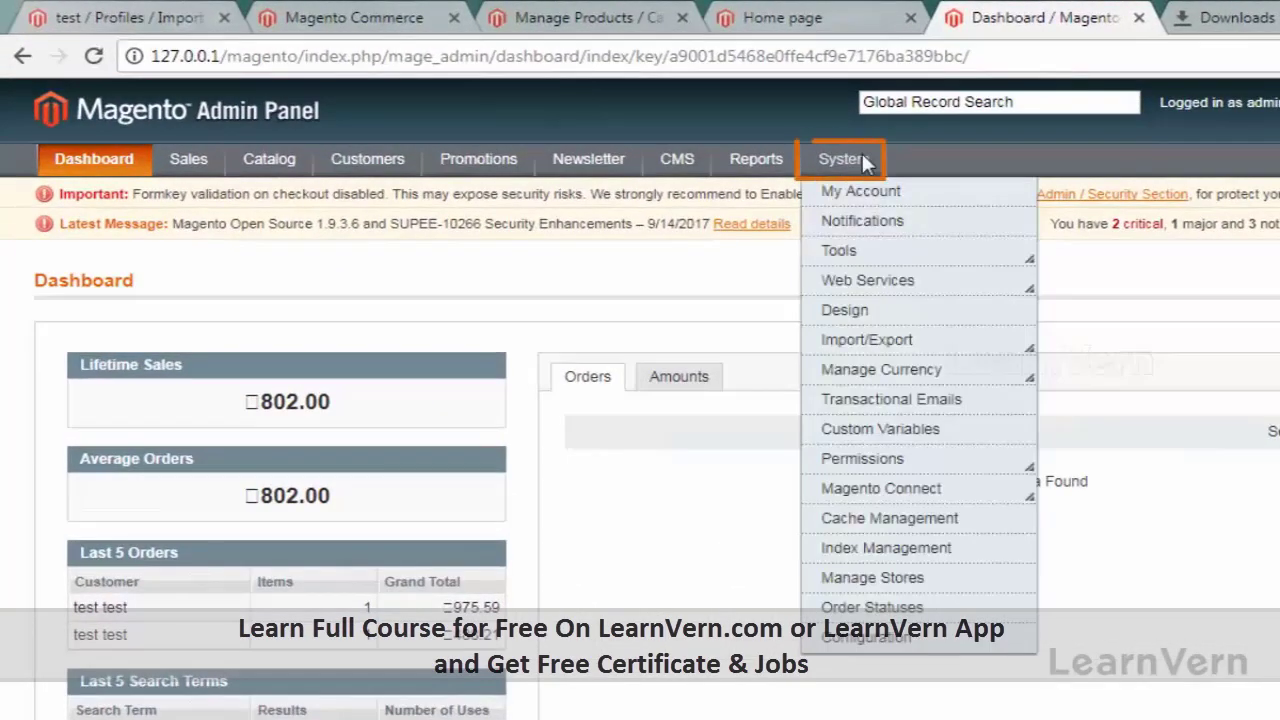
mouse_move(845, 346)
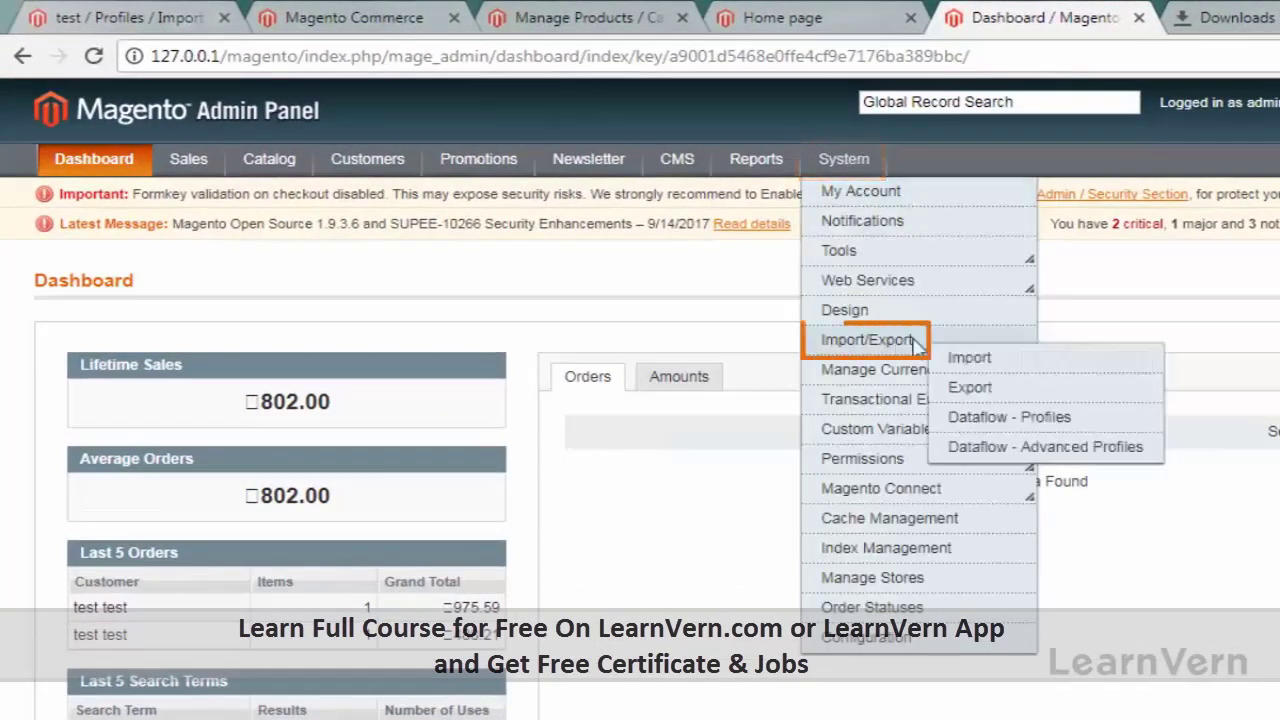
left_click(975, 359)
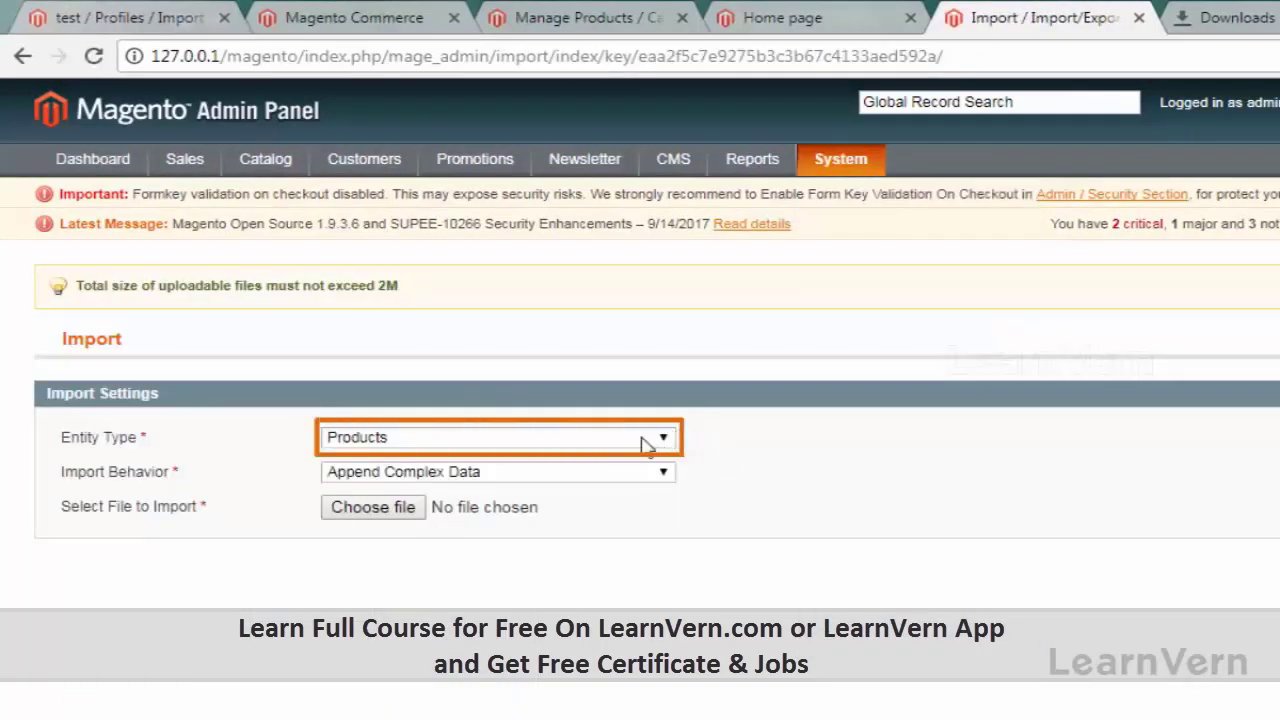
left_click(663, 437)
left_click(648, 474)
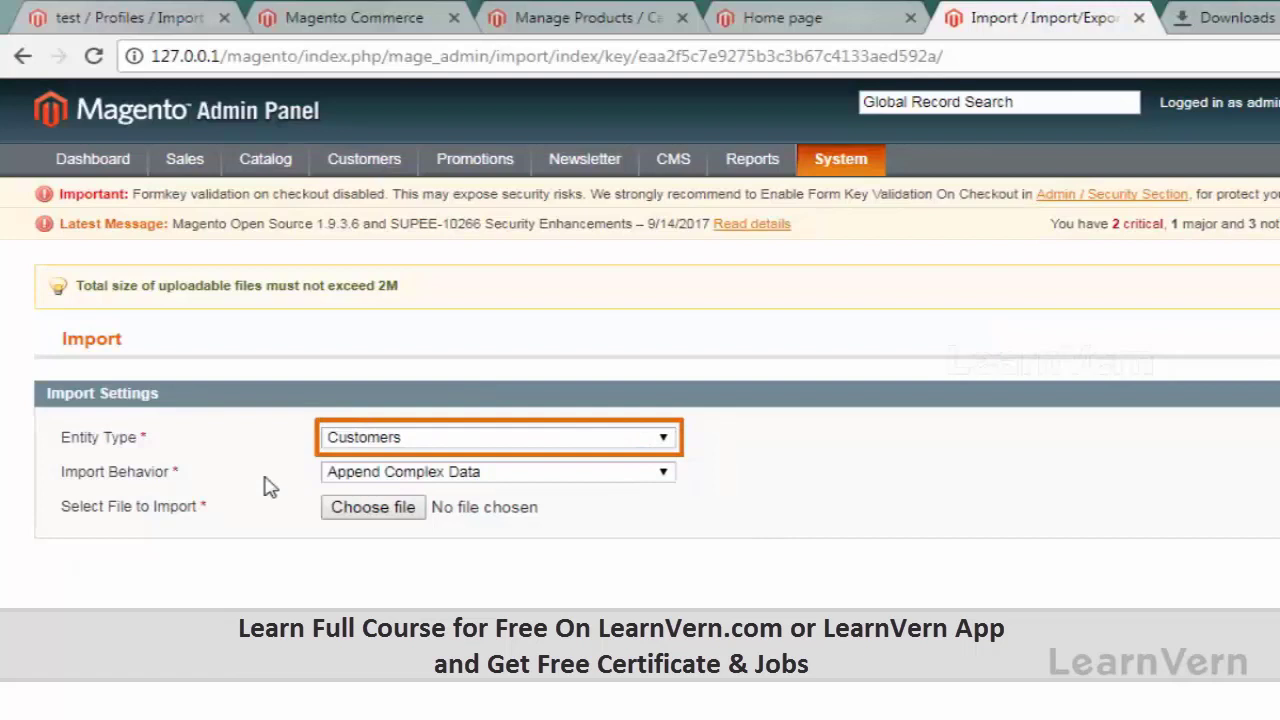
left_click(452, 472)
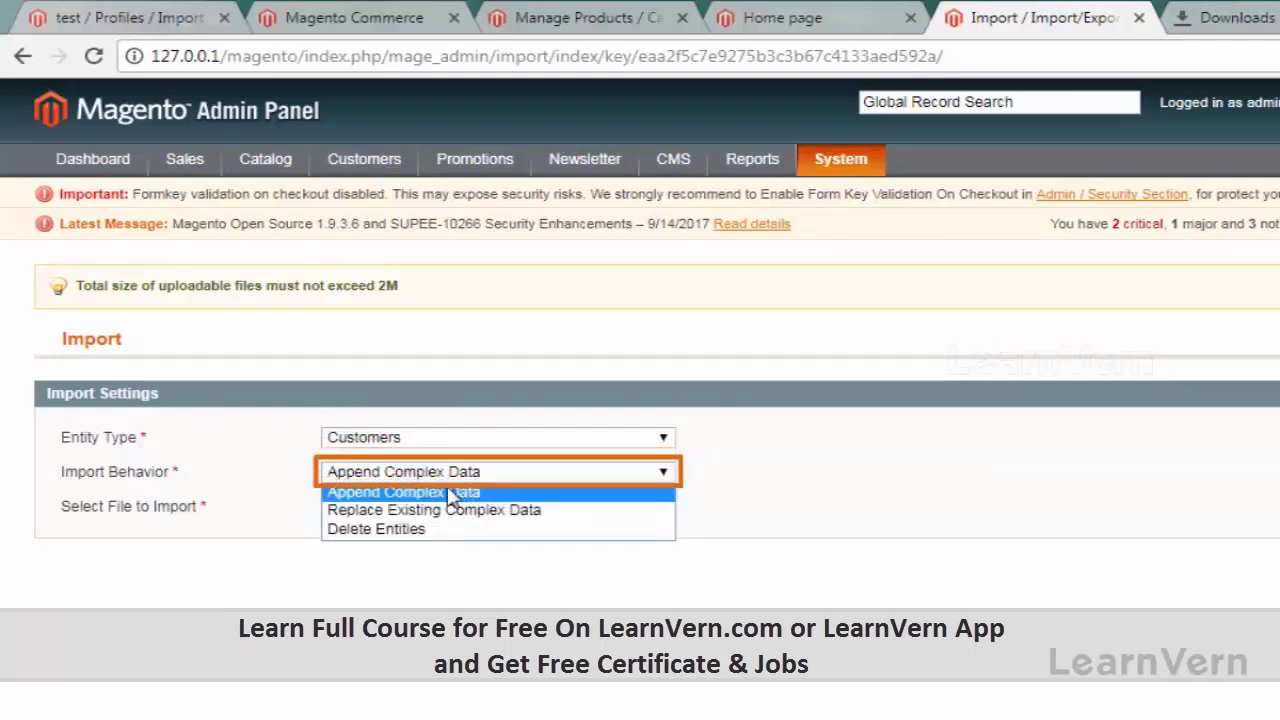
left_click(453, 494)
Step: Attach the customer_20170923_085058 CSV file as the import file
key("Tab")
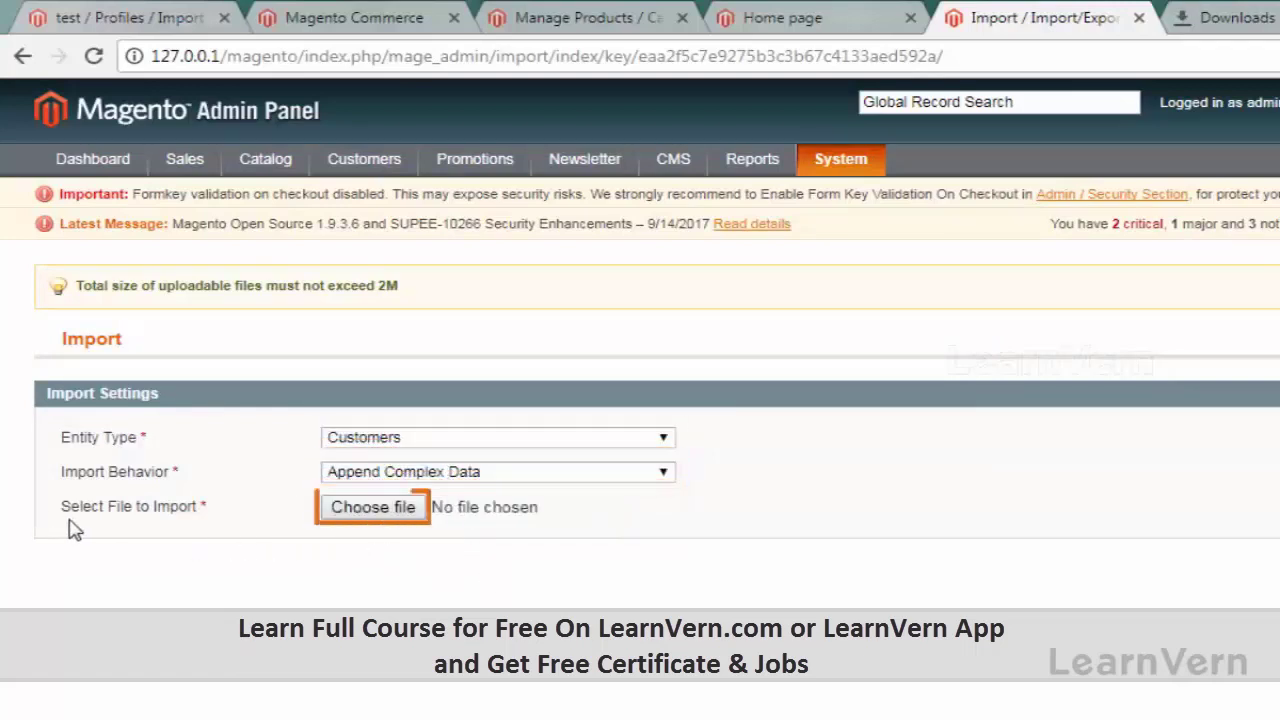
left_click(418, 507)
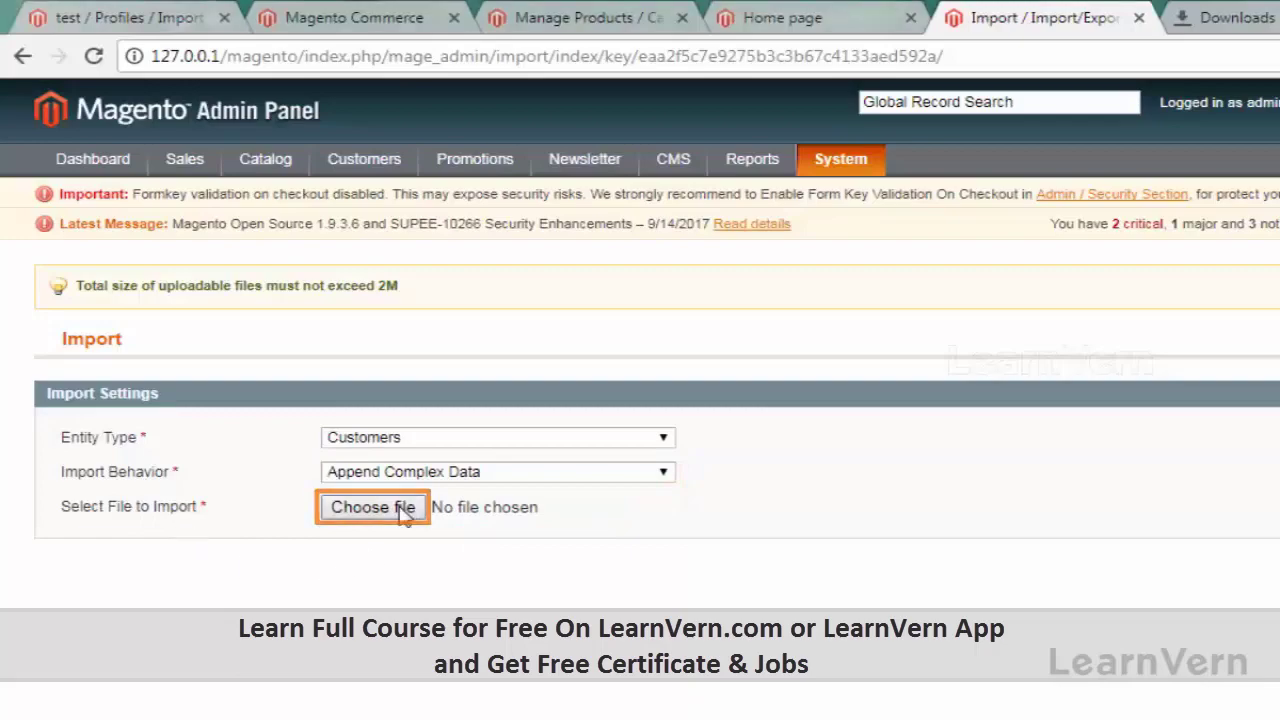
left_click(872, 370)
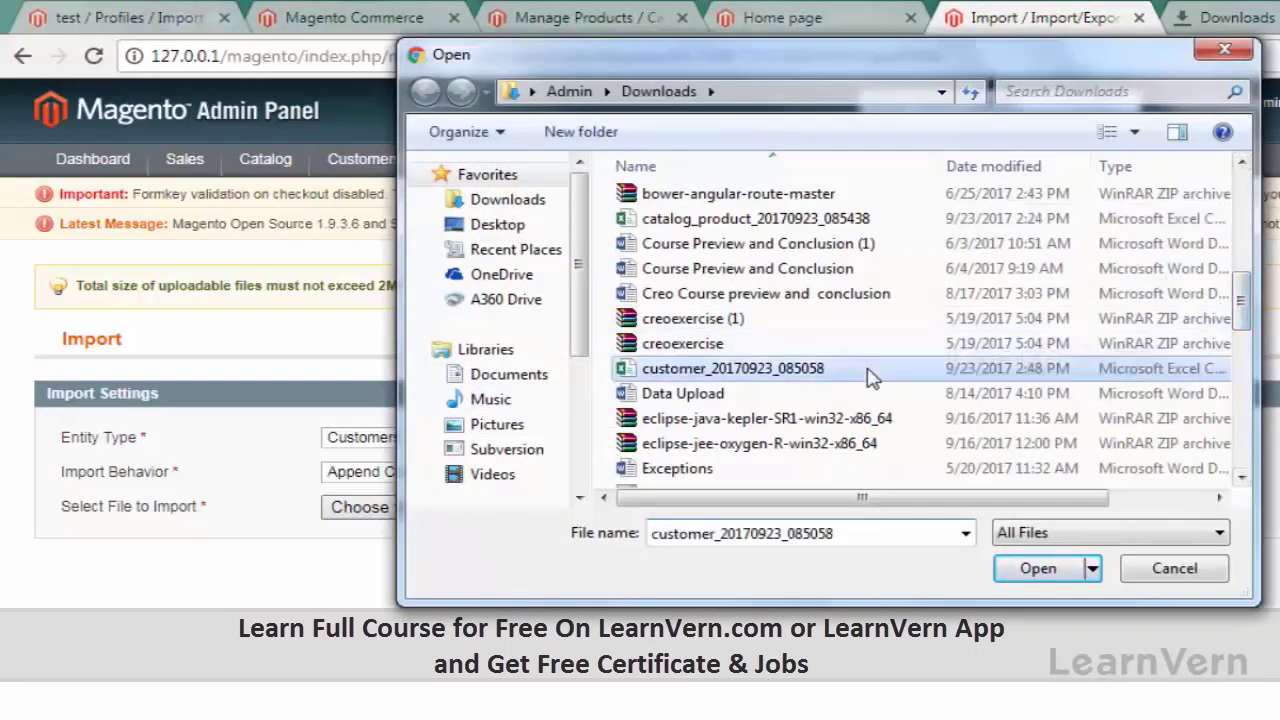
left_click(1030, 569)
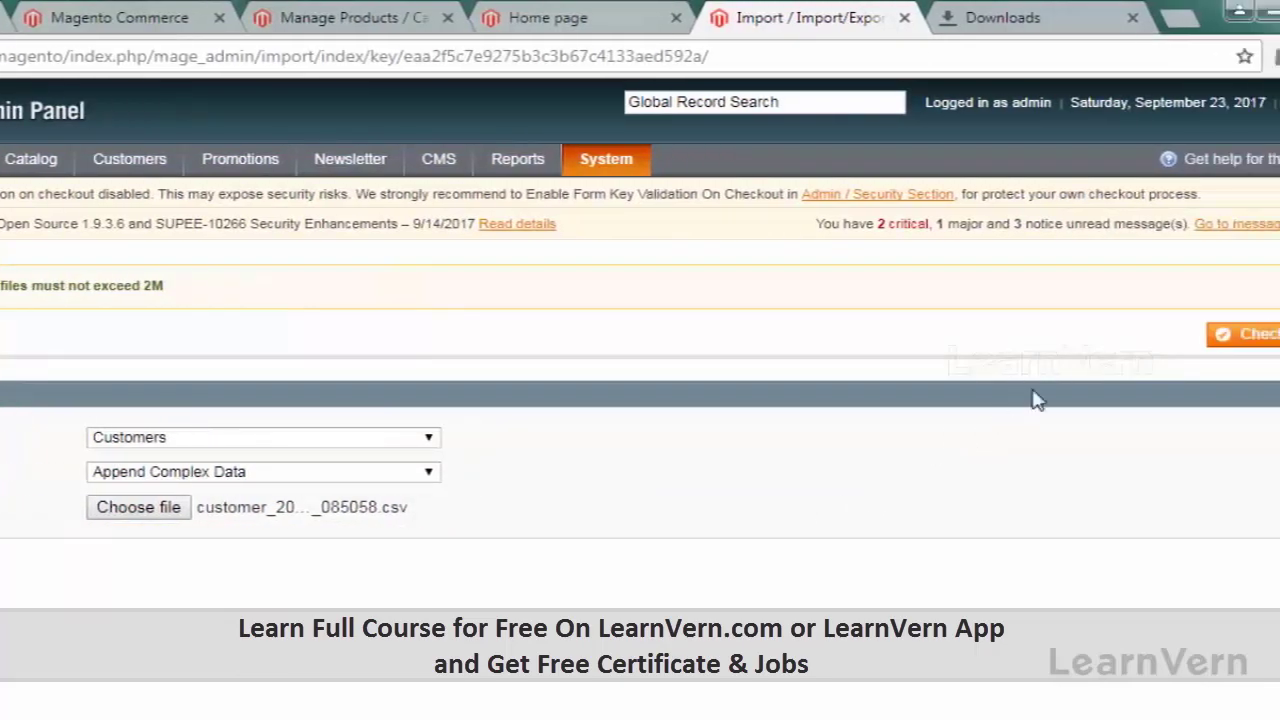
Step: Run Check Data on the customer file, which flags 12 invalid rows out of 52
left_click(1260, 338)
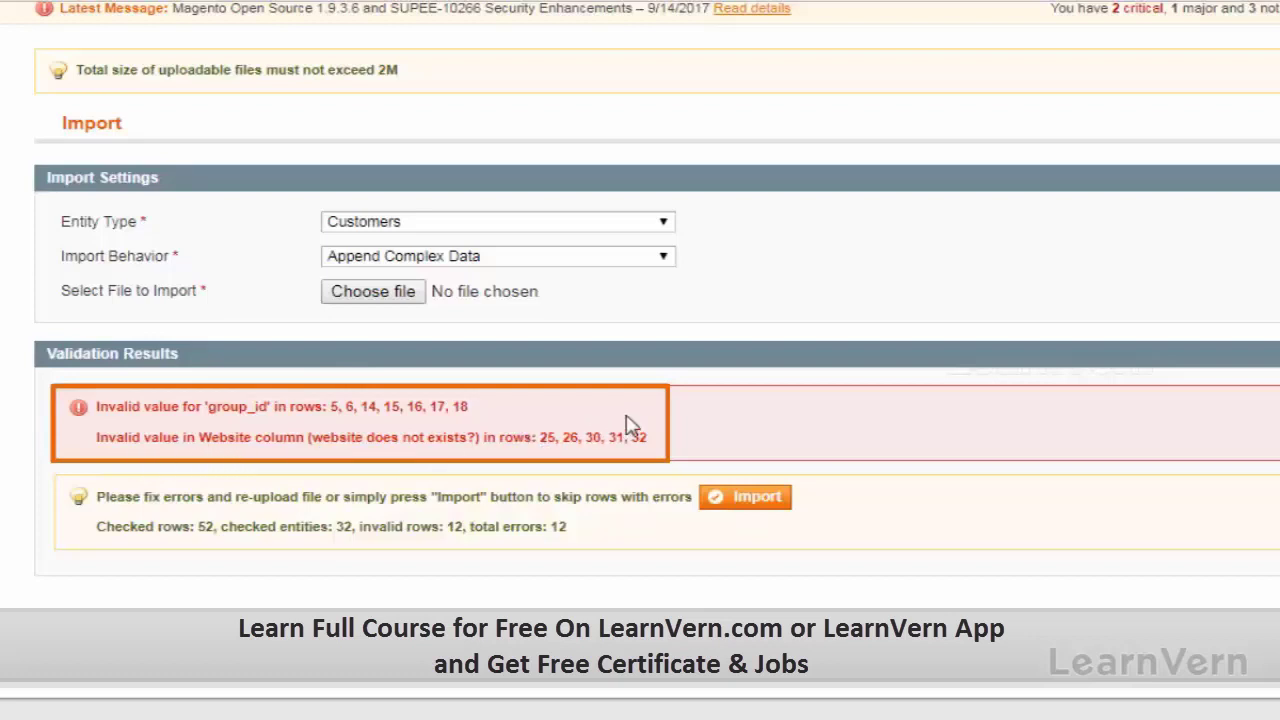
key("alt+Tab")
scroll(277, 477, "up", 8)
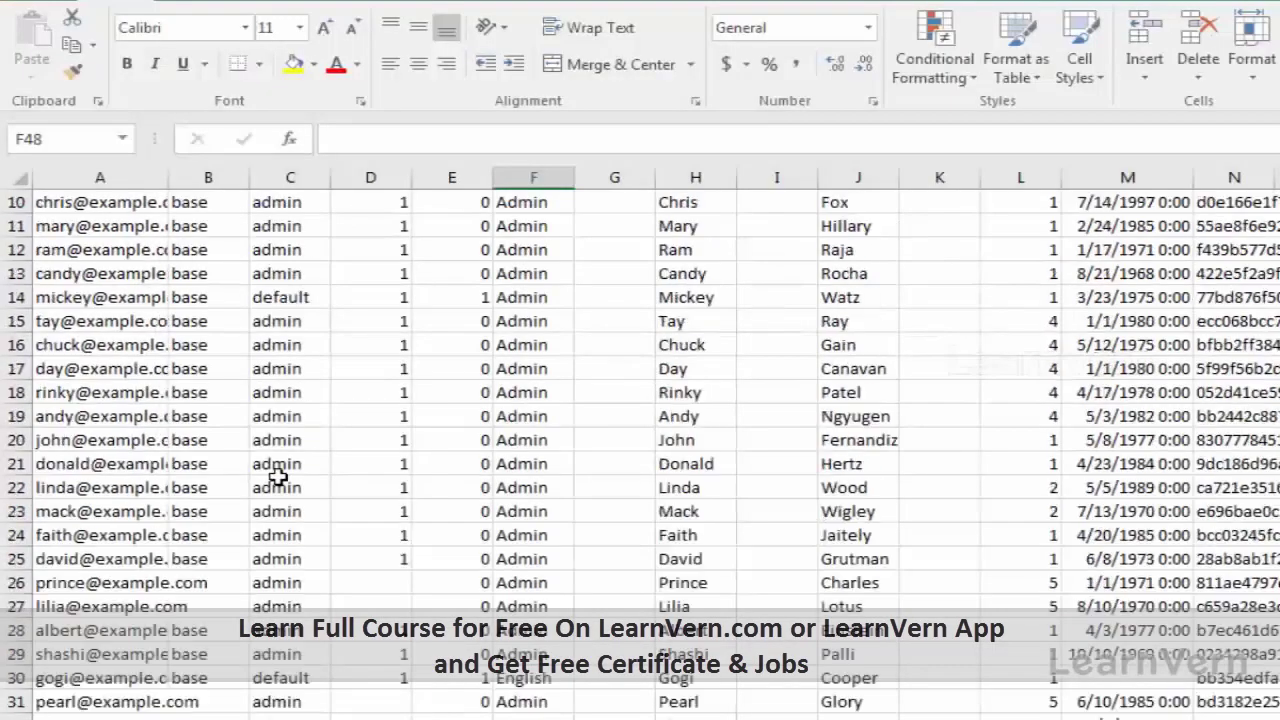
scroll(293, 541, "down", 2)
scroll(369, 455, "up", 3)
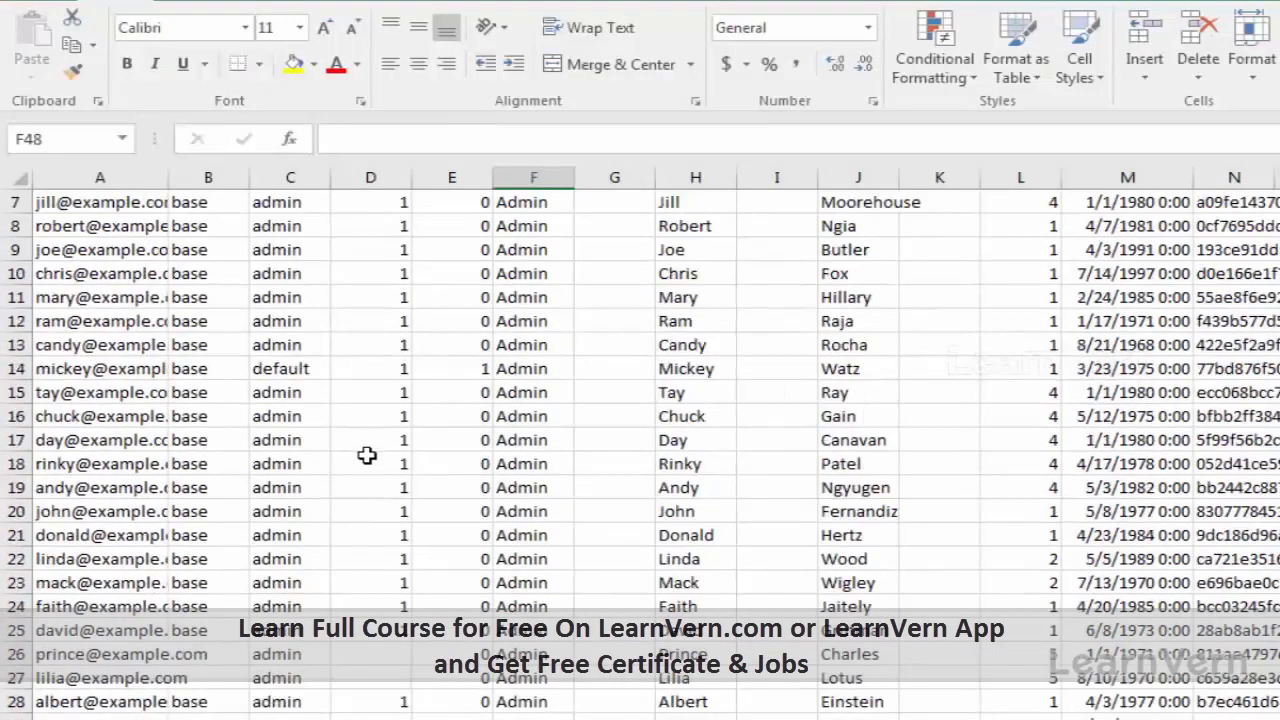
scroll(371, 457, "up", 2)
scroll(371, 457, "down", 4)
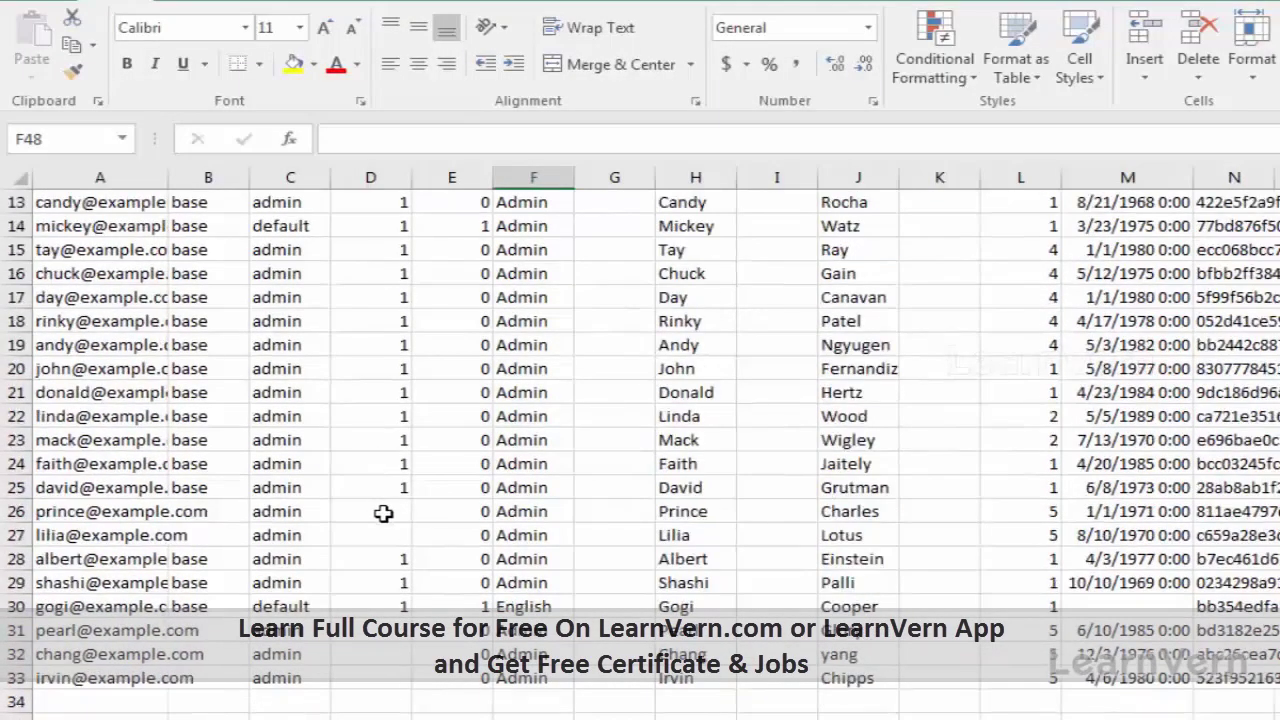
left_click(383, 516)
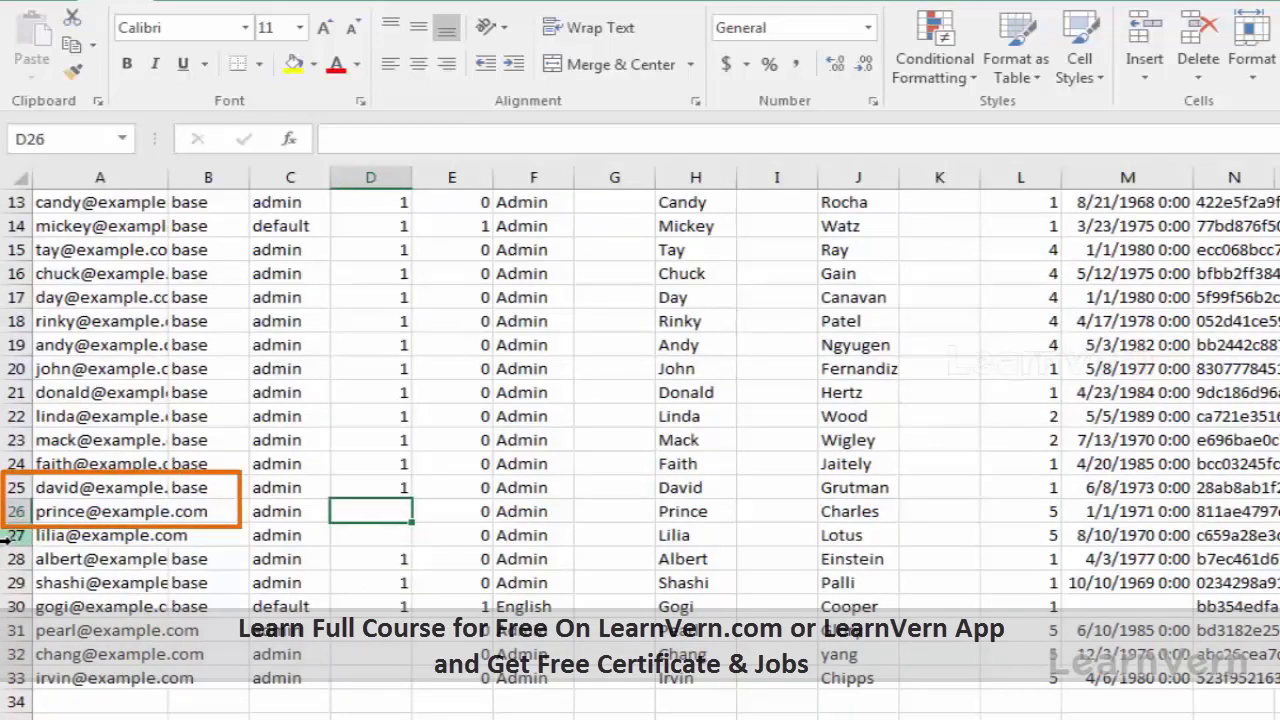
key("alt+Tab")
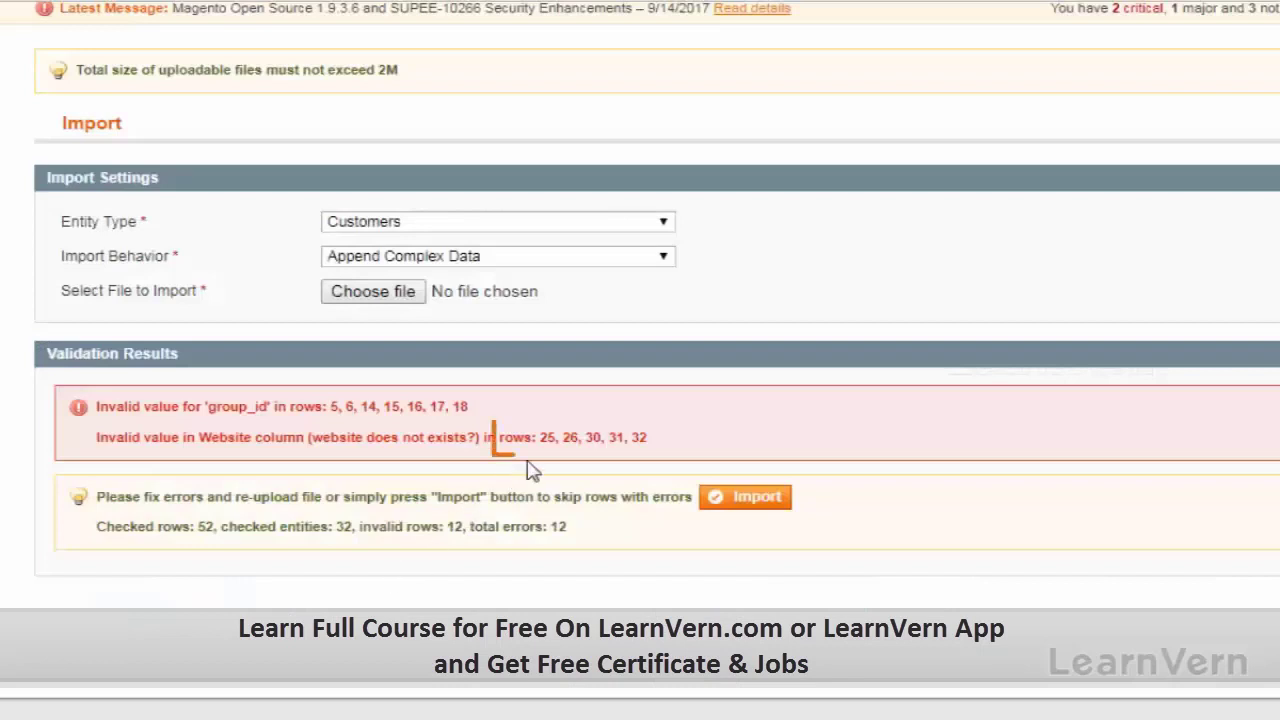
left_click_drag(538, 442, 665, 443)
left_click(864, 626)
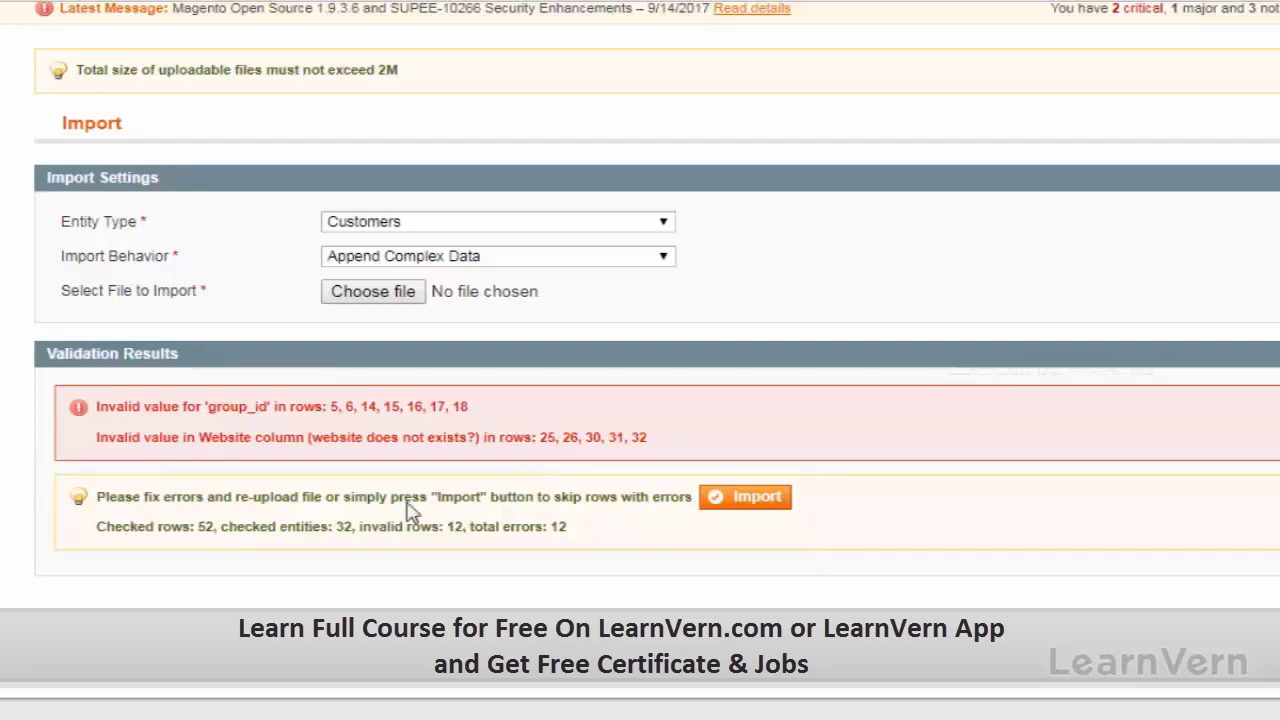
key("alt+Tab")
scroll(410, 395, "up", 4)
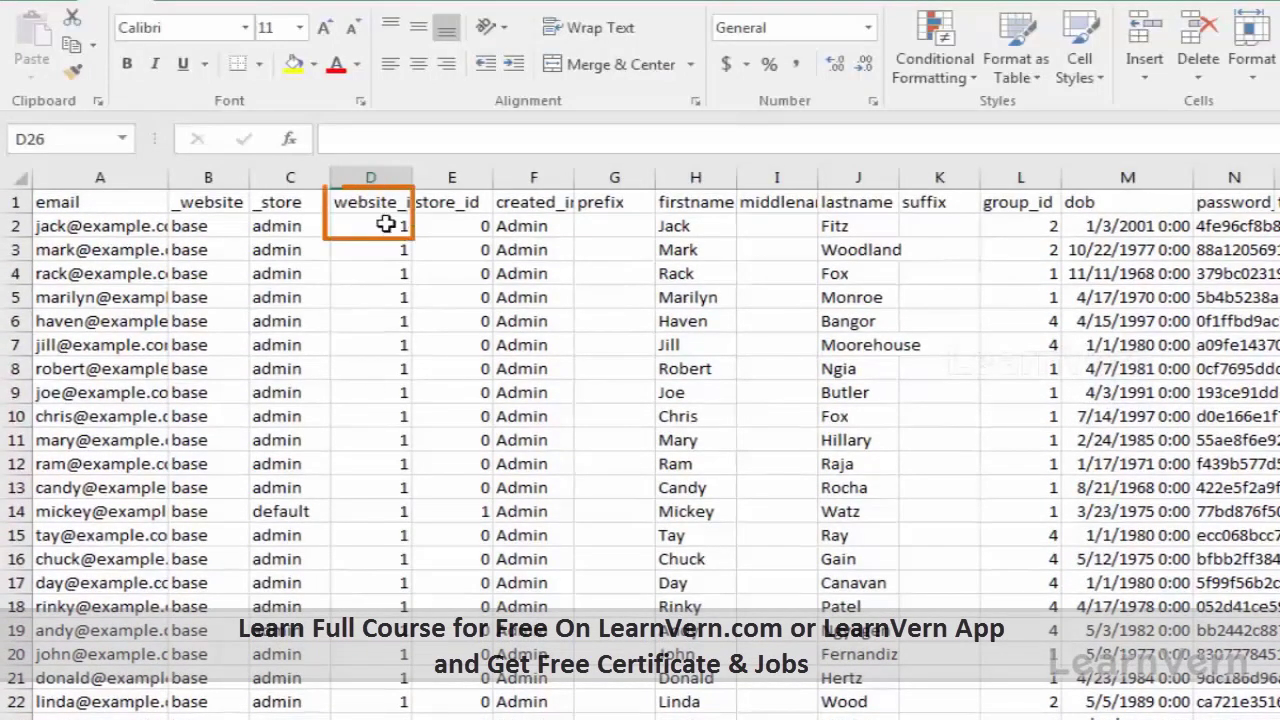
left_click(386, 225)
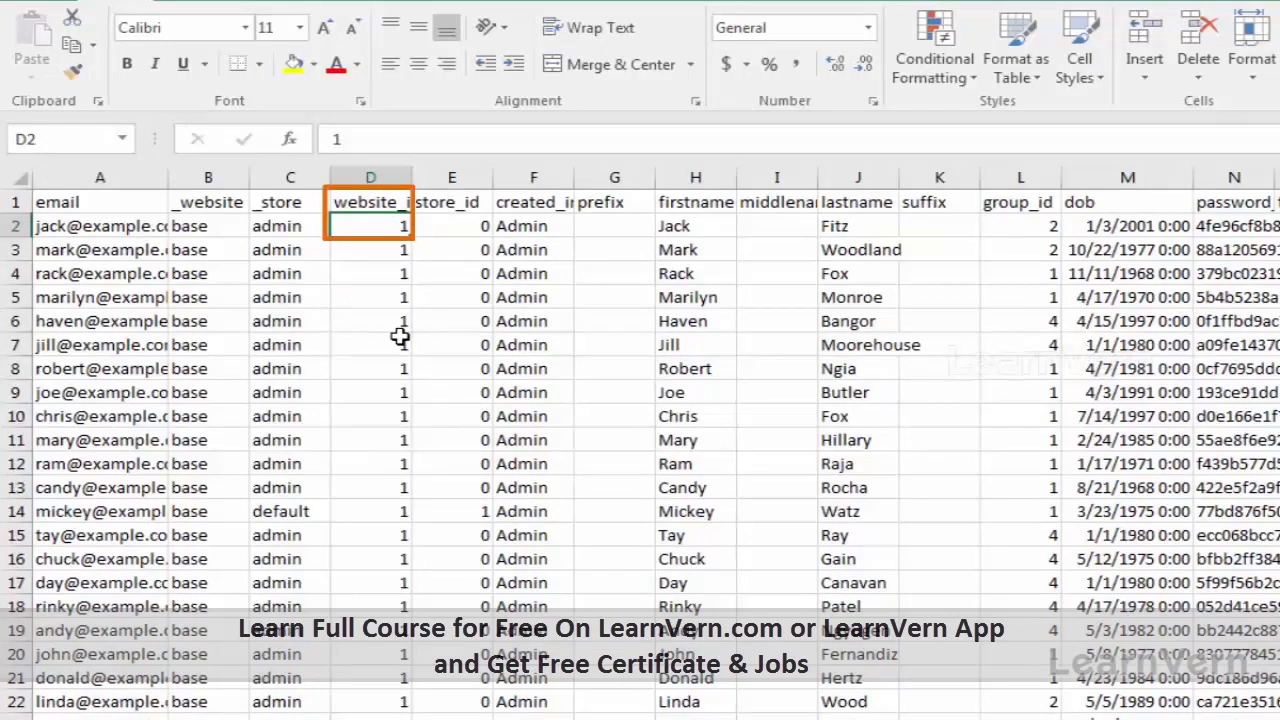
key("alt+Tab")
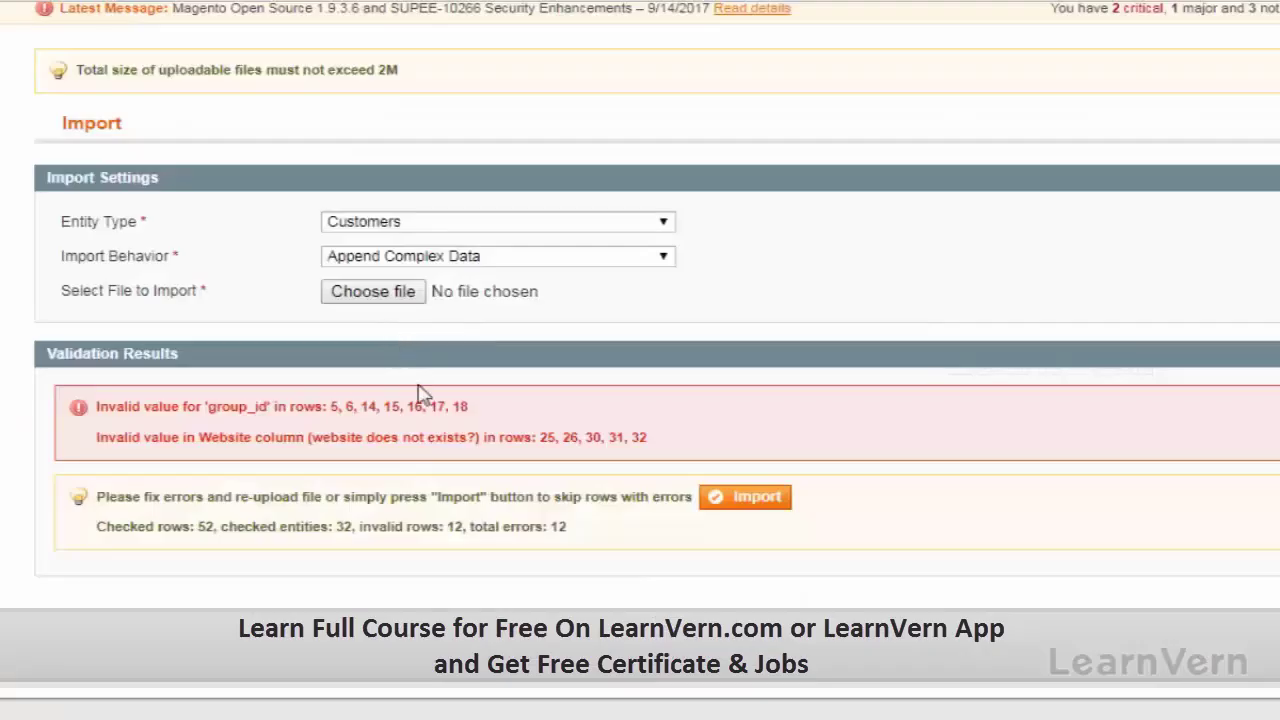
key("alt+Tab")
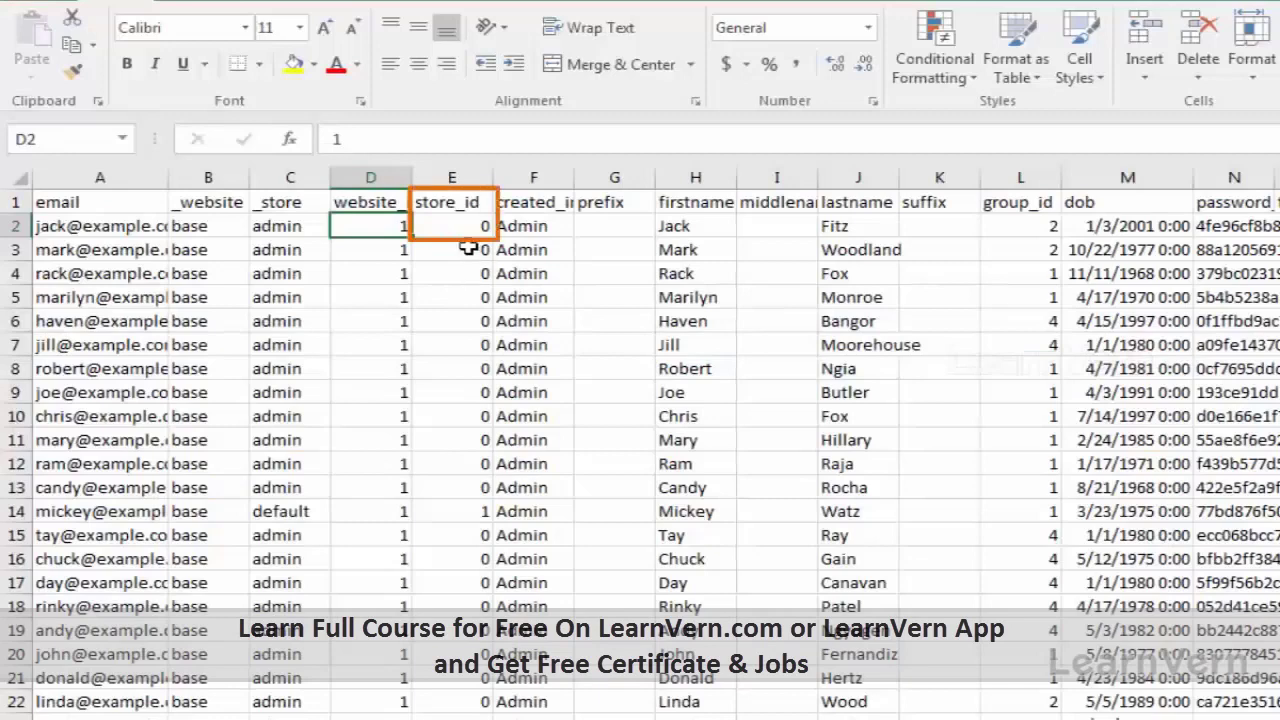
left_click(477, 394)
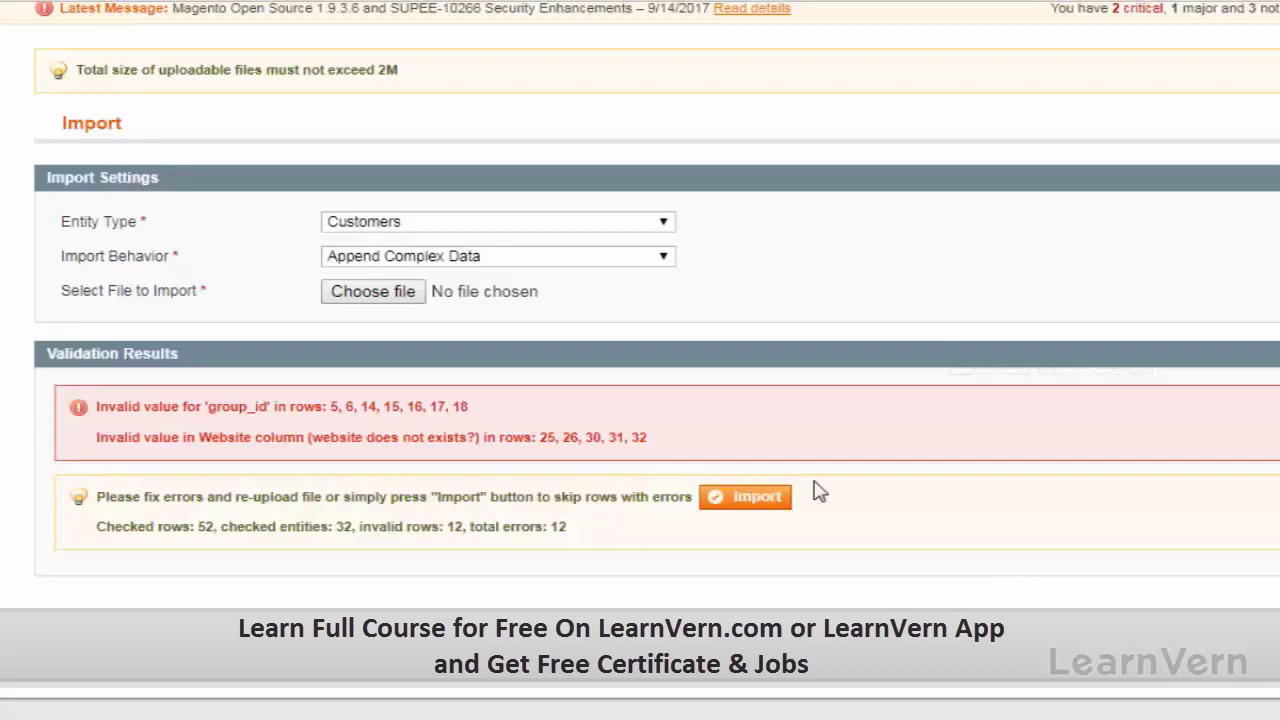
Step: Import the customers while skipping error rows, and open Manage Customers in a new tab
left_click(770, 497)
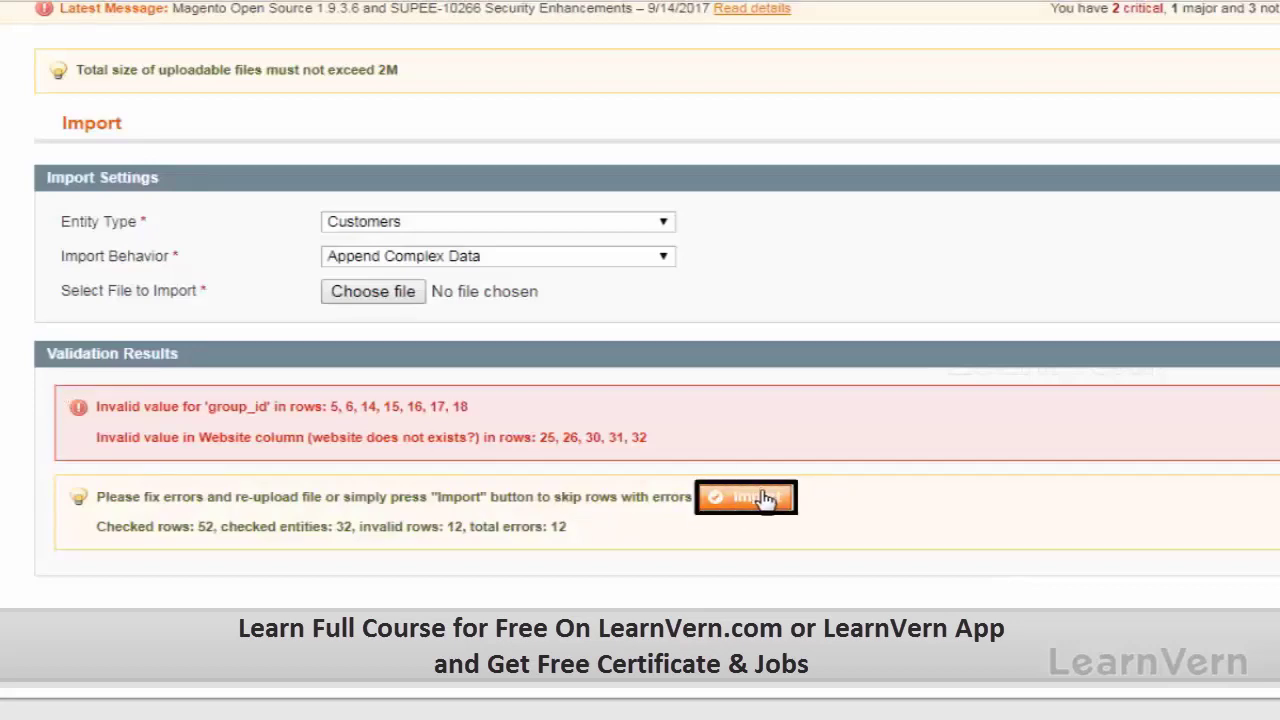
left_click(765, 499)
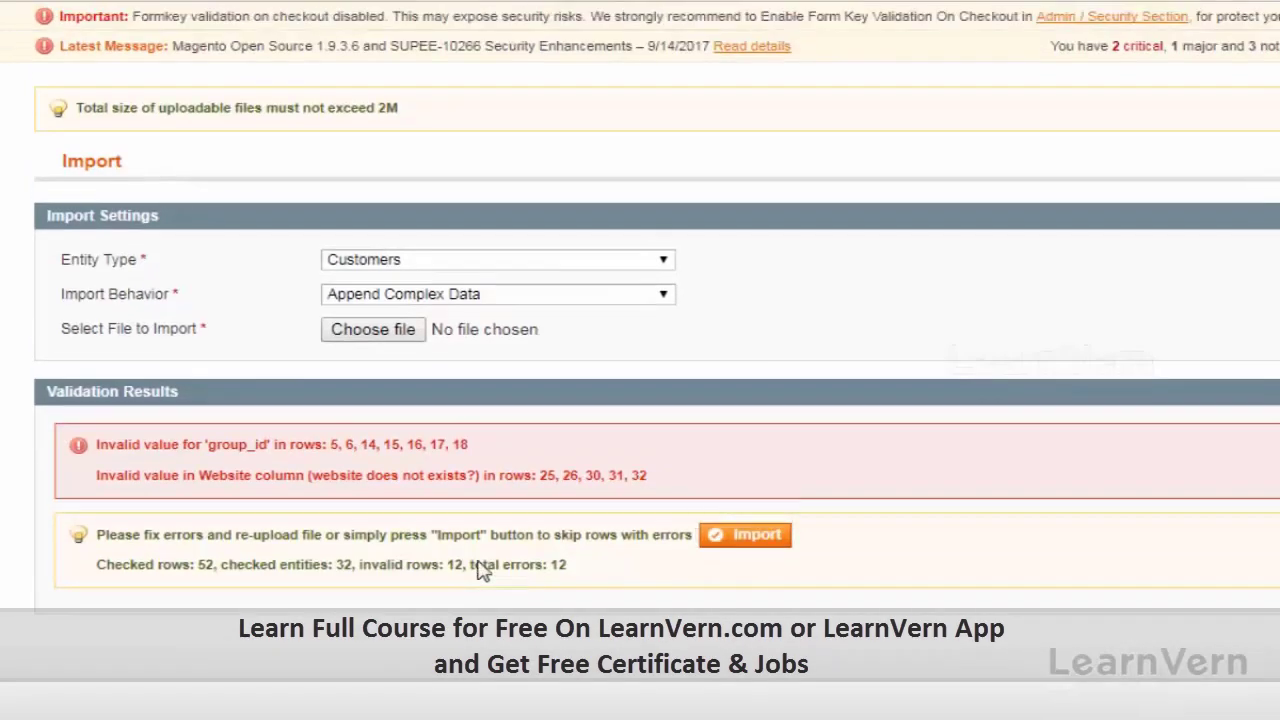
scroll(489, 570, "up", 2)
mouse_move(364, 88)
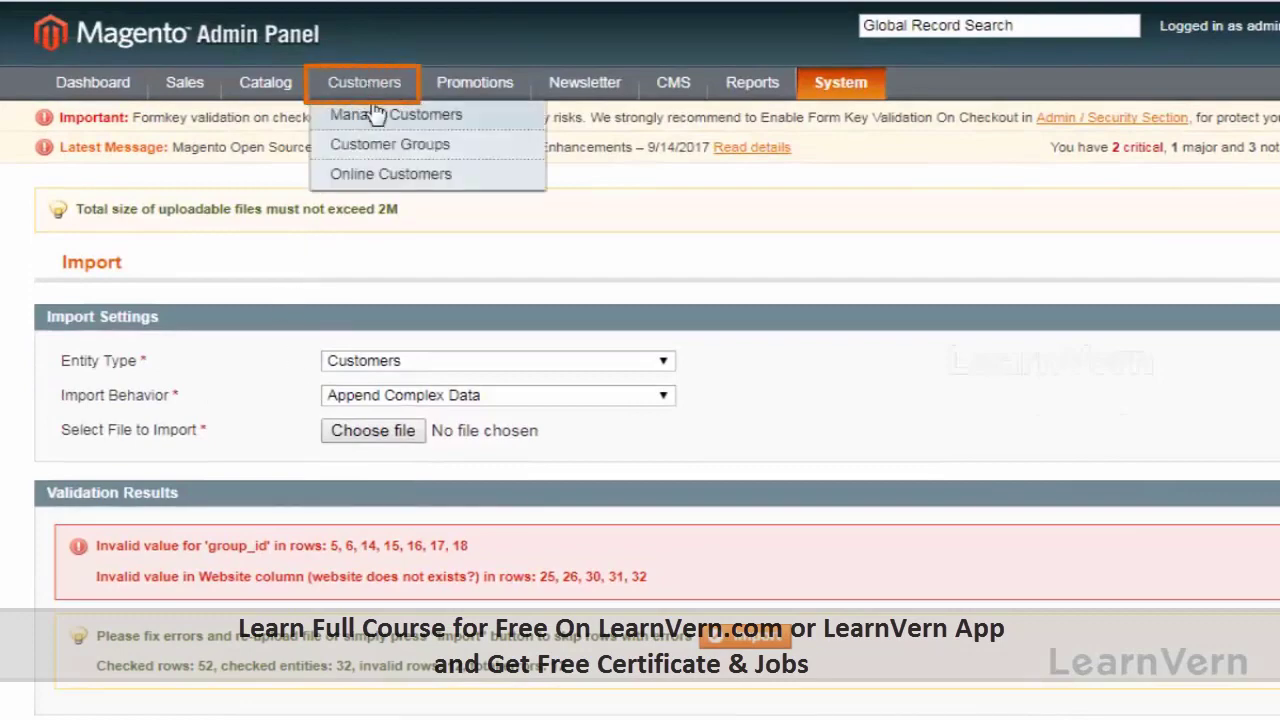
right_click(376, 114)
left_click(410, 124)
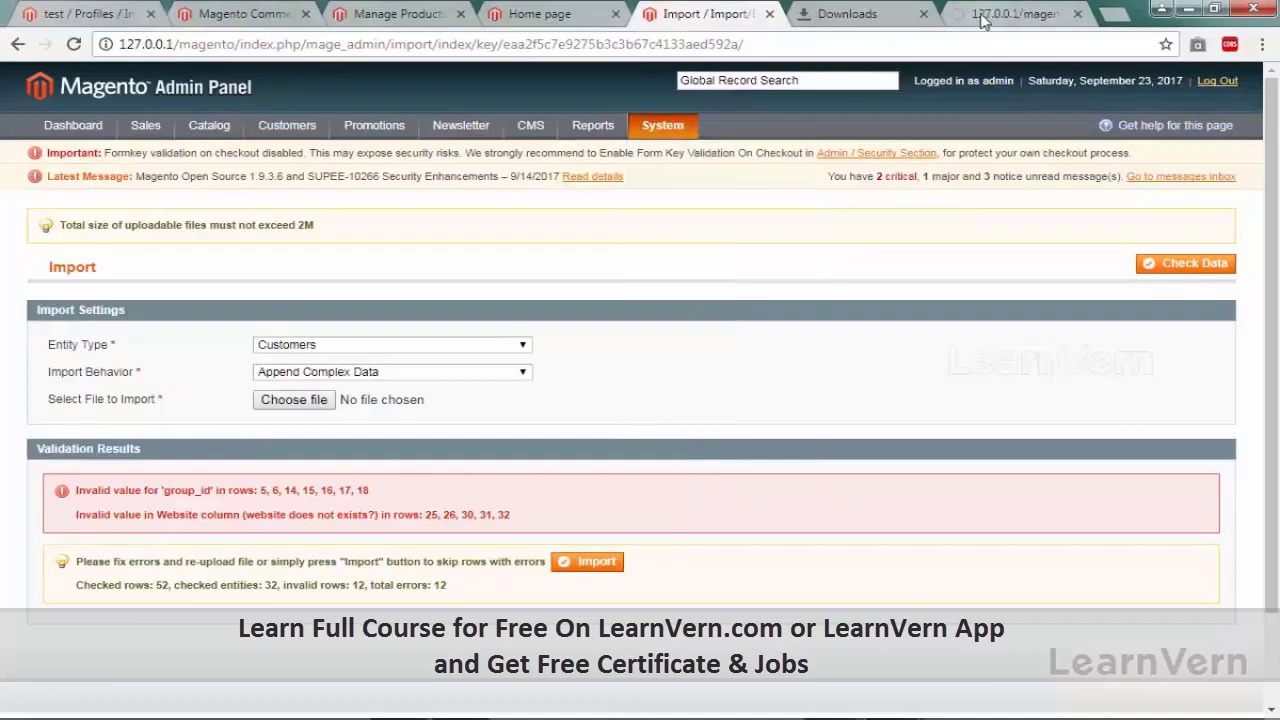
left_click(1030, 8)
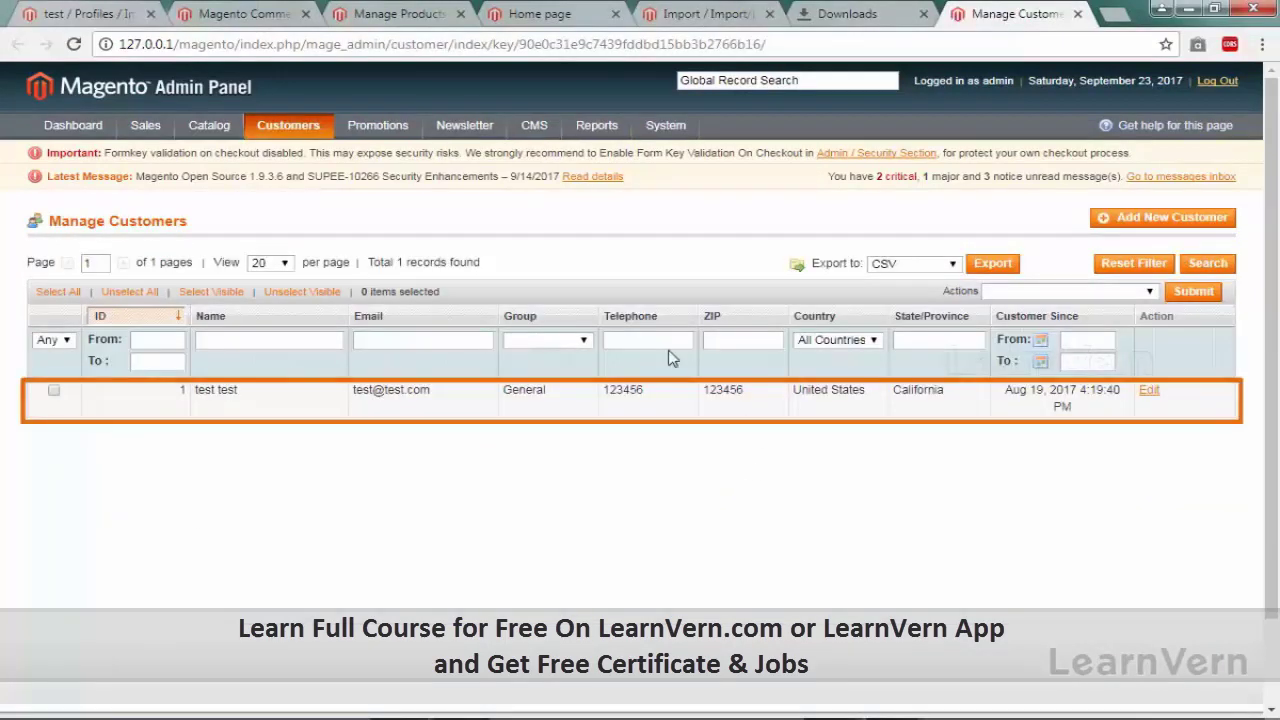
Step: Rerun the import skipping error rows, then go back to the customer list tab
left_click(724, 22)
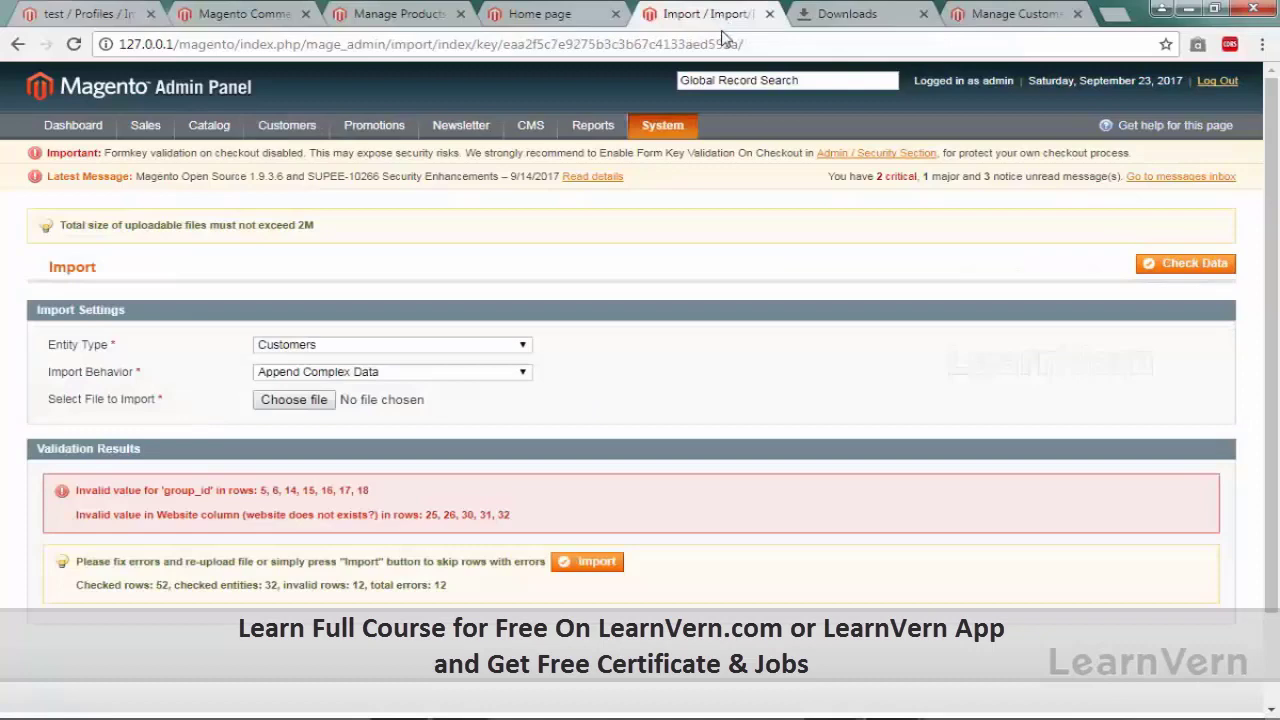
left_click(590, 562)
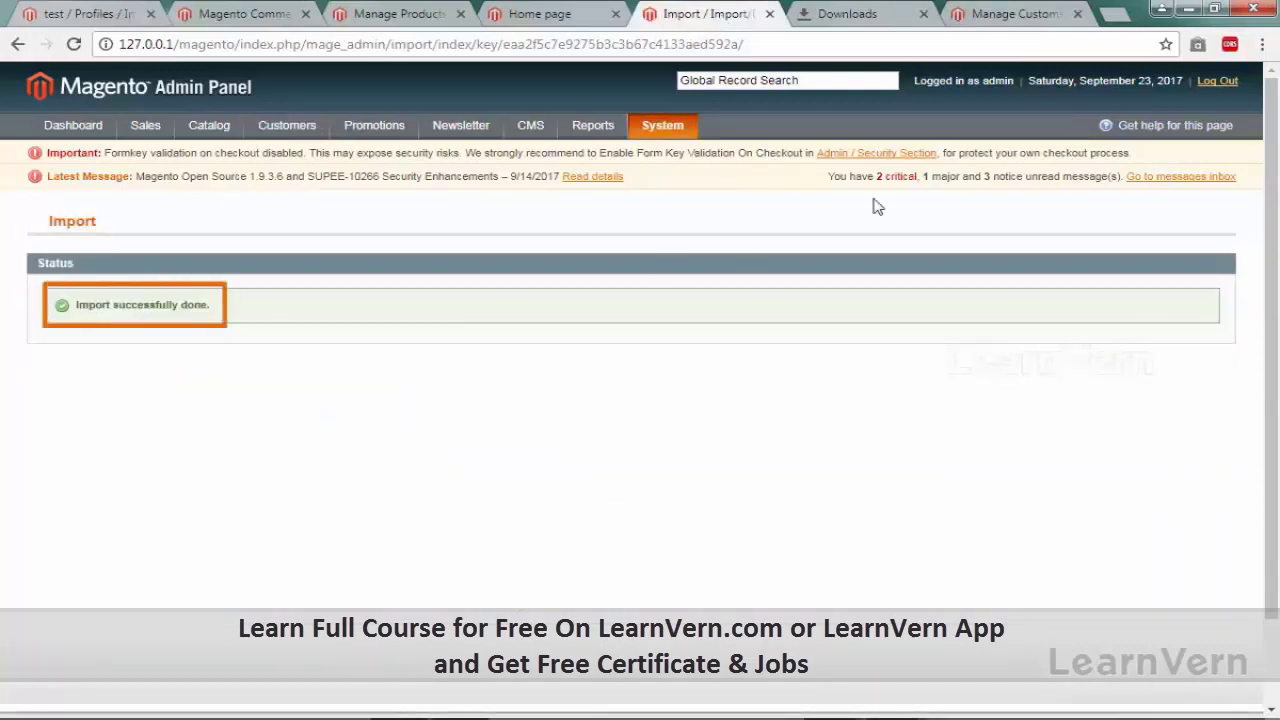
left_click(995, 16)
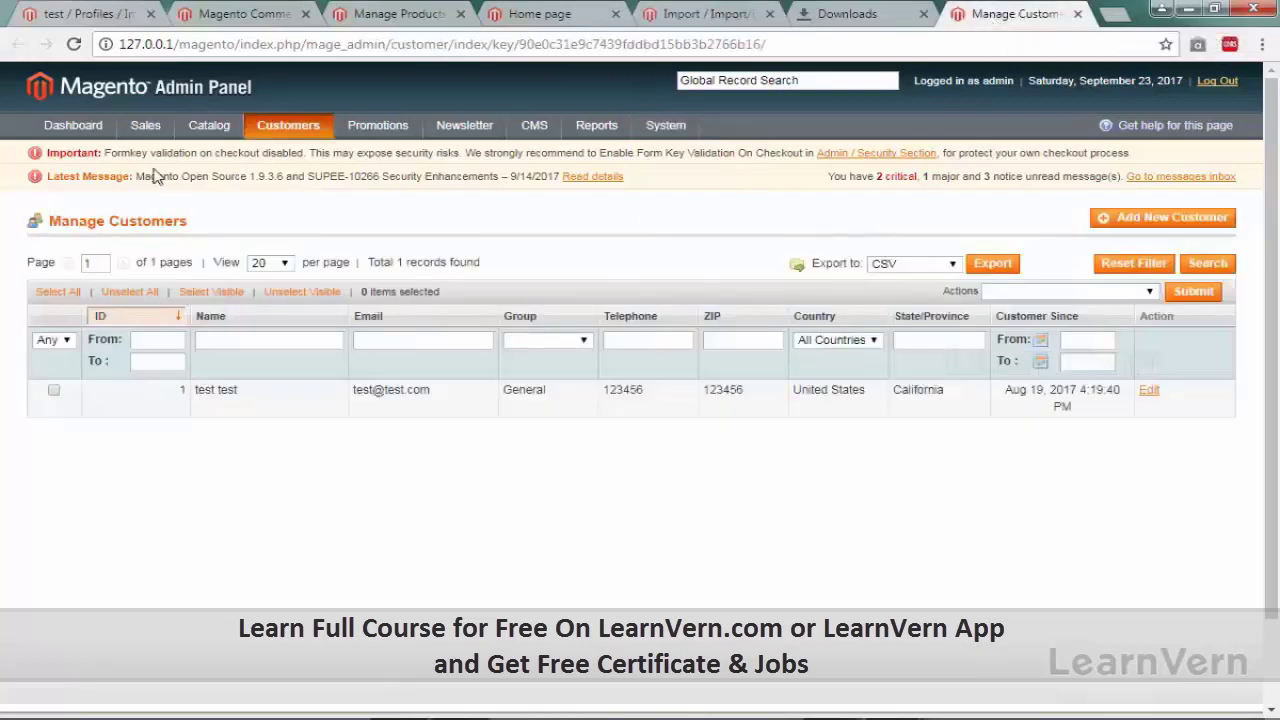
Step: Reload Manage Customers so it lists the 21 imported customers
left_click(73, 44)
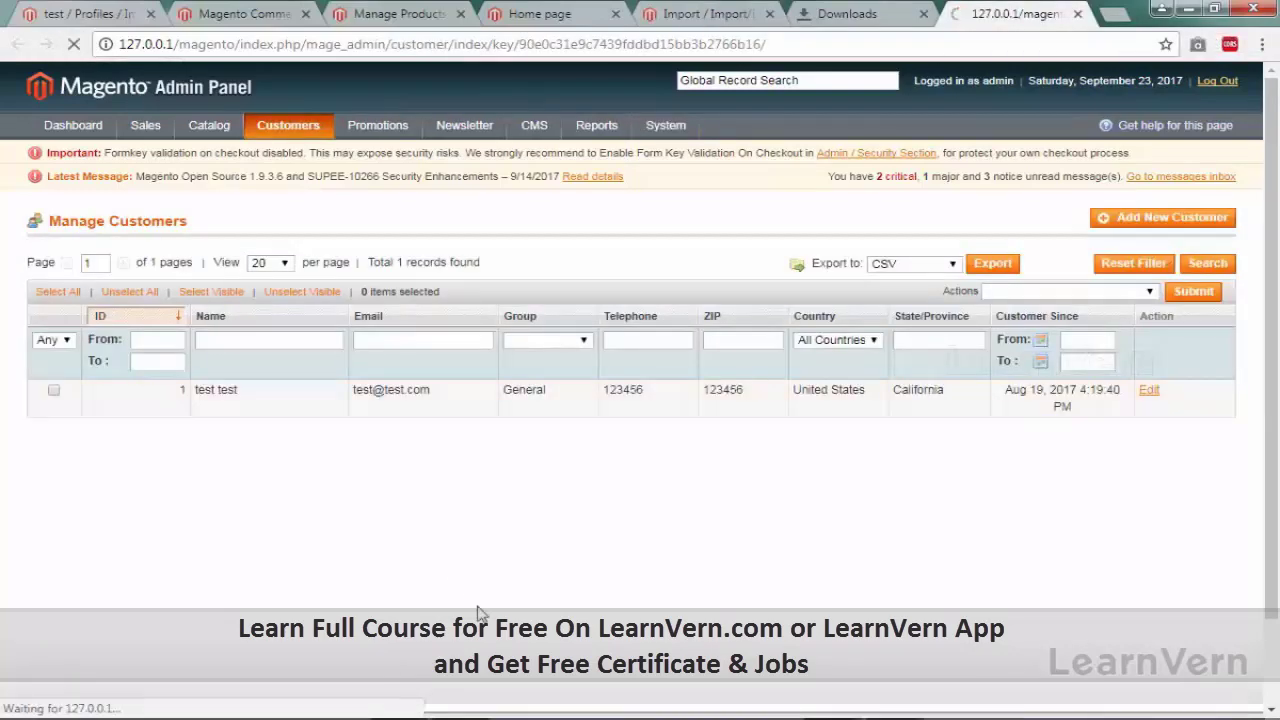
scroll(126, 517, "down", 4)
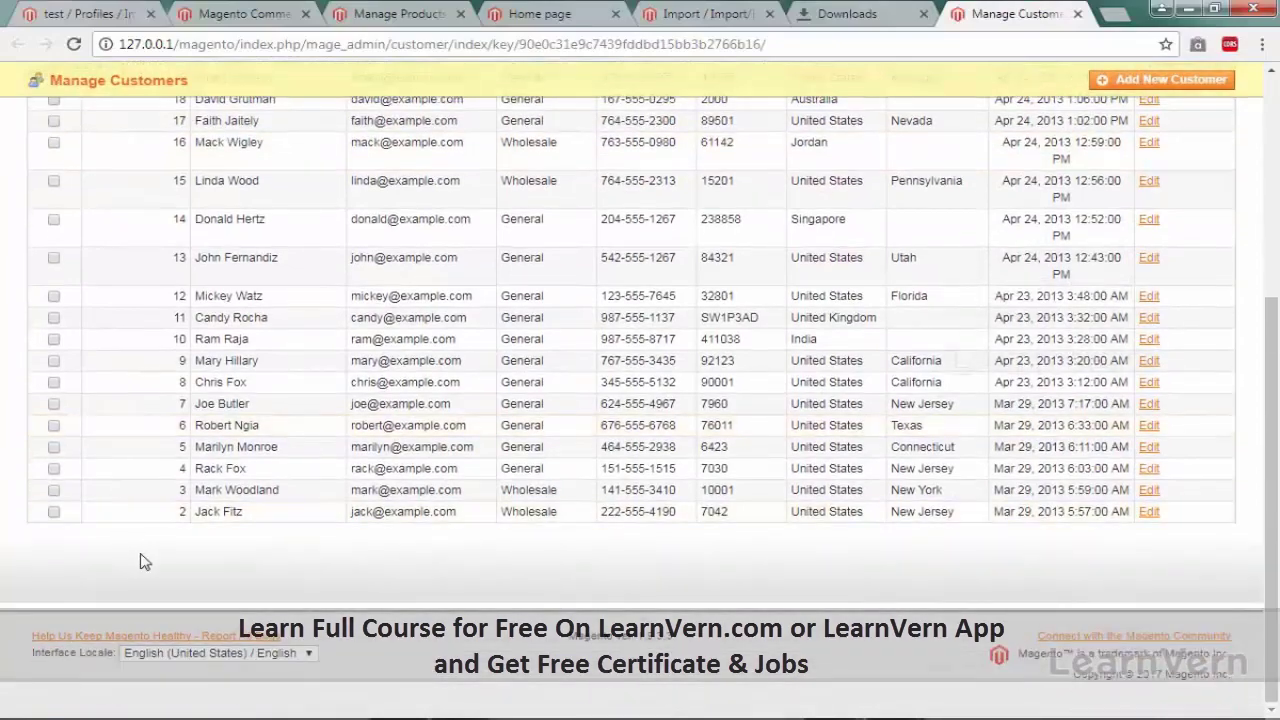
scroll(126, 517, "up", 3)
scroll(145, 563, "up", 2)
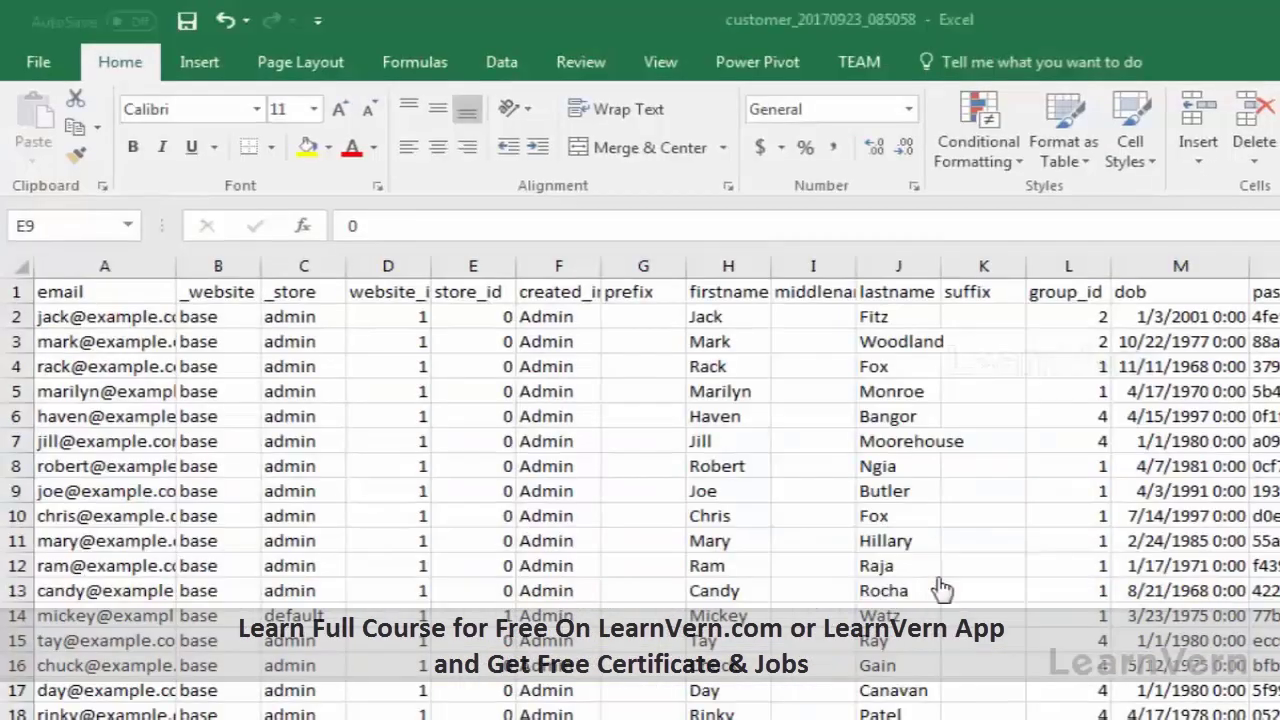
Step: In Excel, paste additional customer rows below row 33, starting at A34
scroll(666, 572, "down", 7)
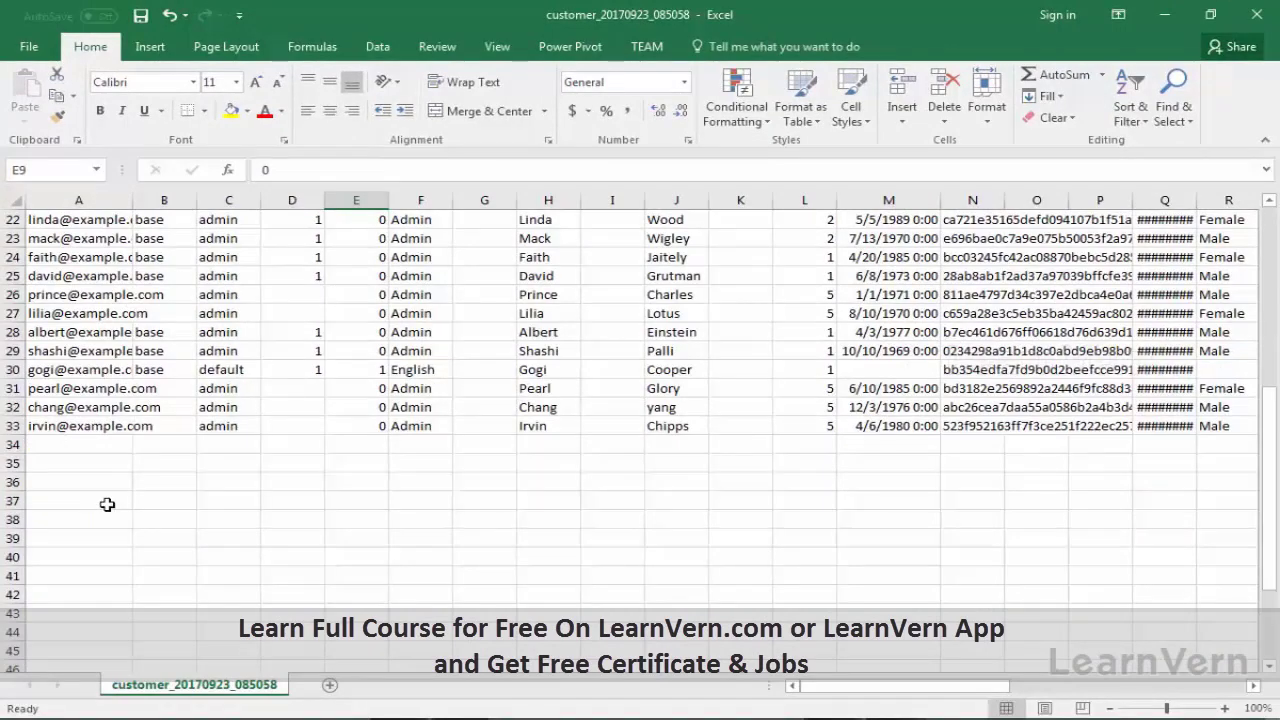
key("ctrl+v")
scroll(107, 520, "down", 4)
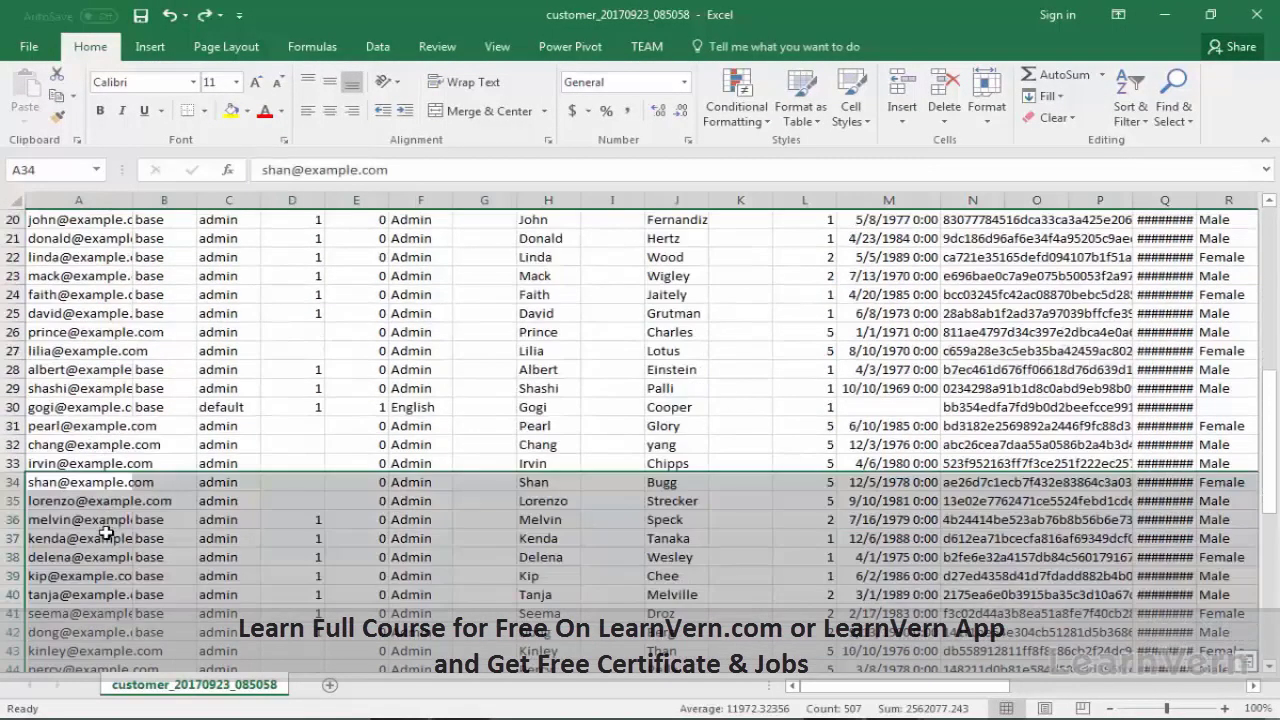
scroll(107, 535, "down", 5)
Step: Save the customer sheet as CSV, then go to System > Import/Export > Dataflow - Profiles
left_click(158, 519)
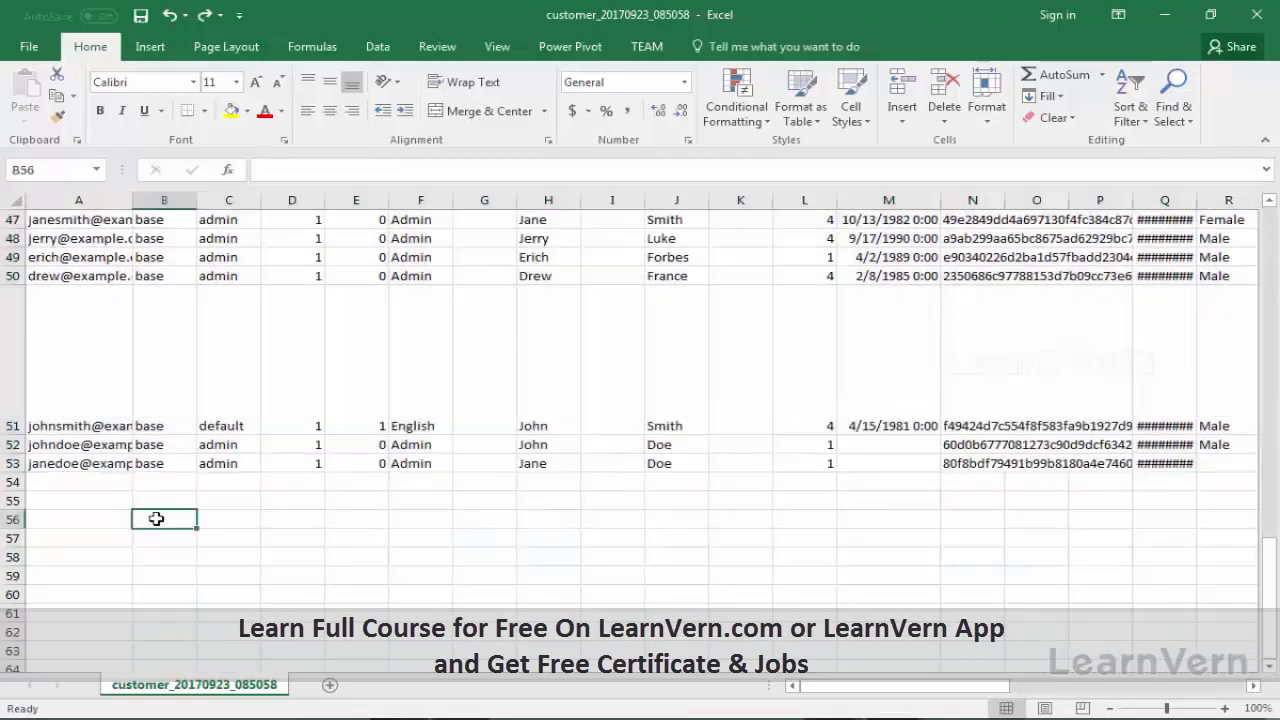
key("ctrl+s")
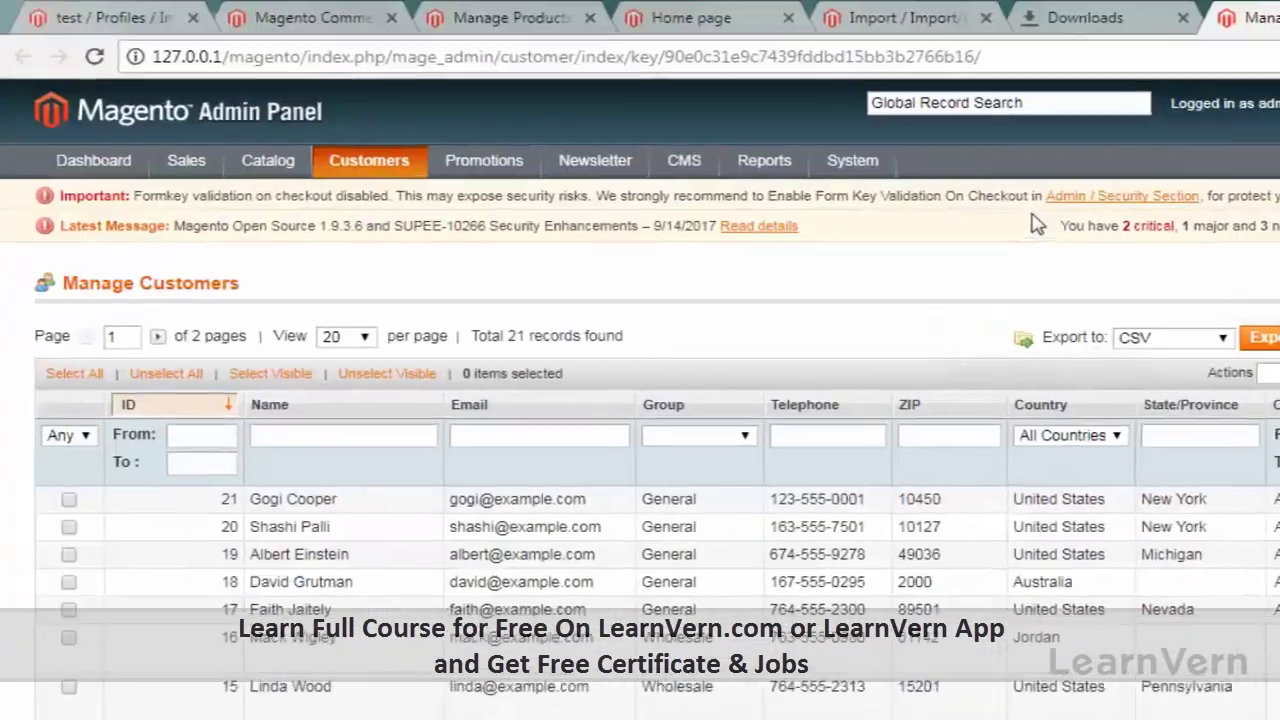
mouse_move(890, 168)
mouse_move(918, 348)
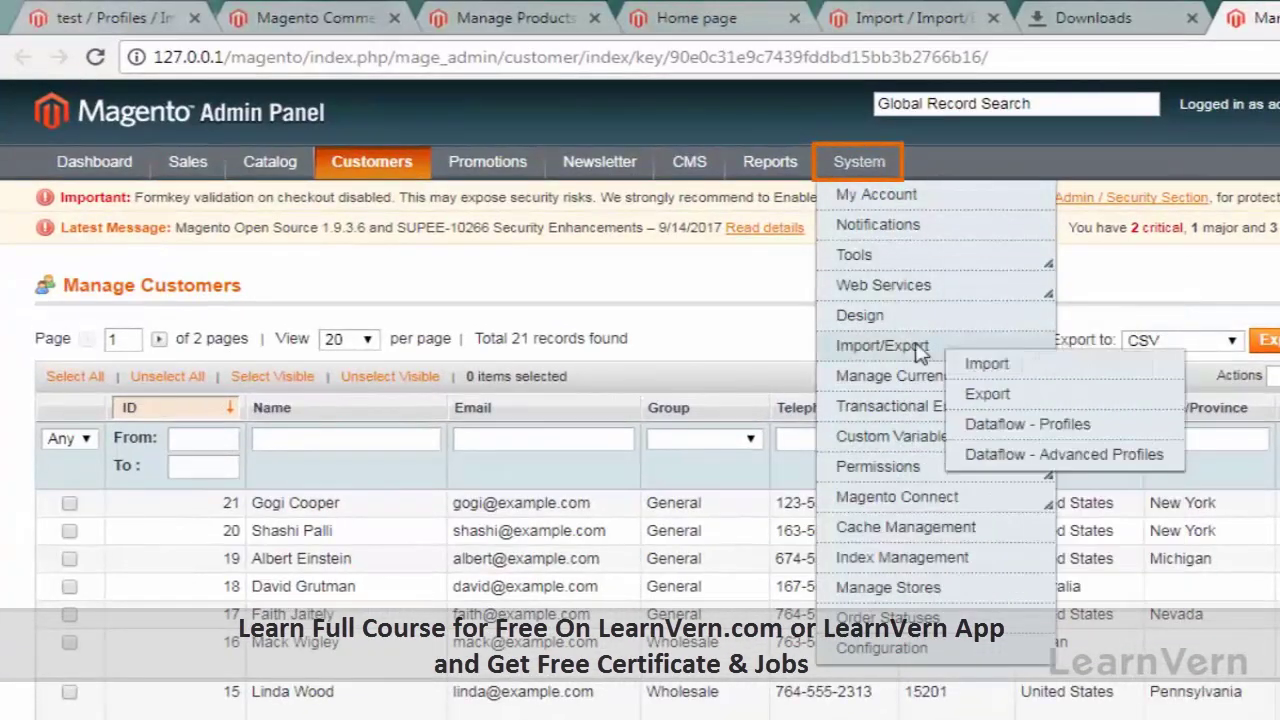
left_click(985, 427)
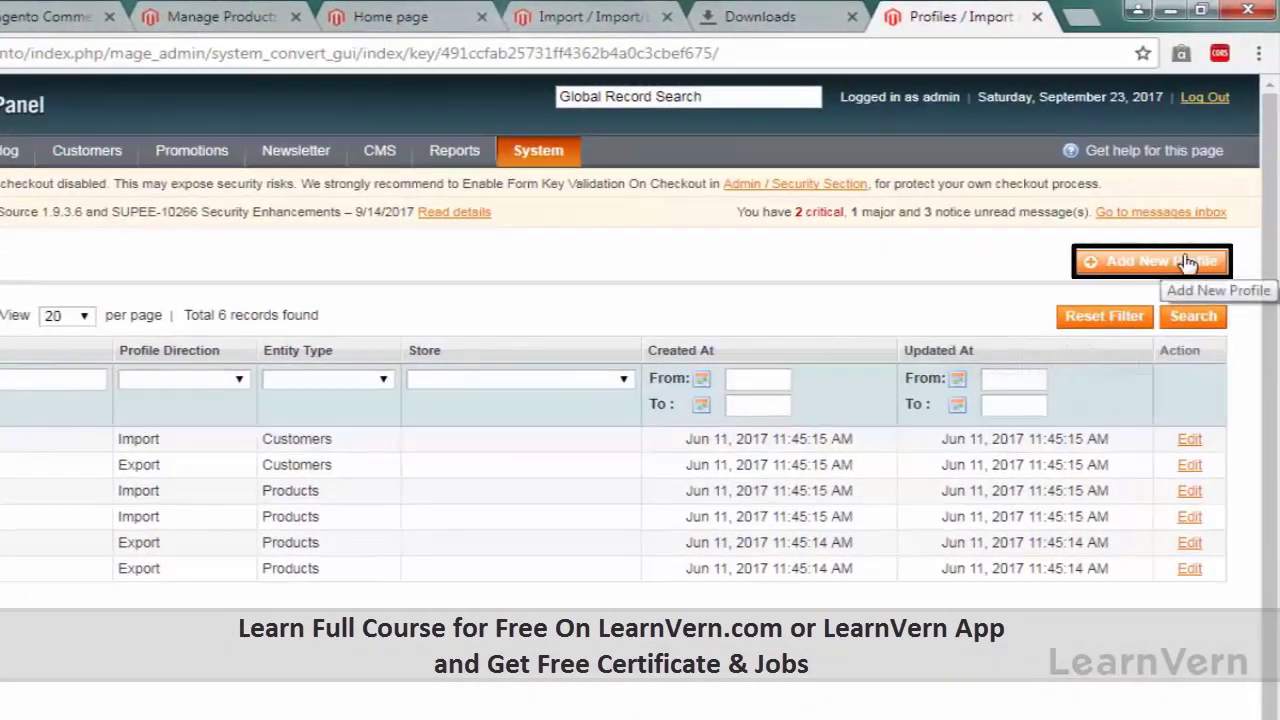
Step: Start a new Dataflow profile and name it 'test'
left_click(1187, 262)
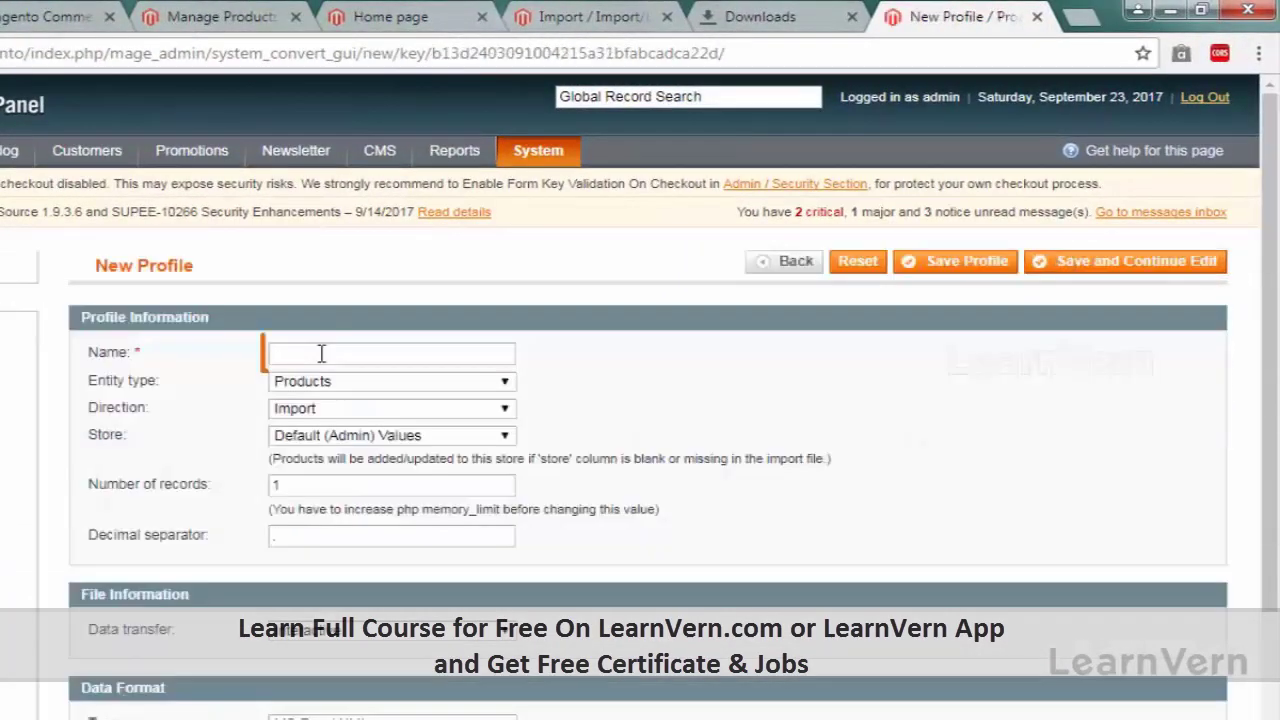
left_click(321, 353)
type("test import")
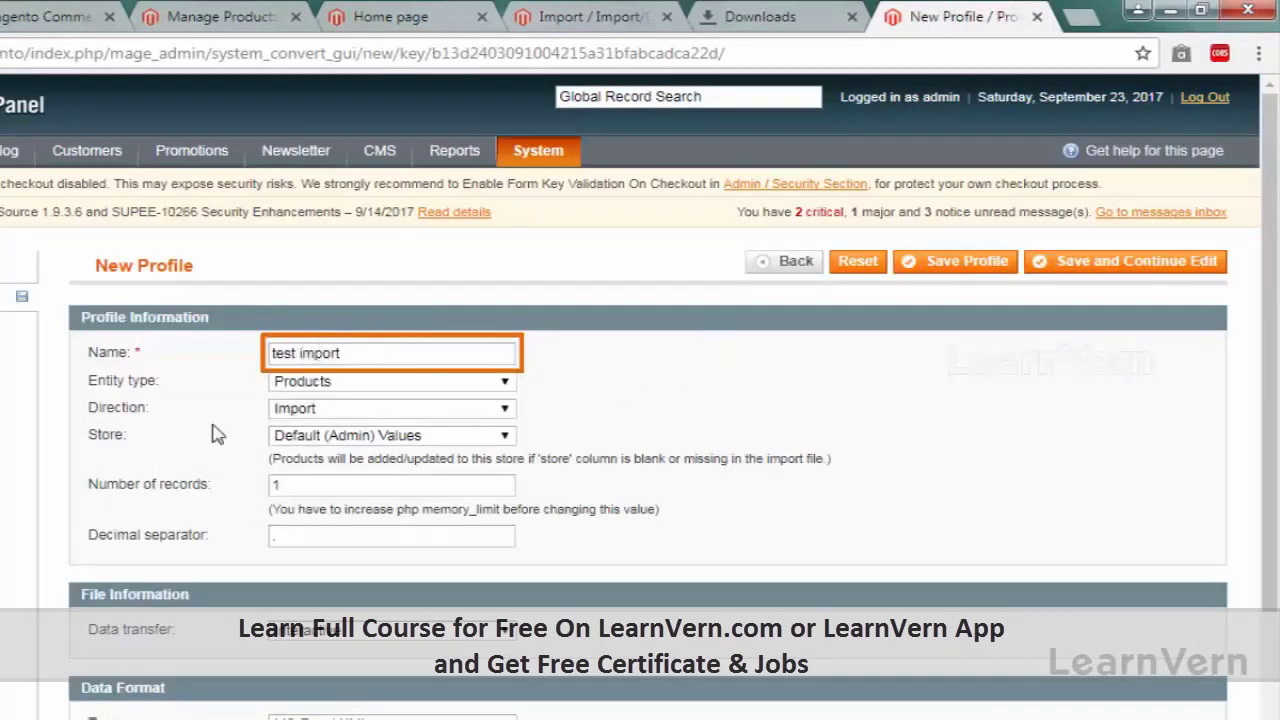
Step: Set entity type to Customers, keep Default (Admin) Values store, and add a field mapping row
left_click(300, 381)
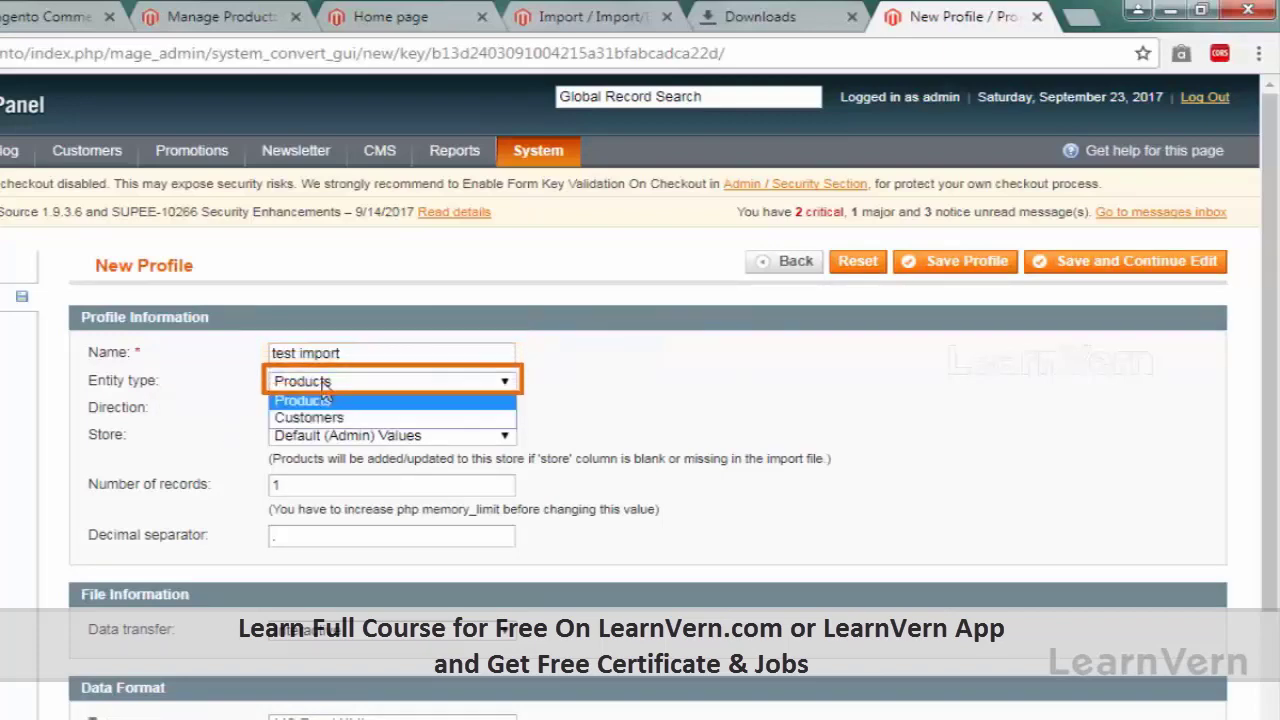
left_click(330, 420)
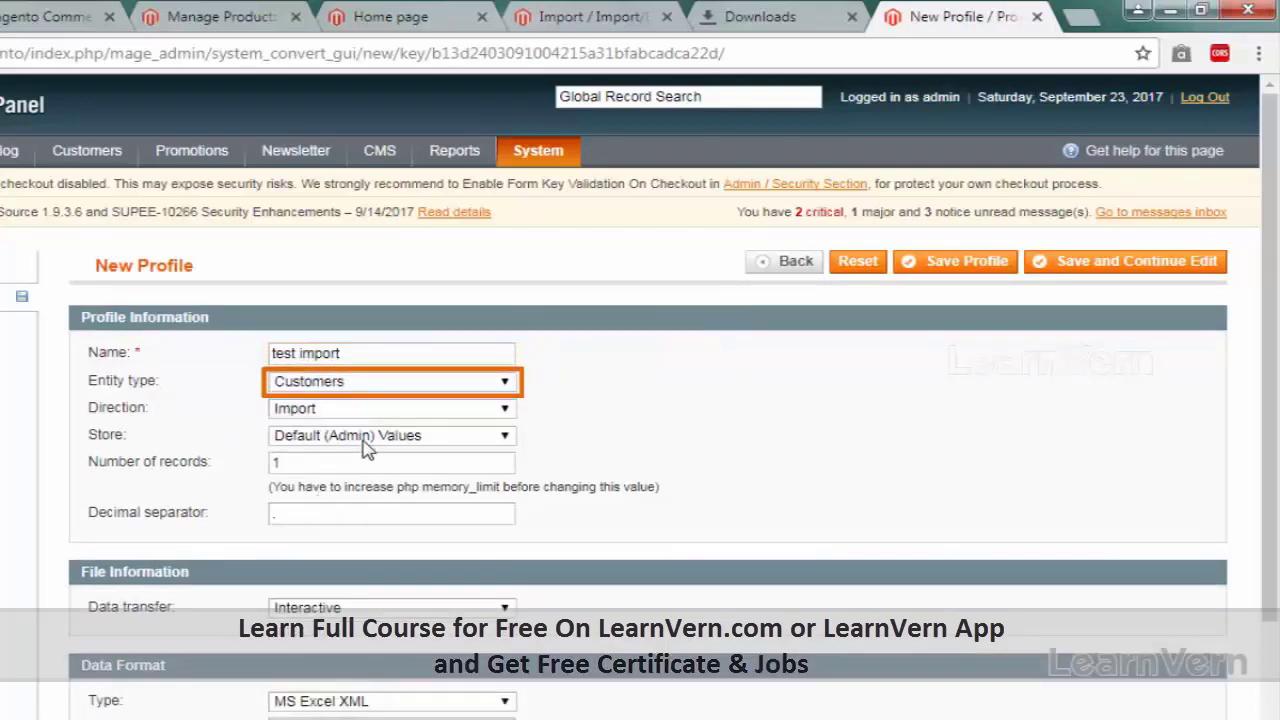
left_click(280, 440)
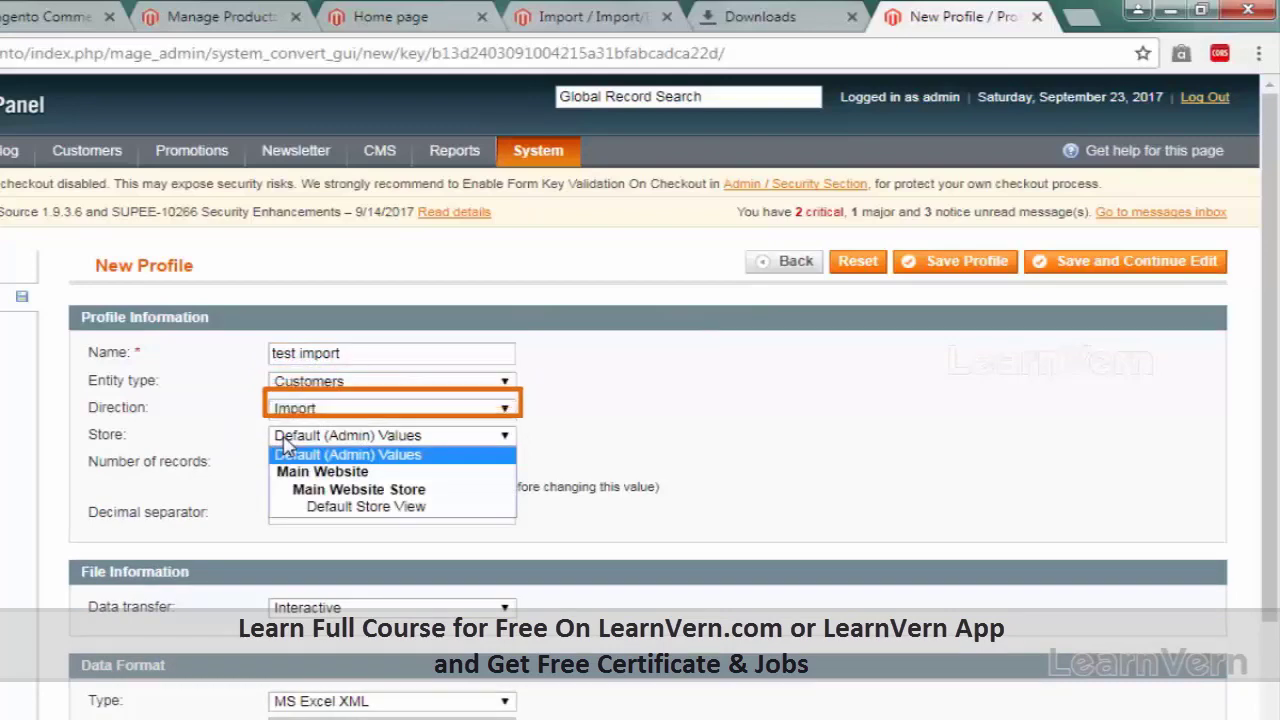
left_click(285, 458)
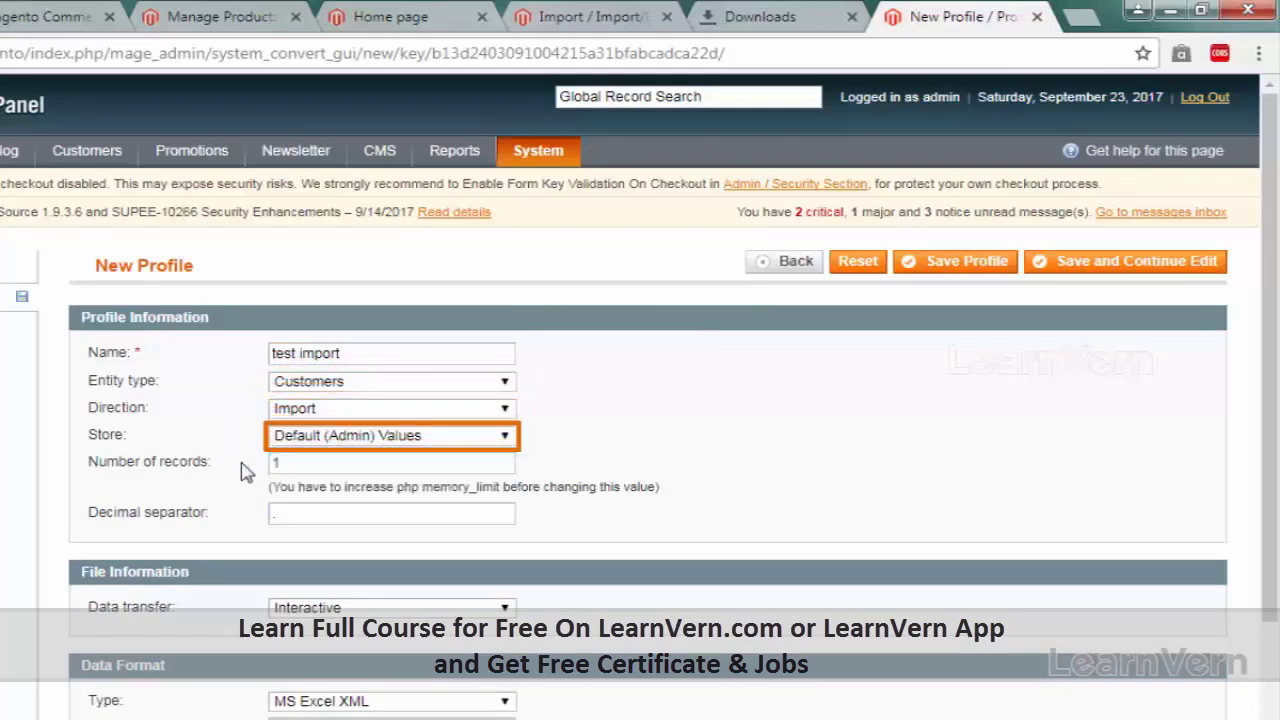
scroll(145, 500, "down", 3)
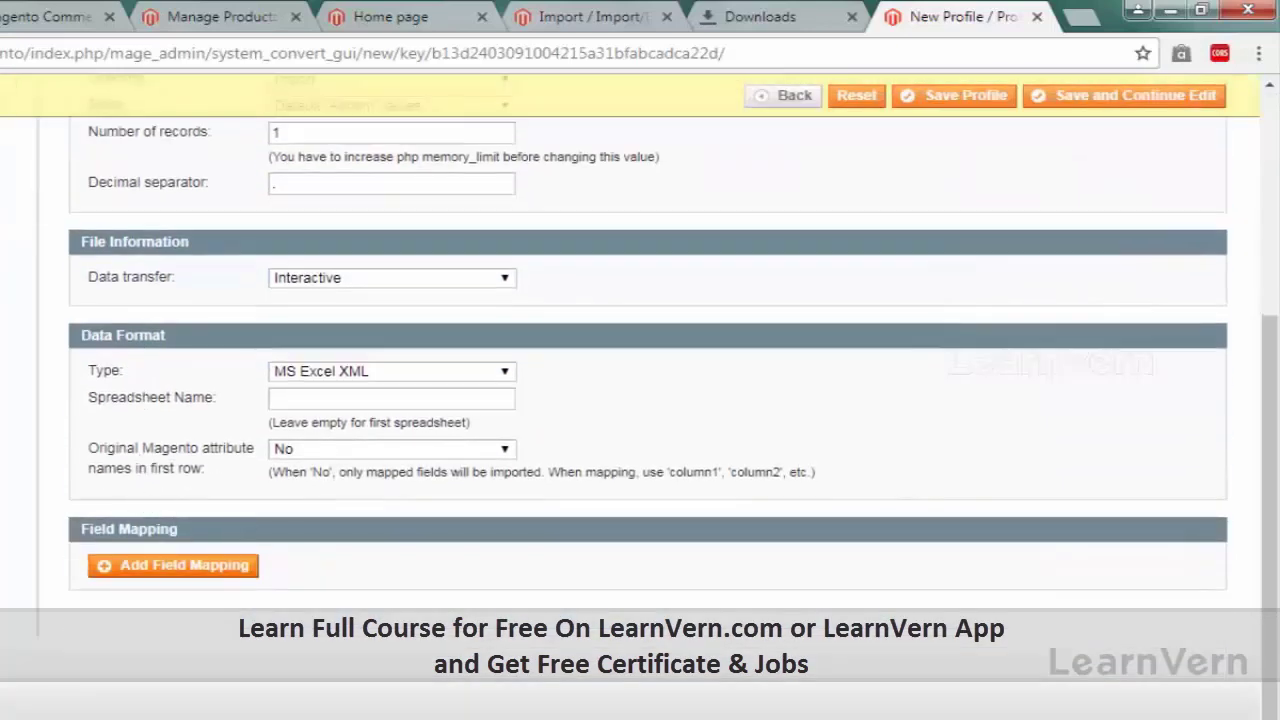
scroll(640, 400, "up", 3)
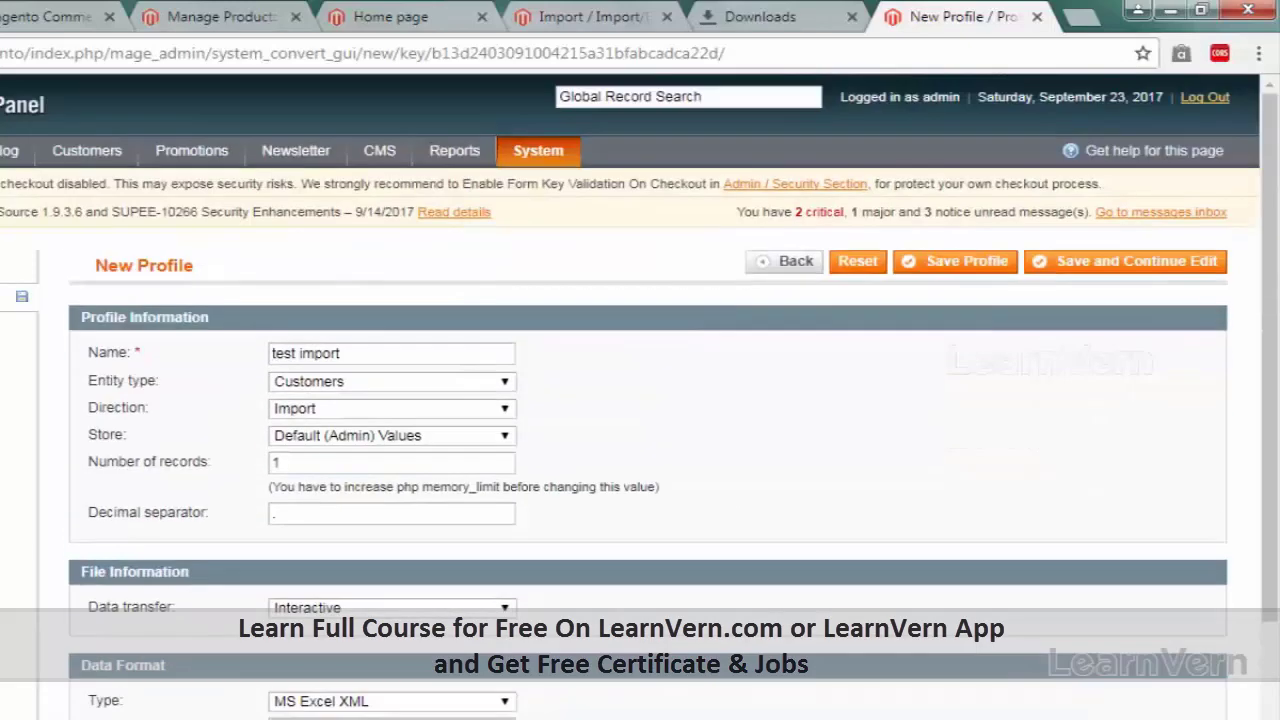
scroll(640, 400, "down", 3)
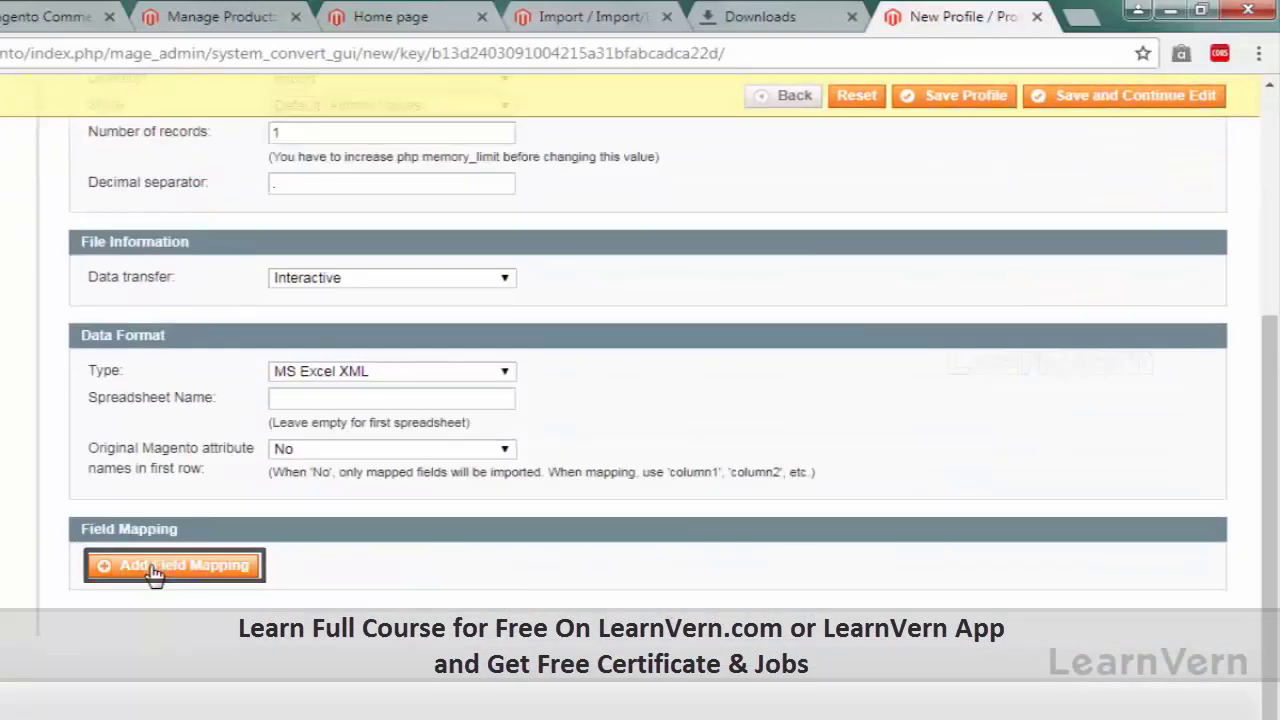
left_click(155, 568)
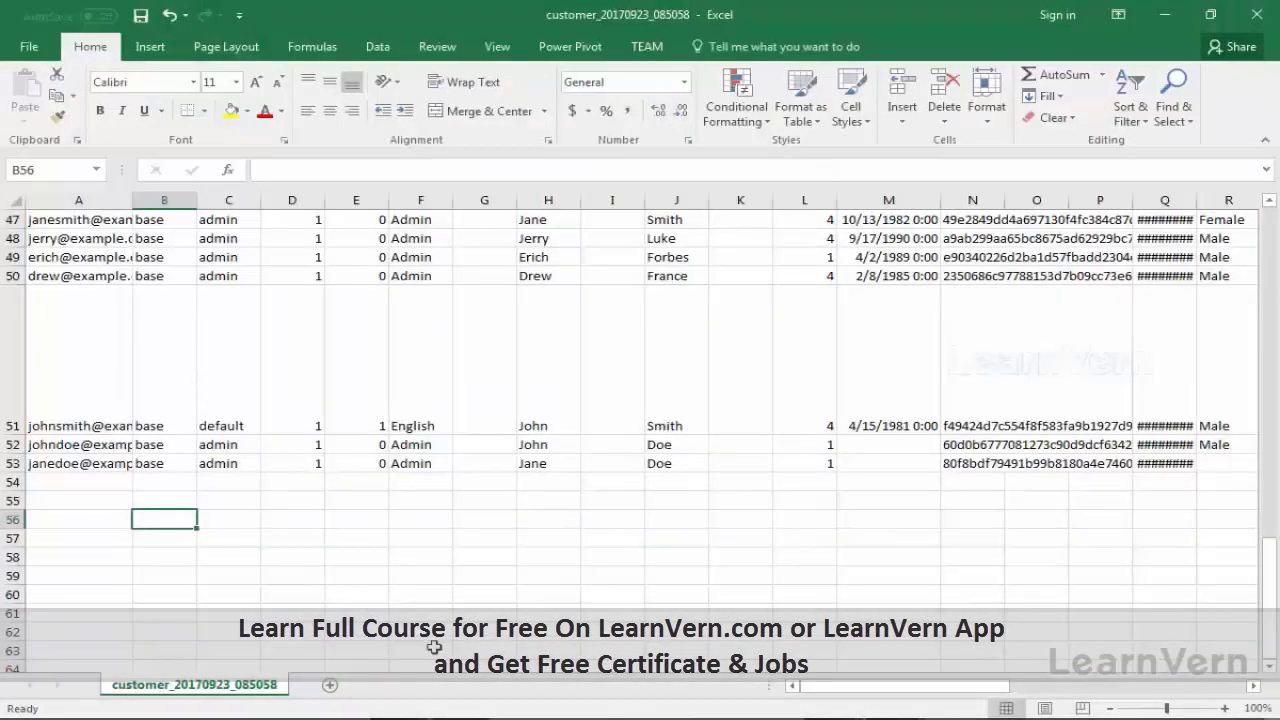
left_click(228, 628)
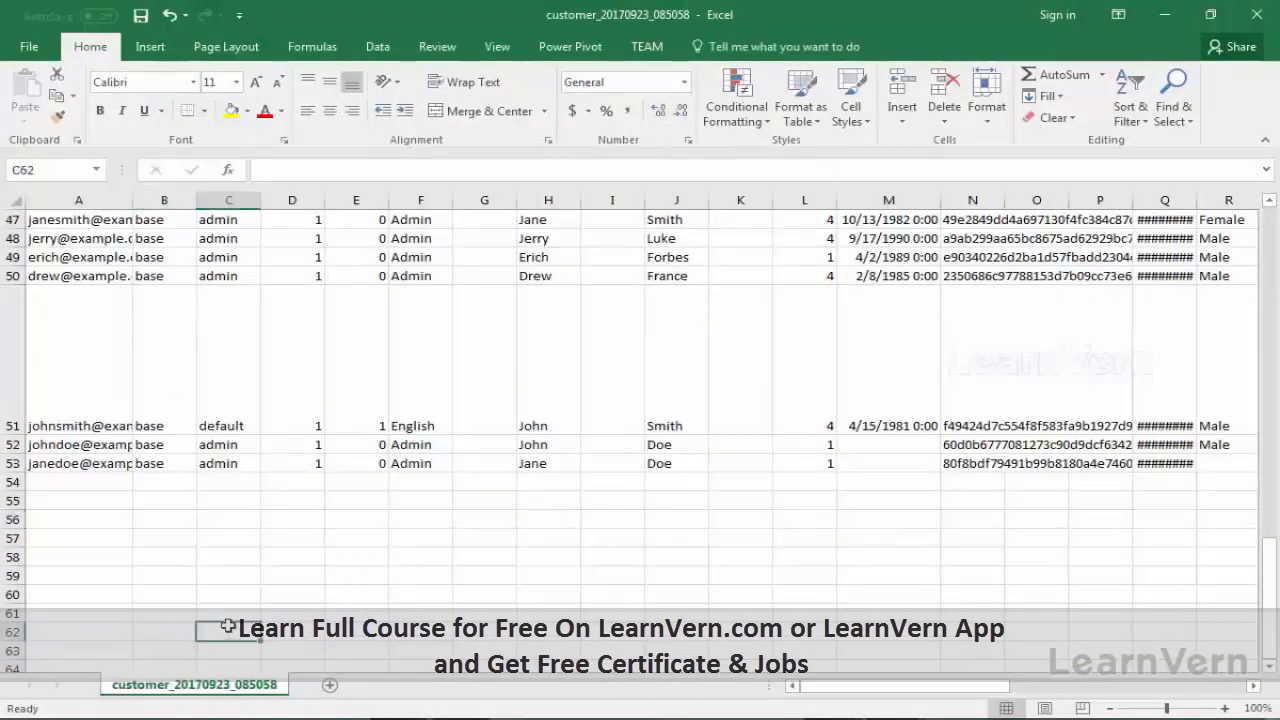
key("Up")
key("Up")
key("Up")
key("Up")
key("Up")
key("Up")
key("Up")
key("Up")
key("Up")
key("Up")
key("Up")
key("Up")
key("Up")
key("Up")
key("Up")
key("Up")
key("Up")
key("Up")
key("Up")
key("Up")
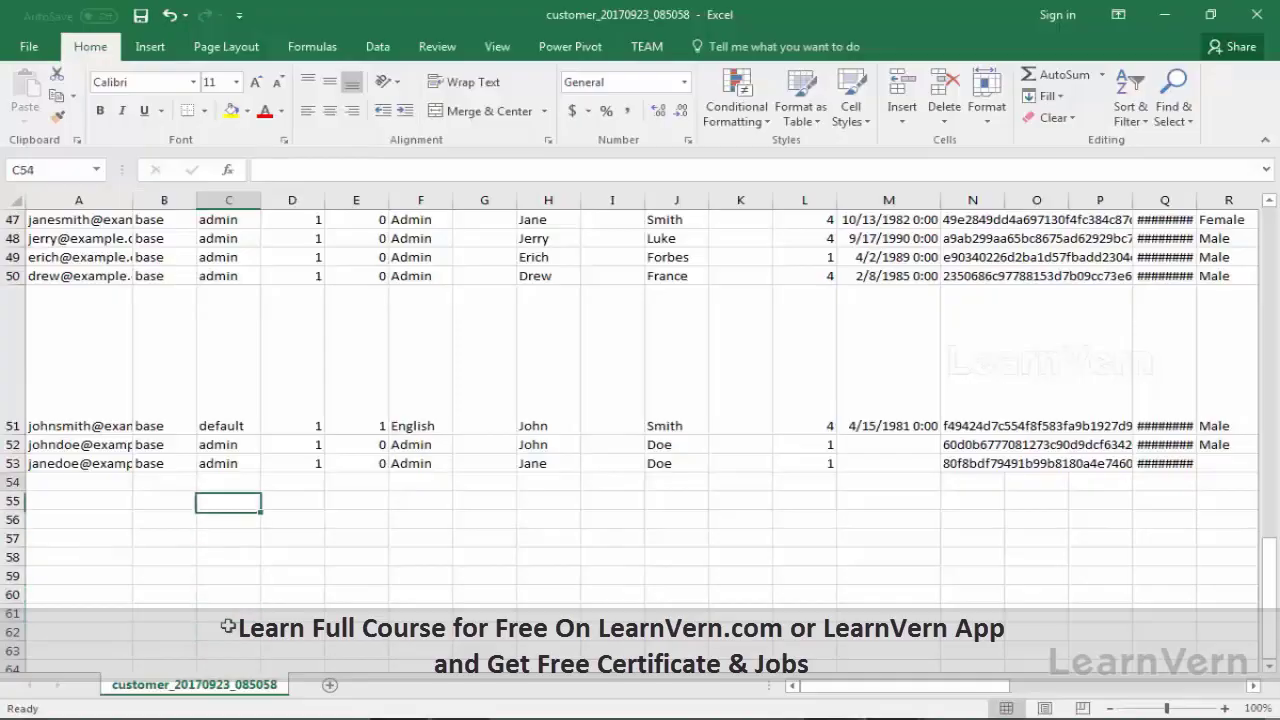
key("Up")
key("Up")
key("Up")
key("Up")
key("Up")
key("Up")
key("Up")
key("Up")
key("Up")
key("Up")
key("Up")
key("Up")
key("Up")
key("Up")
key("Up")
key("Up")
key("Up")
key("Up")
key("Up")
key("Up")
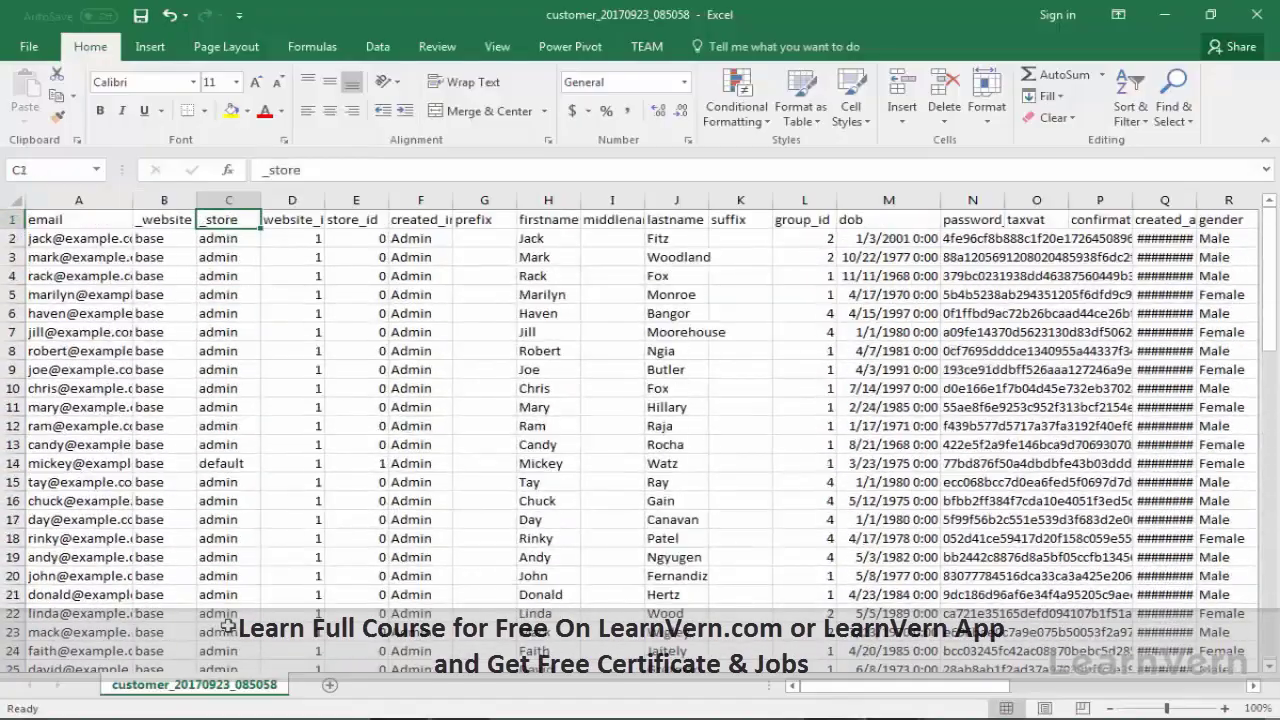
key("Left")
key("Left")
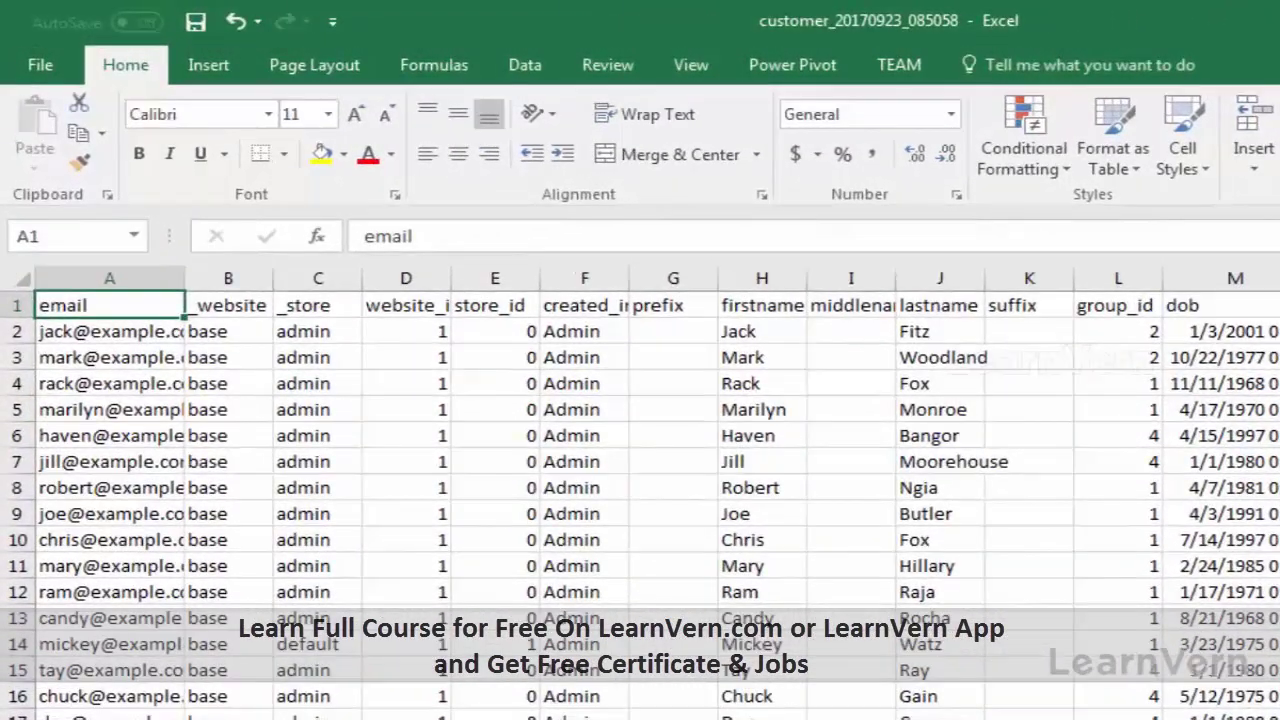
key("Right")
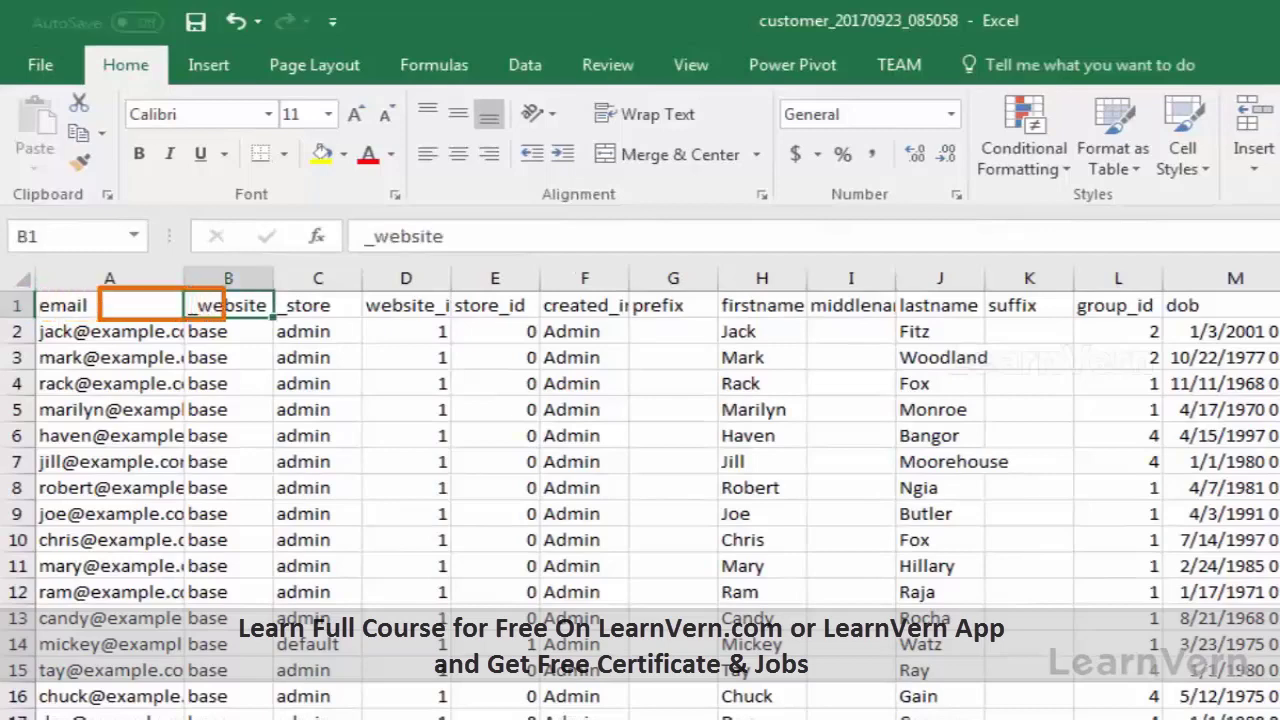
key("Right")
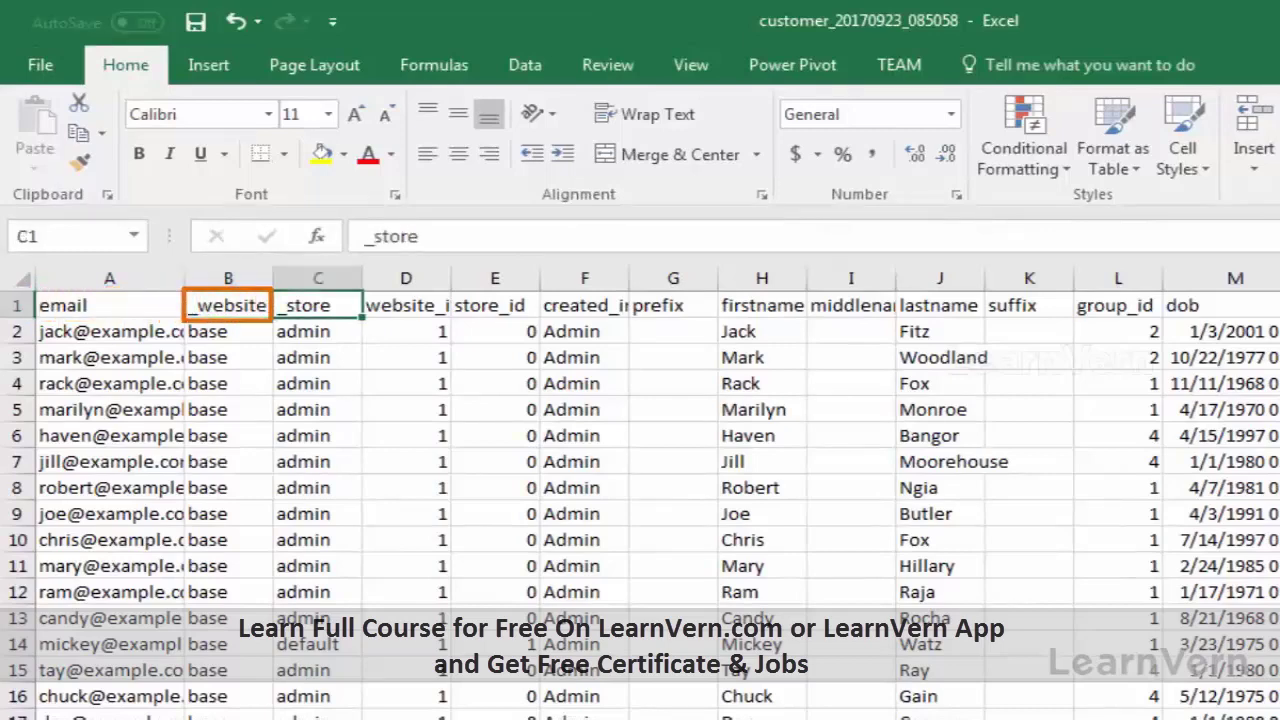
key("Left")
key("Right")
key("Right")
key("Right")
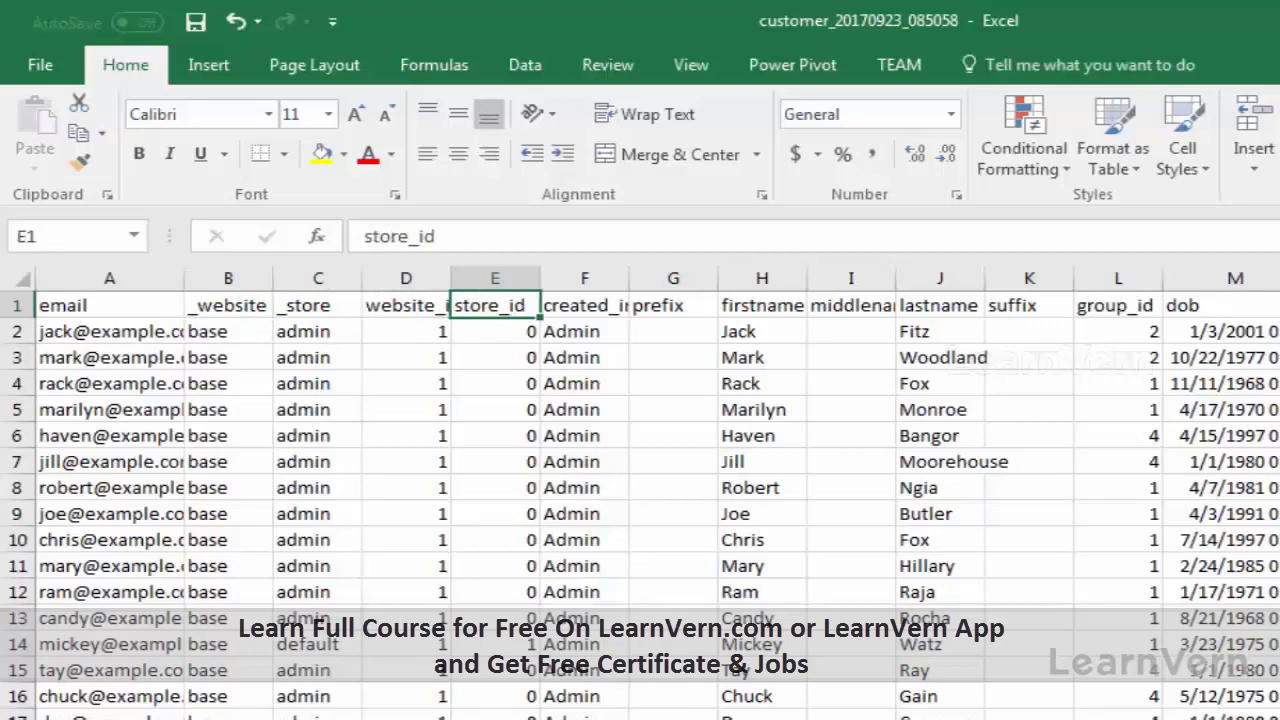
key("Left")
key("Left")
key("Left")
key("Left")
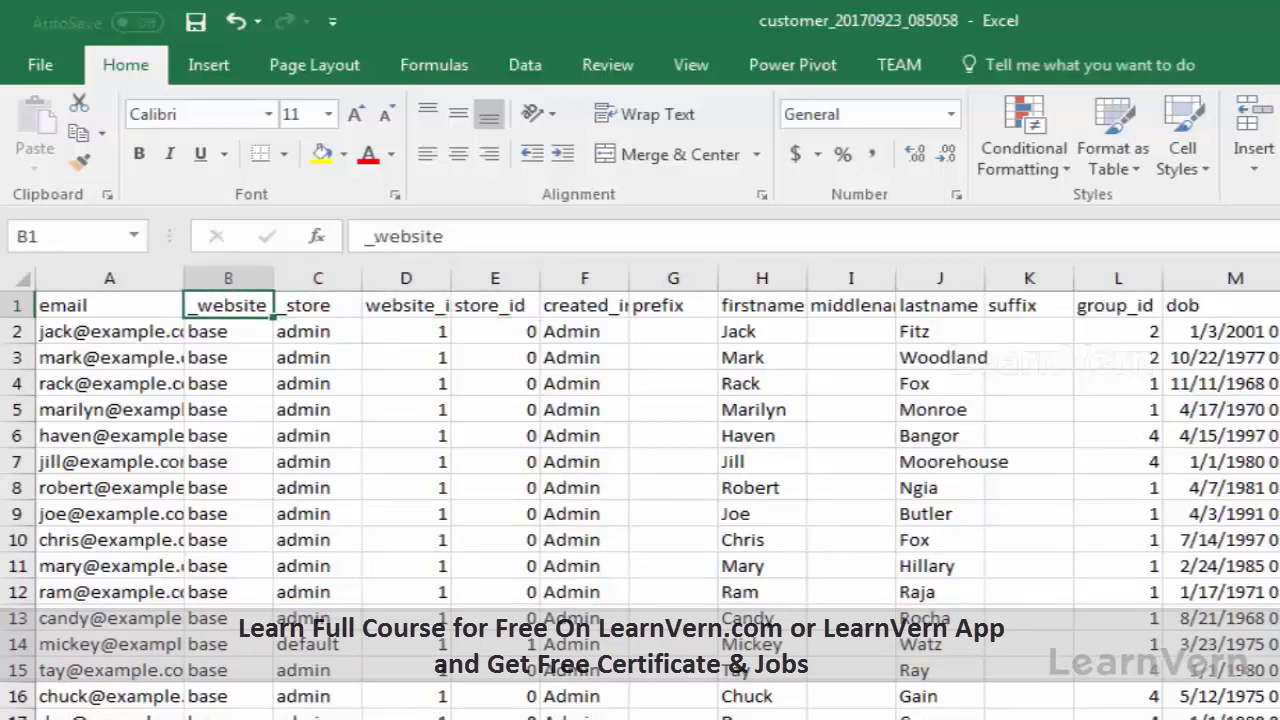
key("Right")
key("Right")
key("Right")
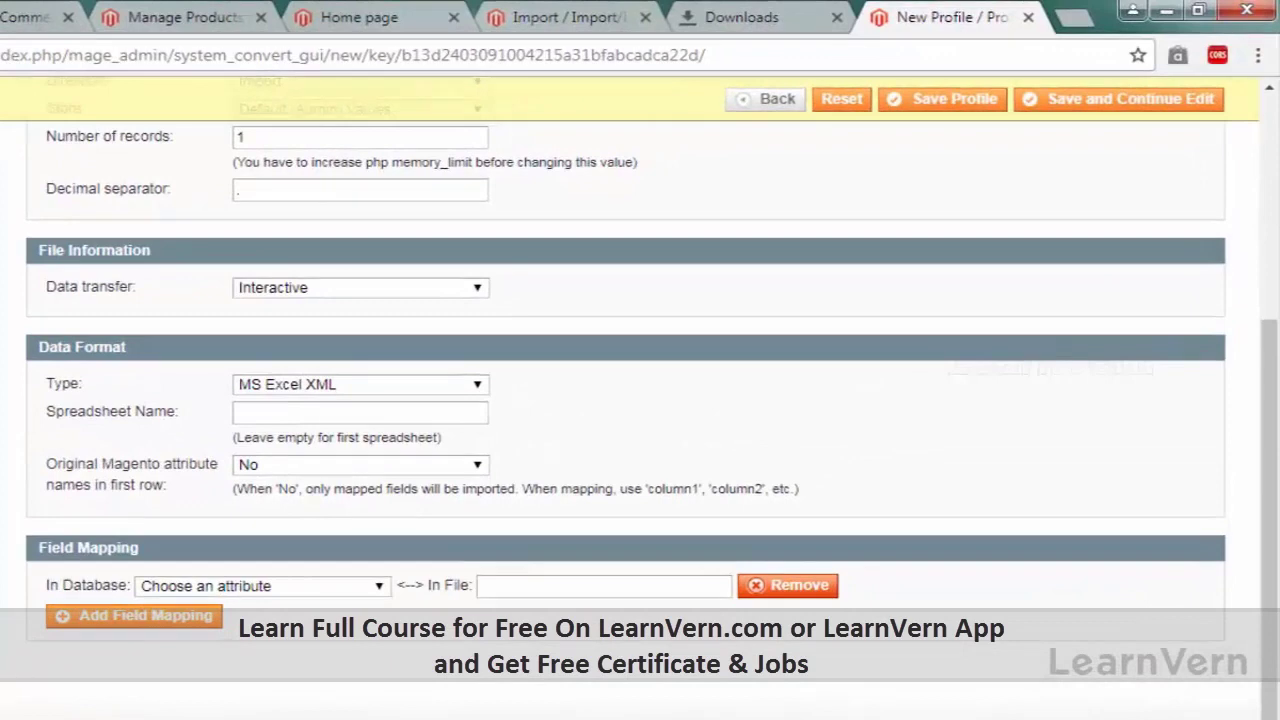
Step: Add second and third field-mapping rows and map the first row's email attribute to email
scroll(640, 400, "down", 1)
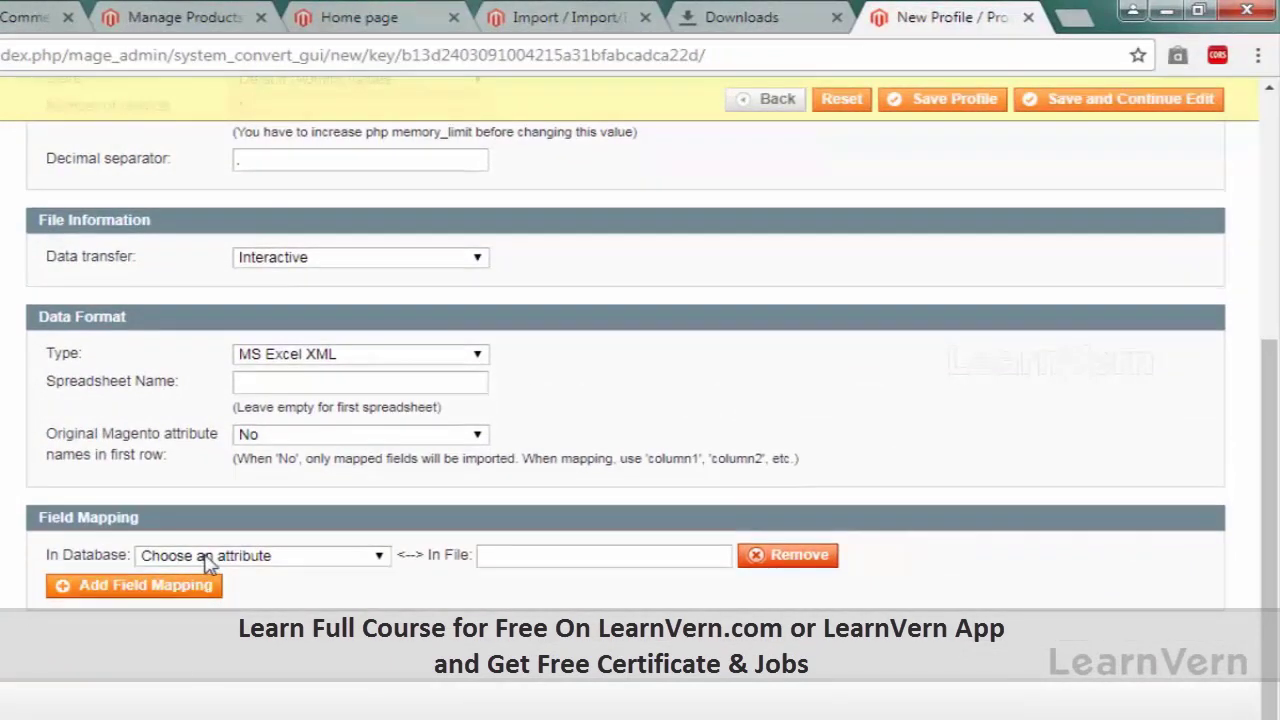
left_click(205, 556)
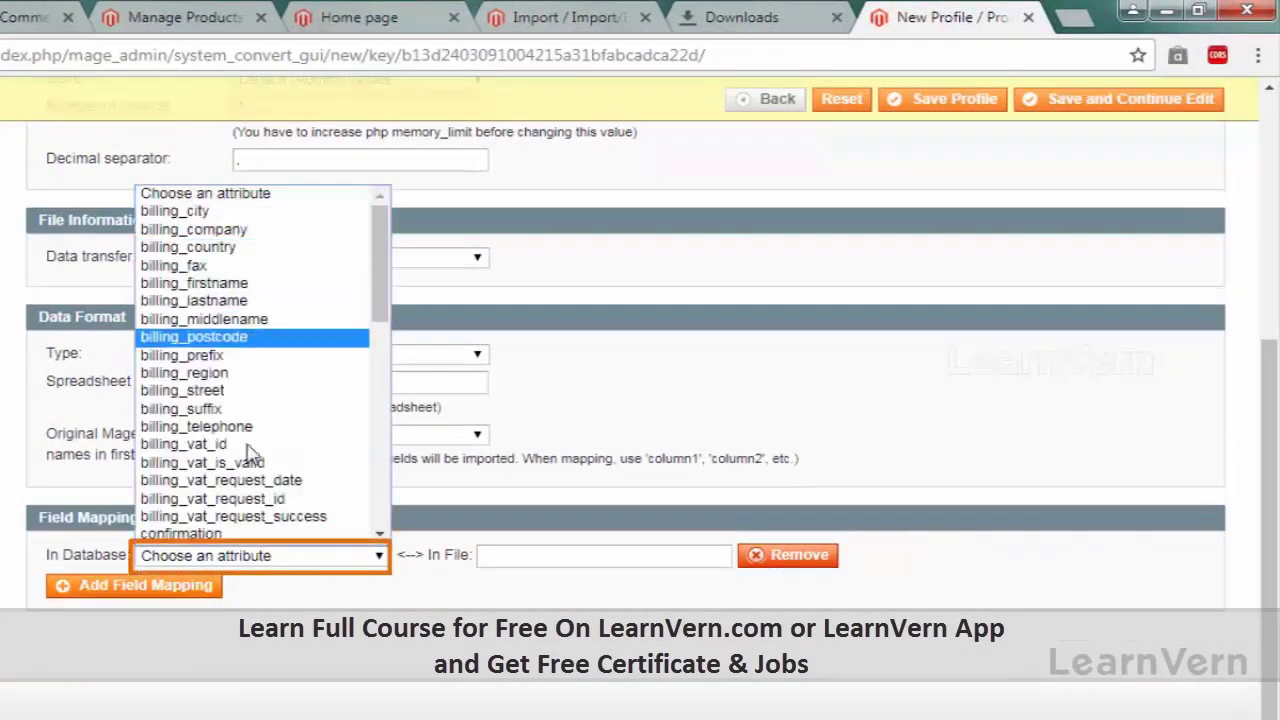
left_click(622, 680)
left_click(571, 557)
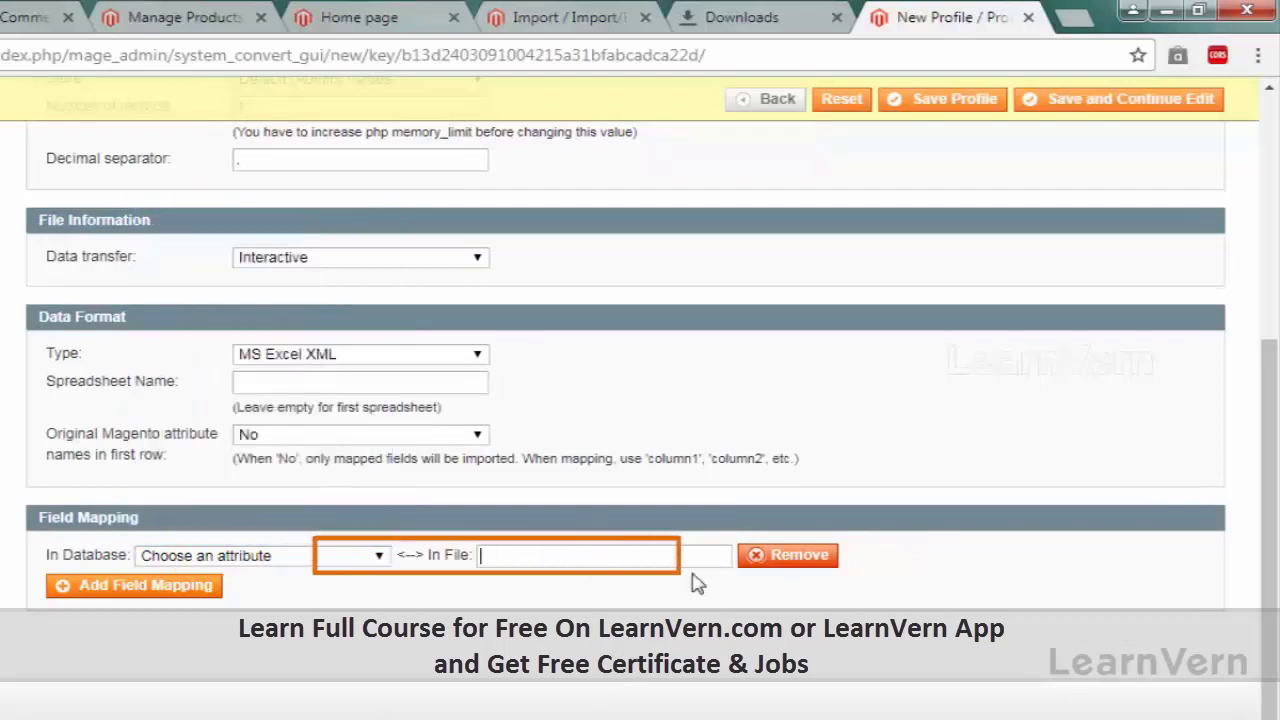
left_click(197, 588)
left_click(190, 637)
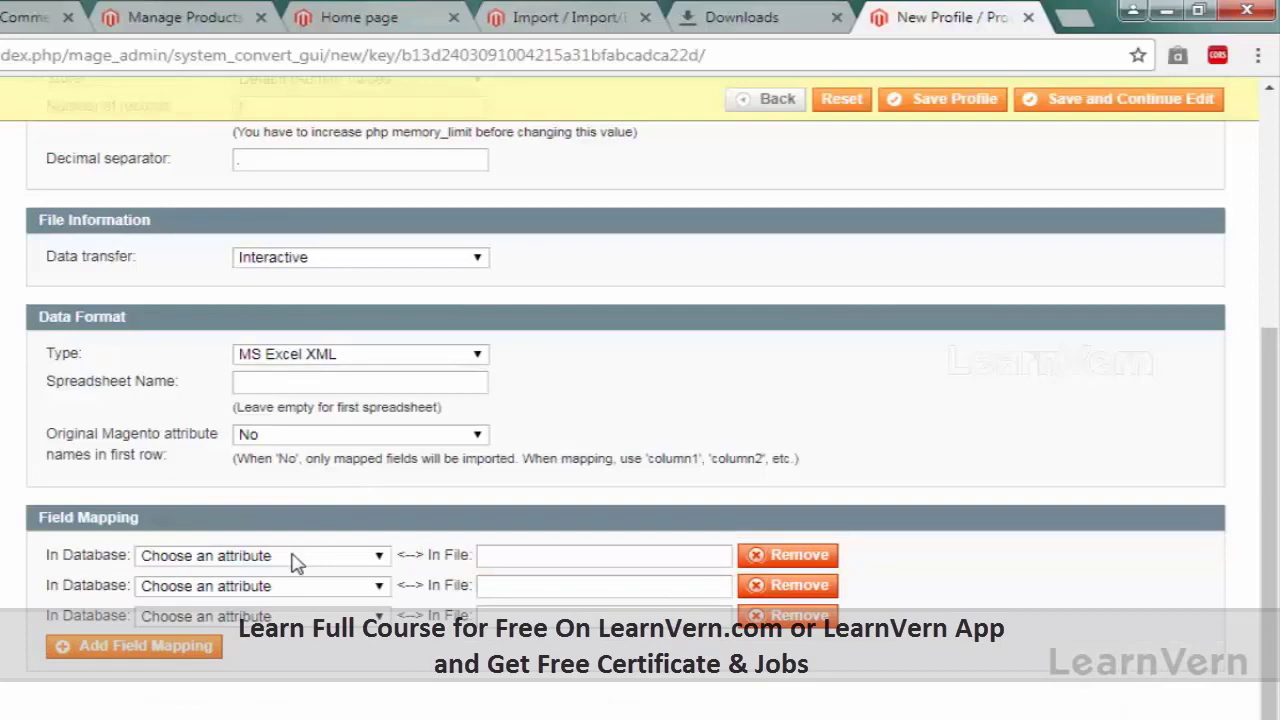
scroll(297, 563, "up", 4)
scroll(297, 563, "down", 4)
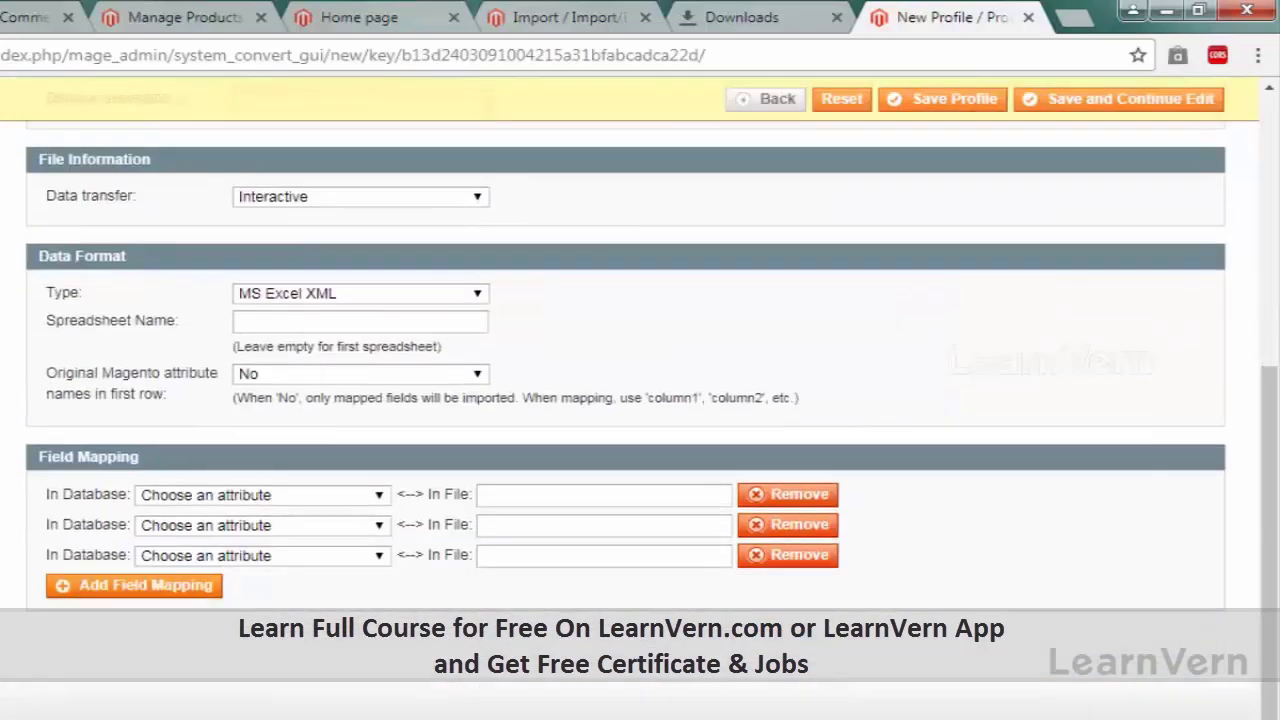
scroll(224, 479, "up", 4)
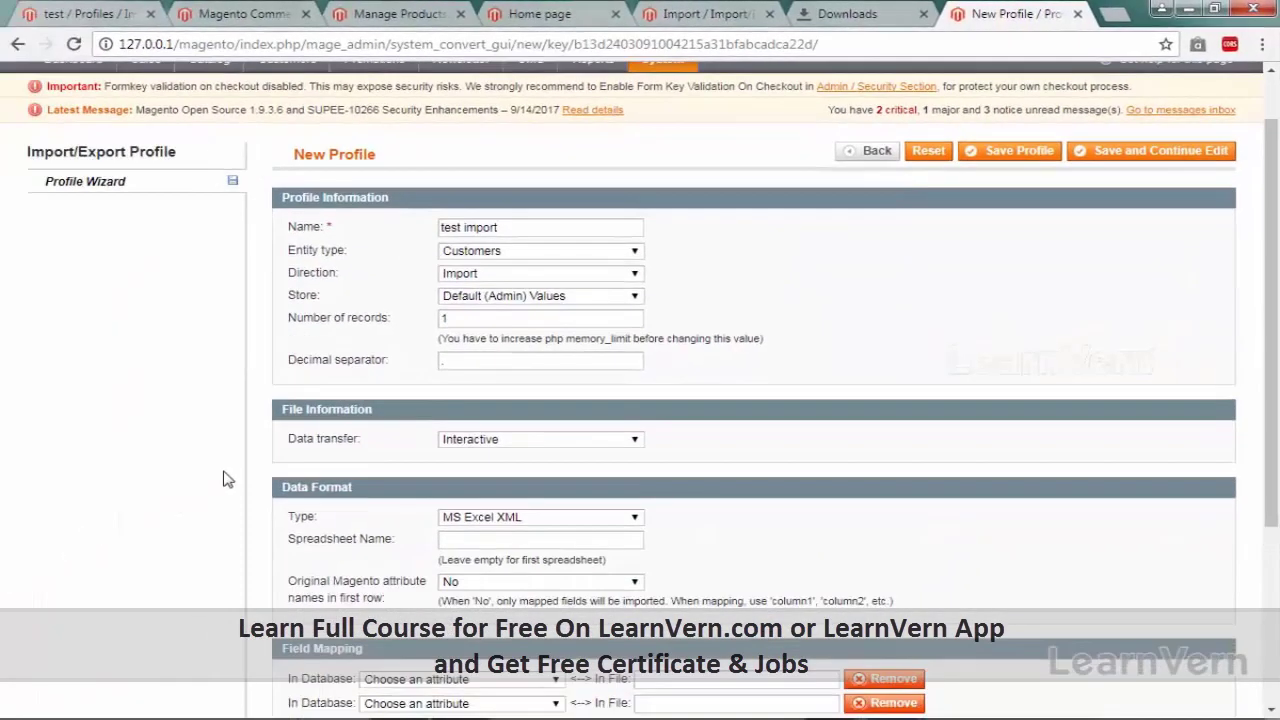
scroll(343, 429, "down", 1)
left_click(398, 557)
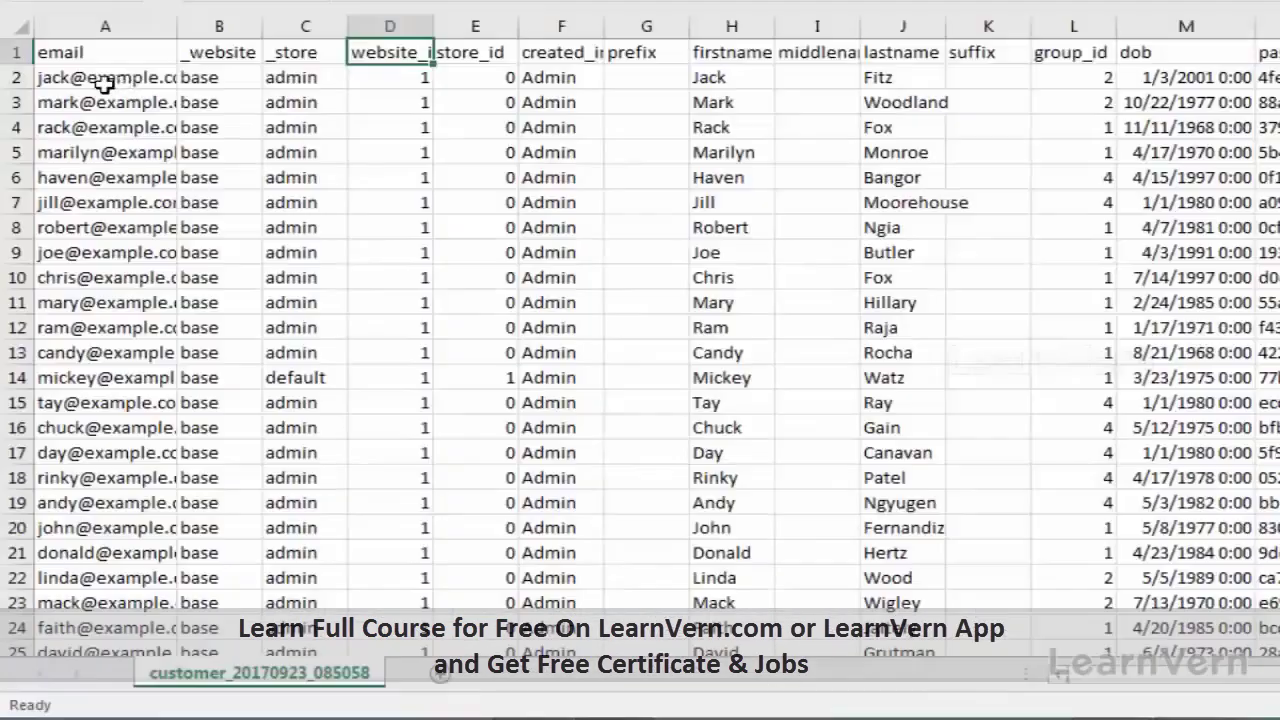
Step: In Excel, rename the A1 email header to email_ids
key("ctrl+Home")
key("F2")
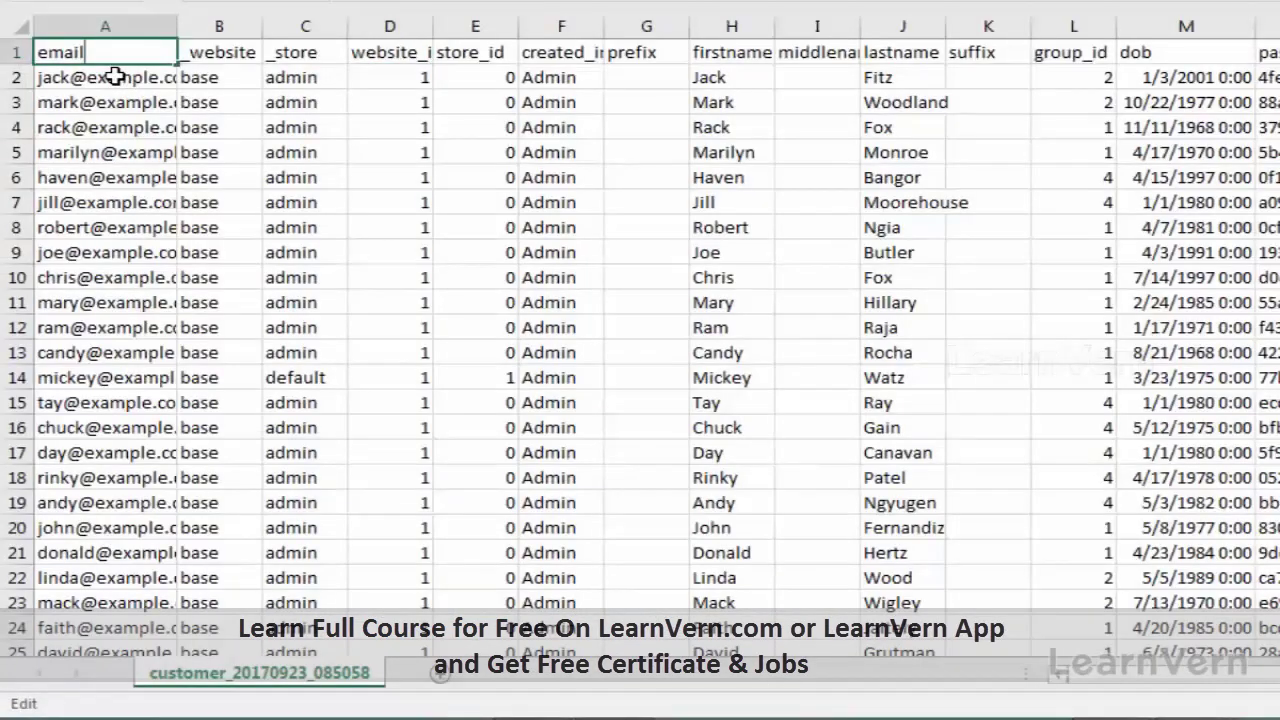
type("_ids")
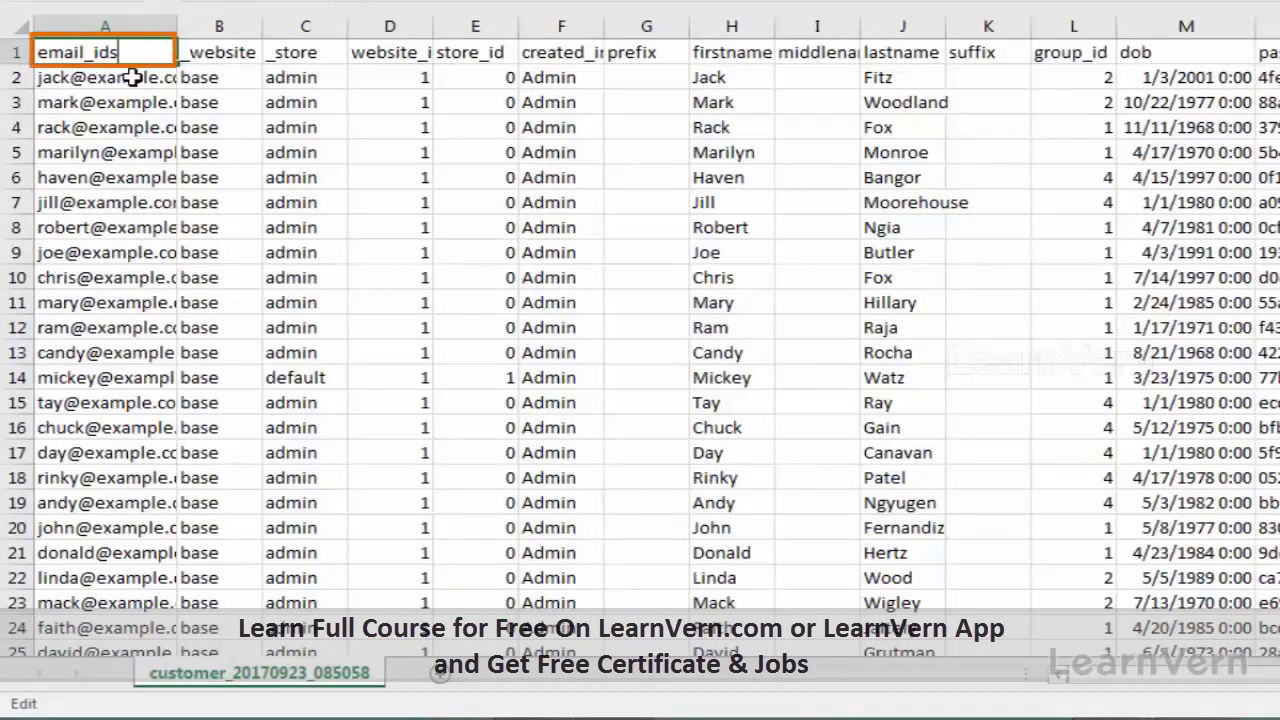
key("Return")
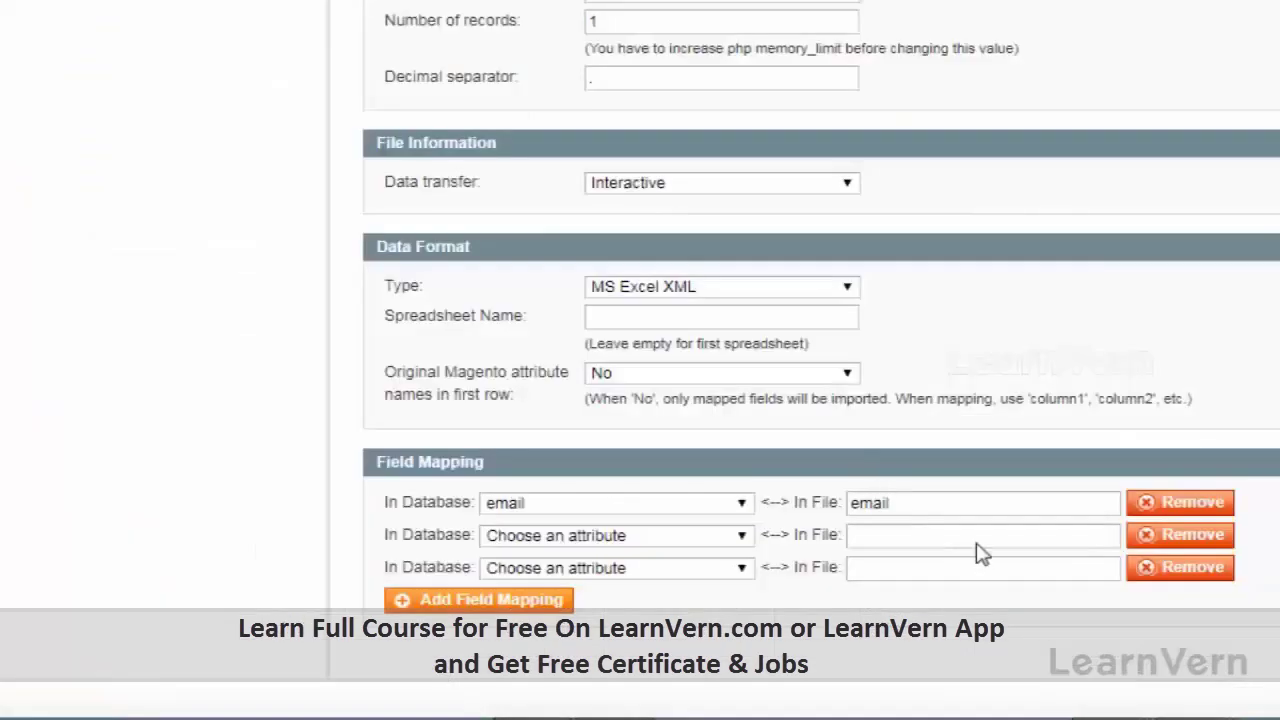
Step: Change the first mapping's file column to email_IDS so the email attribute maps to it
left_click(926, 503)
type("_")
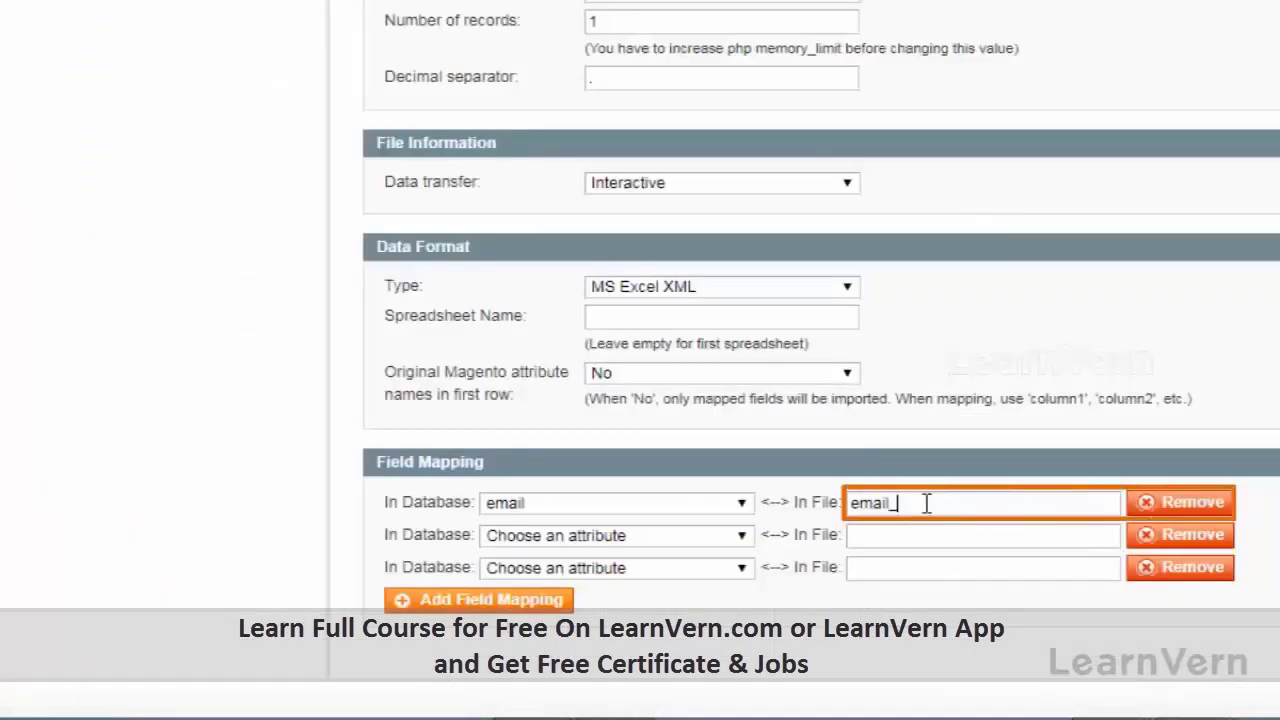
type("IDS")
key("BackSpace")
key("BackSpace")
type("IDS")
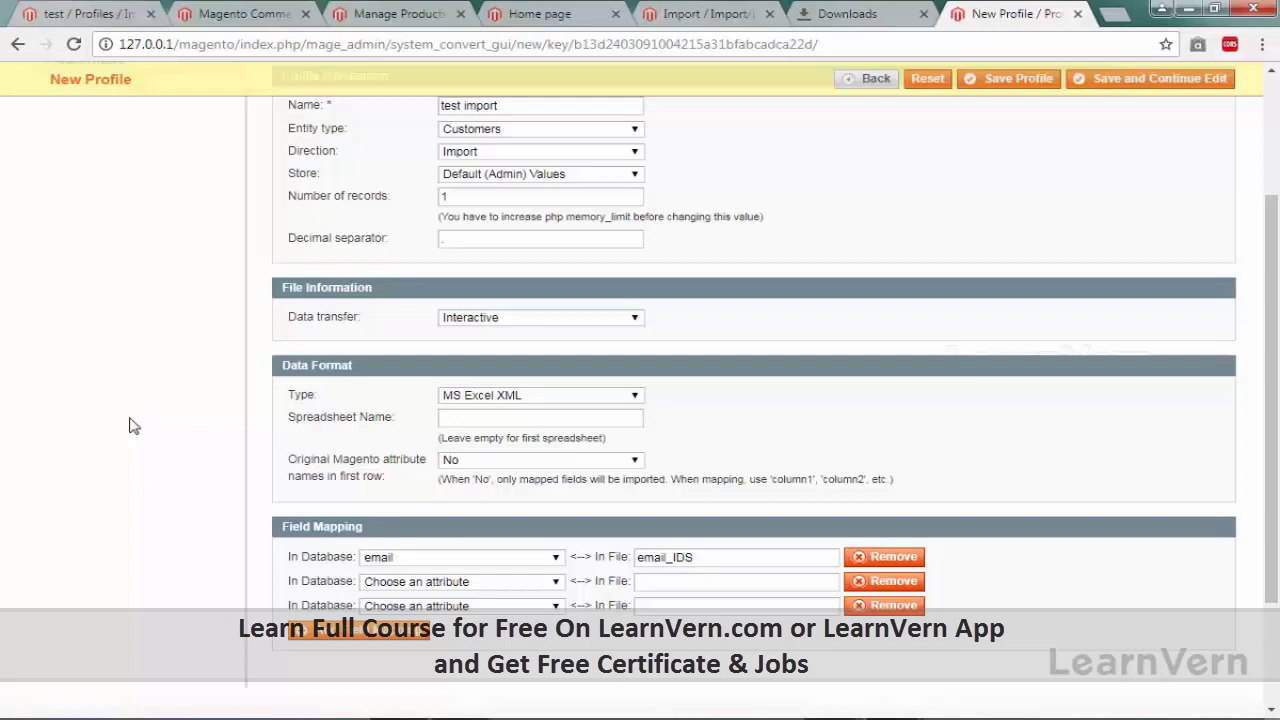
scroll(134, 426, "up", 2)
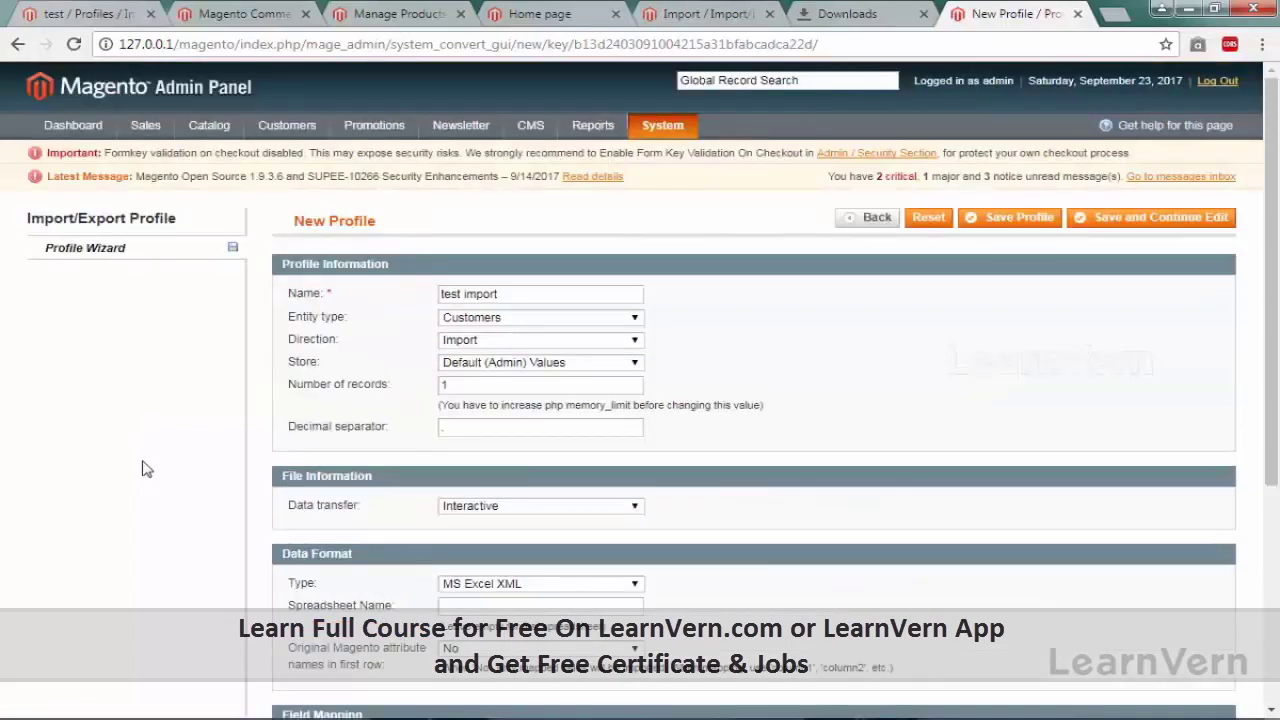